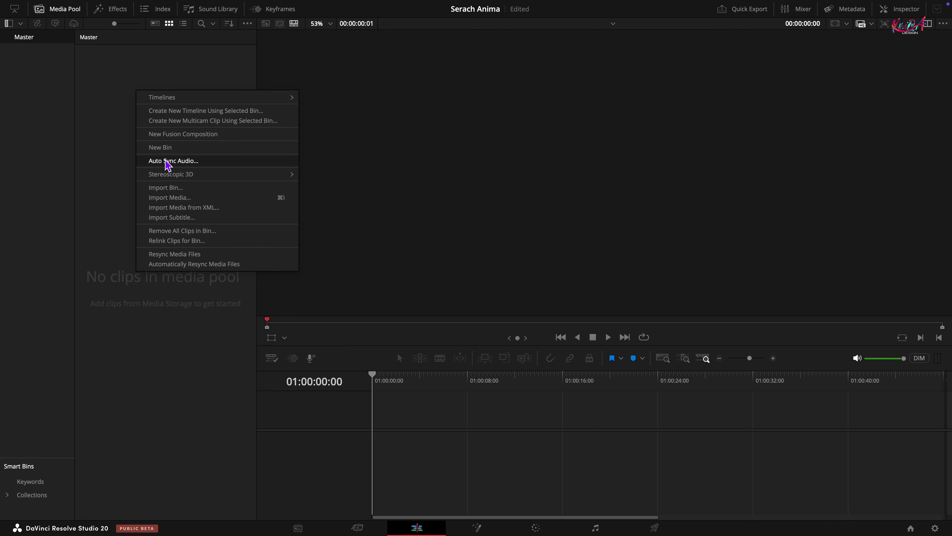
# Step: Create a new Fusion composition clip in the media pool with a frame rate of 30
pyautogui.click(183, 134)
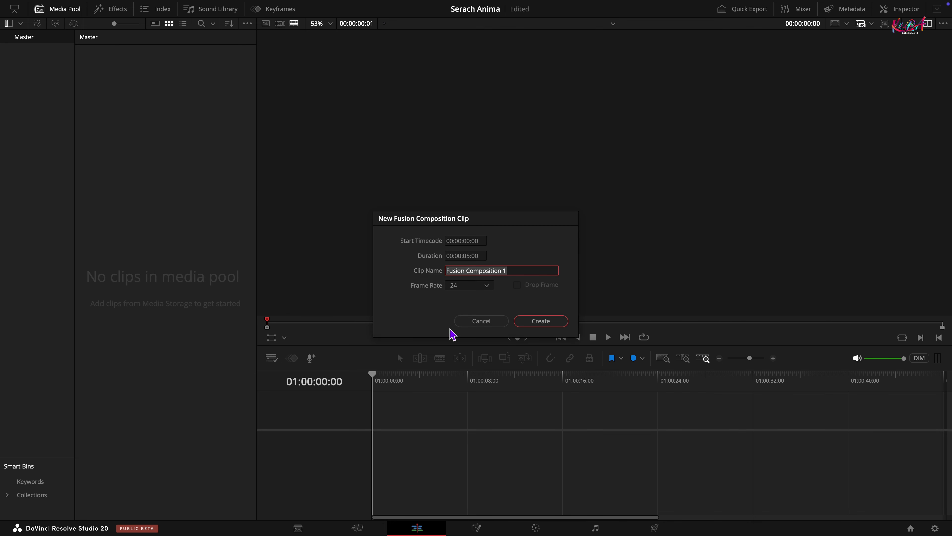
pyautogui.click(485, 287)
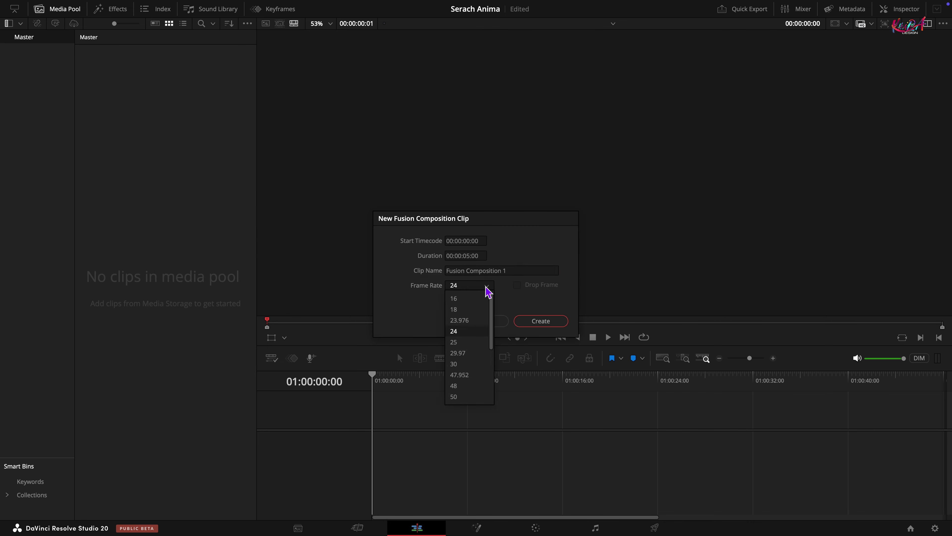
pyautogui.click(465, 365)
pyautogui.click(532, 325)
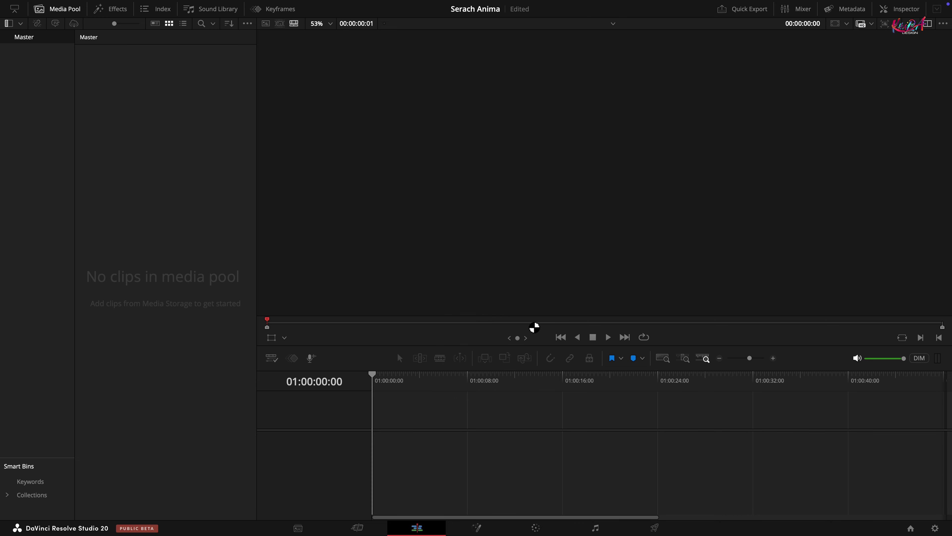
# Step: Create a new empty timeline with its own settings instead of the project settings, at 30 frames per second
pyautogui.rightClick(155, 161)
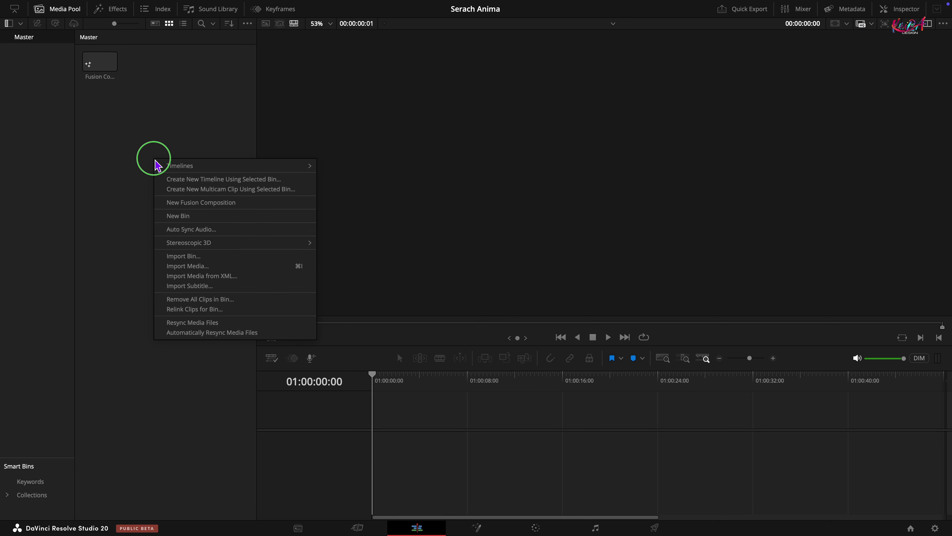
pyautogui.moveTo(179, 166)
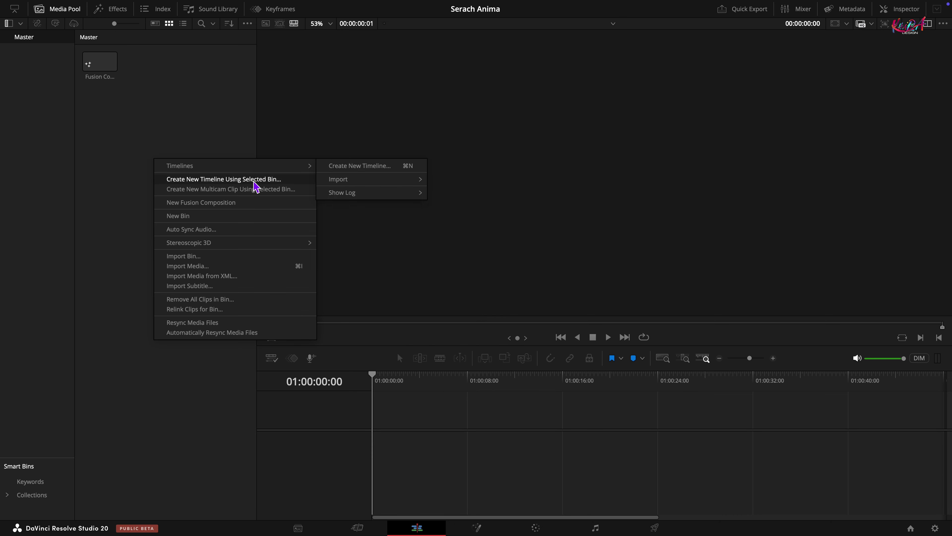
pyautogui.click(351, 167)
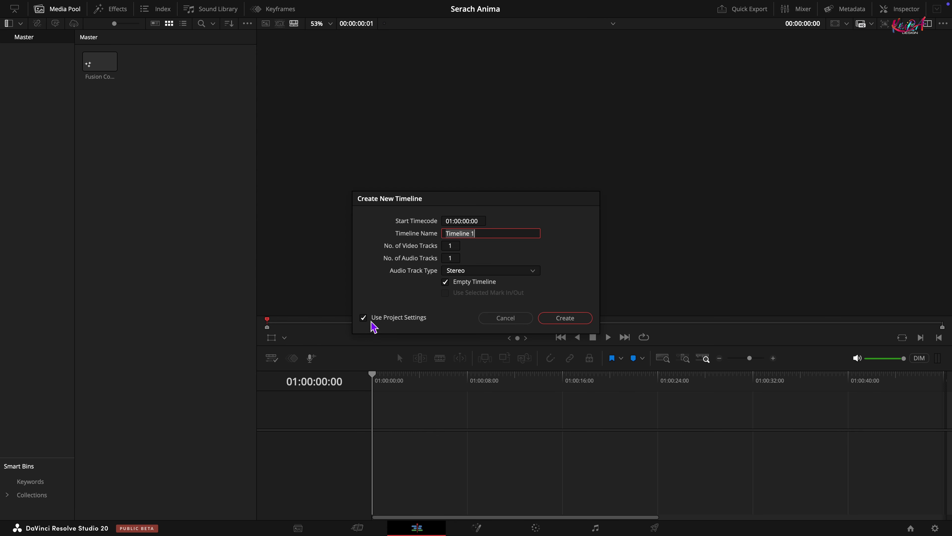
pyautogui.click(364, 318)
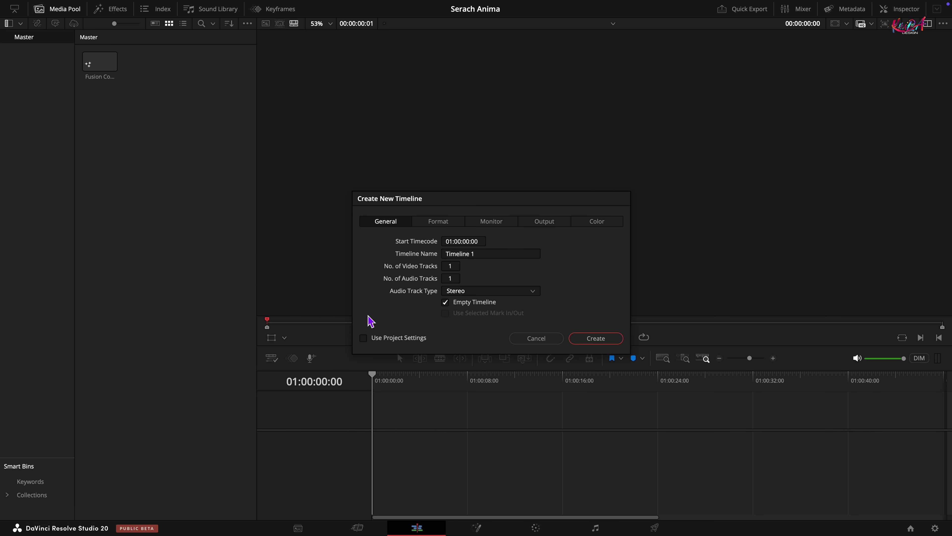
pyautogui.click(436, 222)
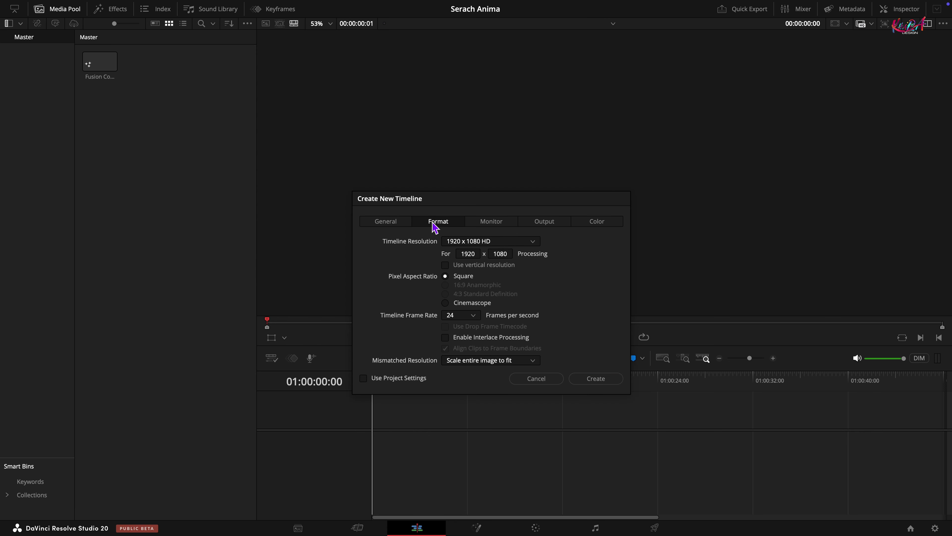
pyautogui.click(469, 316)
pyautogui.click(461, 394)
pyautogui.click(581, 380)
pyautogui.click(172, 211)
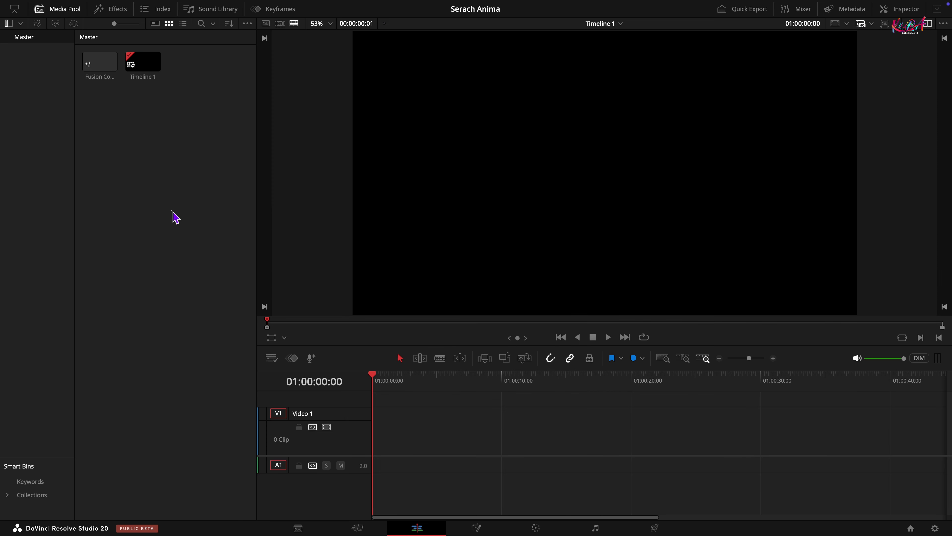
# Step: Place the Fusion composition at the start of the Video 1 track and extend its duration to 8 seconds
pyautogui.moveTo(96, 74); pyautogui.dragTo(403, 427)
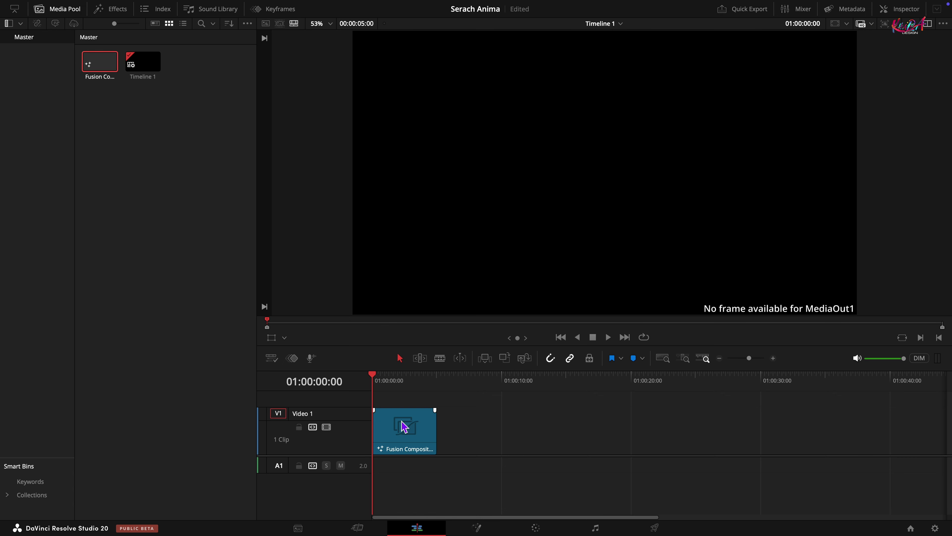
pyautogui.click(405, 382)
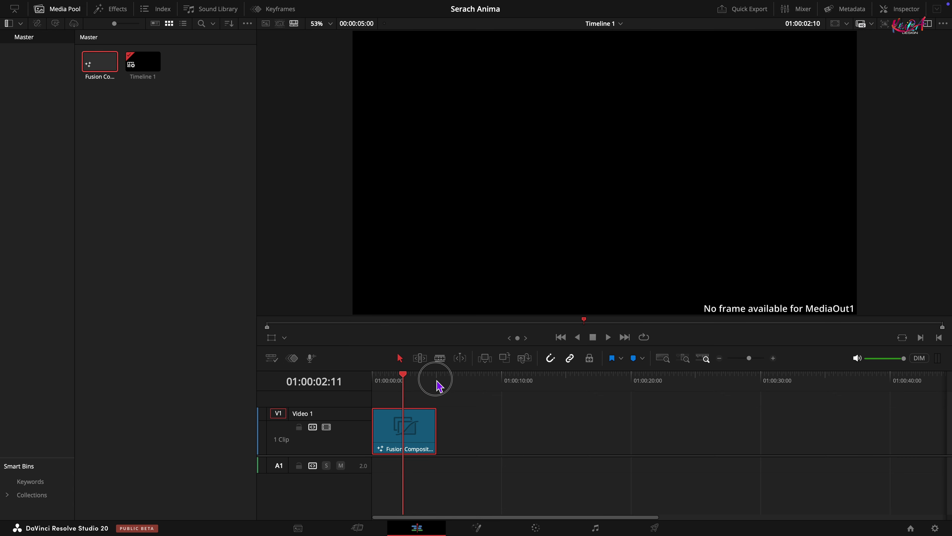
pyautogui.click(466, 381)
pyautogui.moveTo(467, 382); pyautogui.dragTo(478, 383)
pyautogui.moveTo(436, 430); pyautogui.dragTo(467, 431)
# Step: Open the composition clip on the Fusion page and add a Background node displayed in a single viewer
pyautogui.click(424, 382)
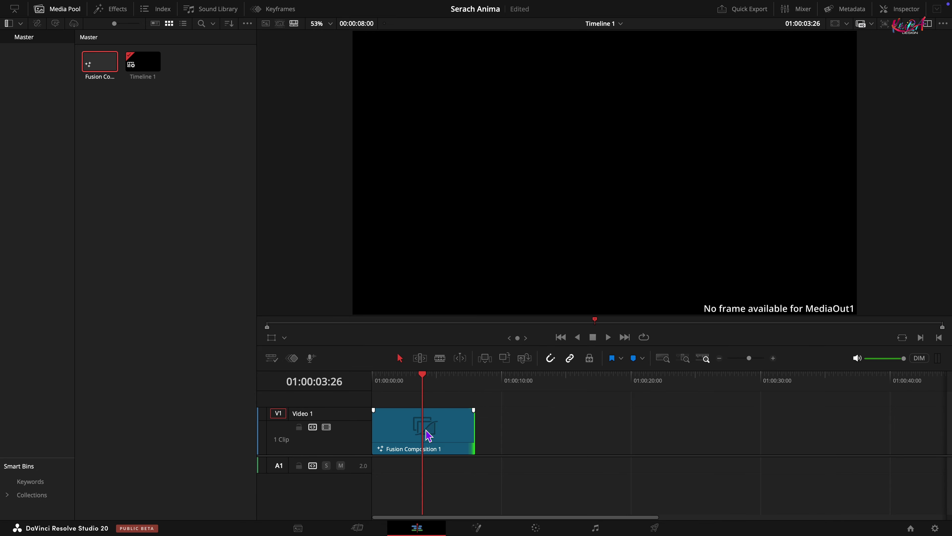
pyautogui.click(428, 433)
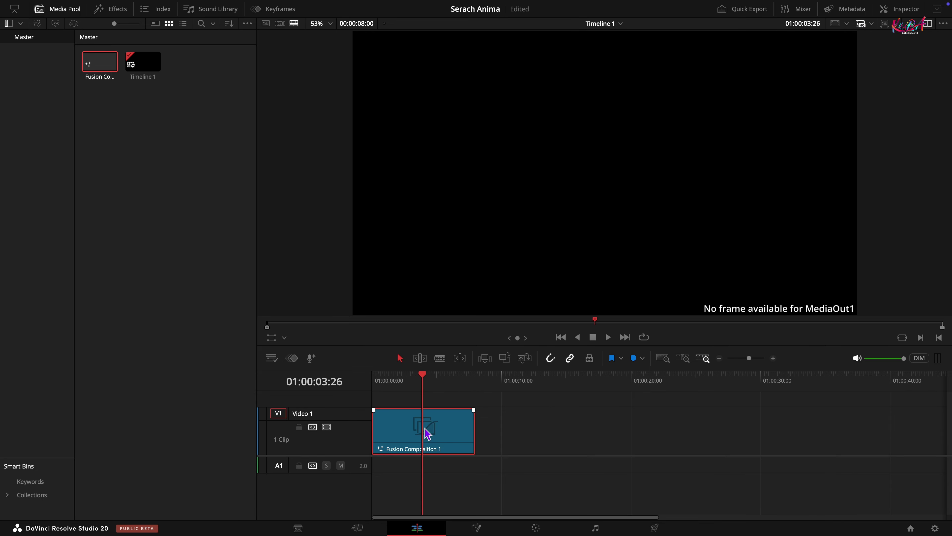
pyautogui.click(470, 529)
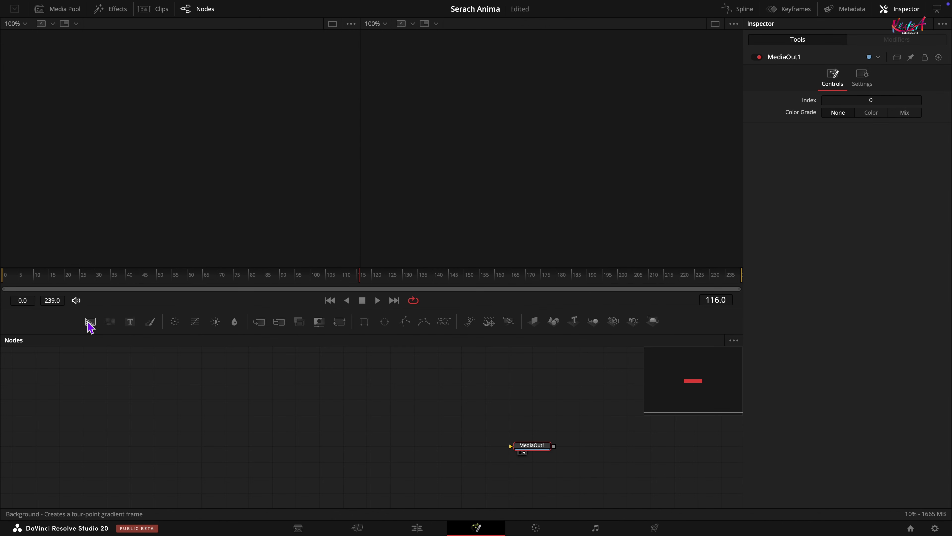
pyautogui.moveTo(90, 326); pyautogui.dragTo(243, 475)
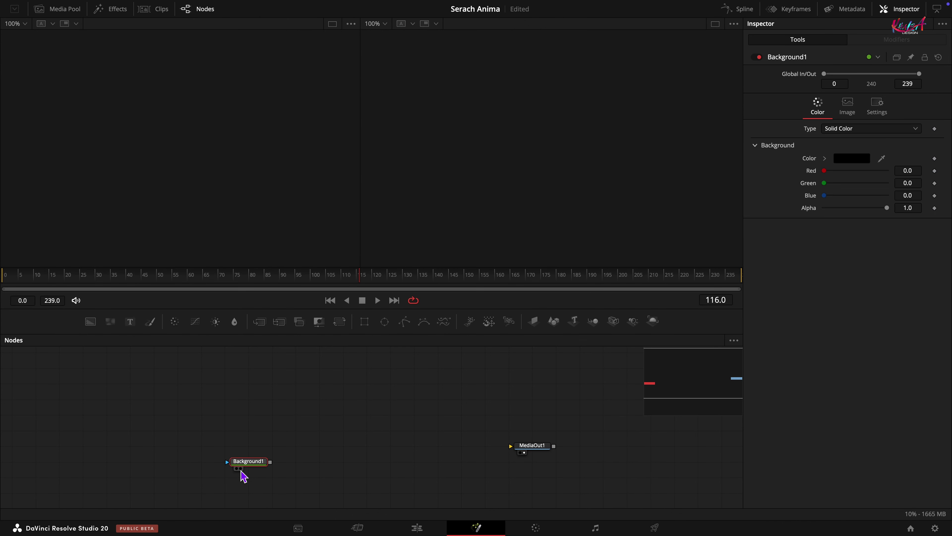
pyautogui.click(240, 468)
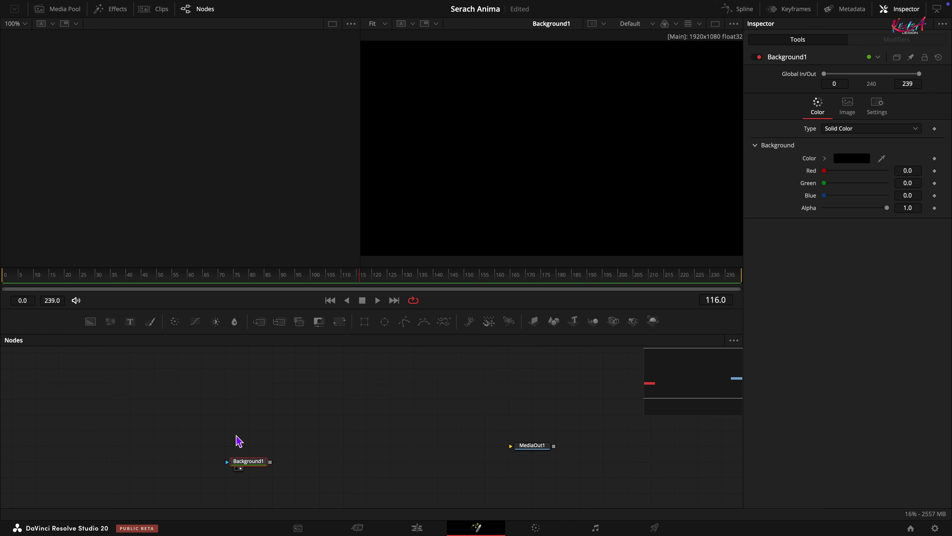
pyautogui.click(715, 24)
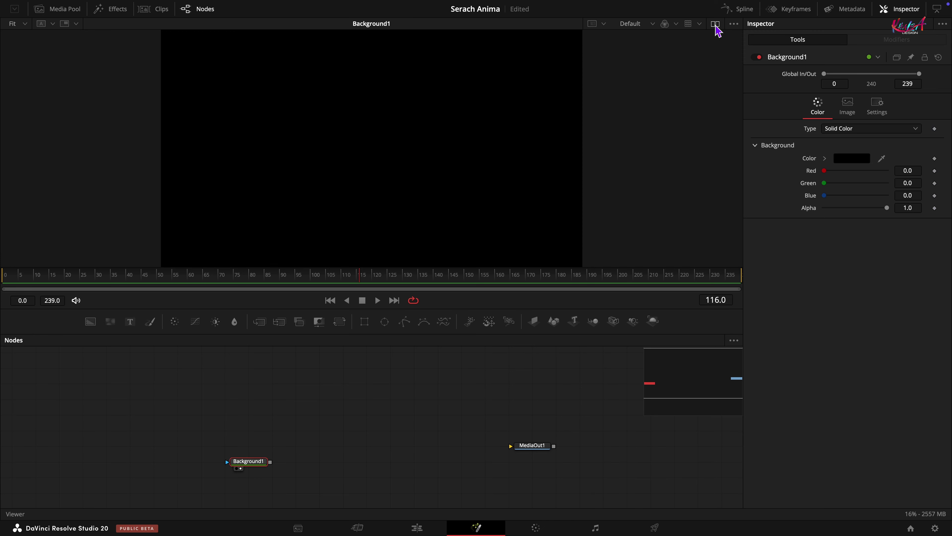
# Step: Turn off auto resolution for the Background node and set its image height to 1920
pyautogui.click(847, 107)
pyautogui.click(825, 196)
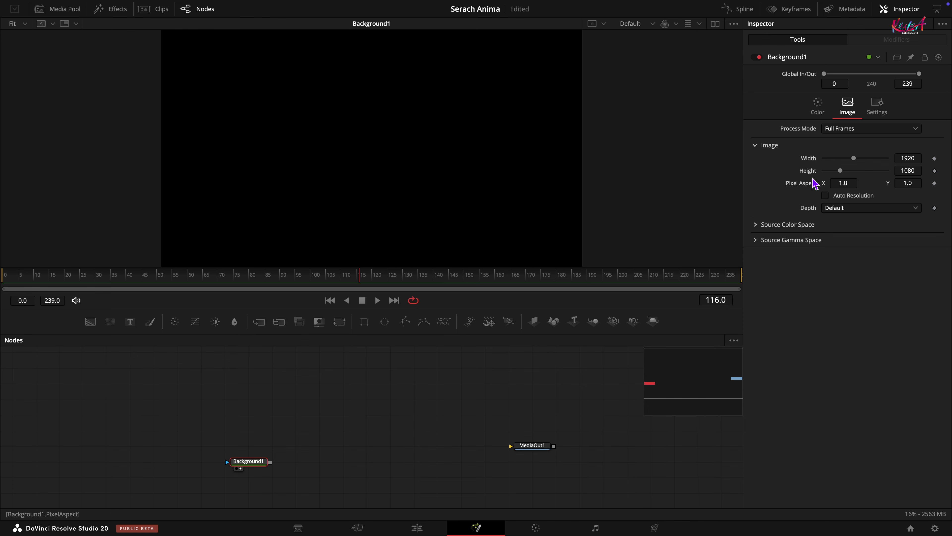
pyautogui.click(904, 171)
pyautogui.write('1920')
pyautogui.press('Tab')
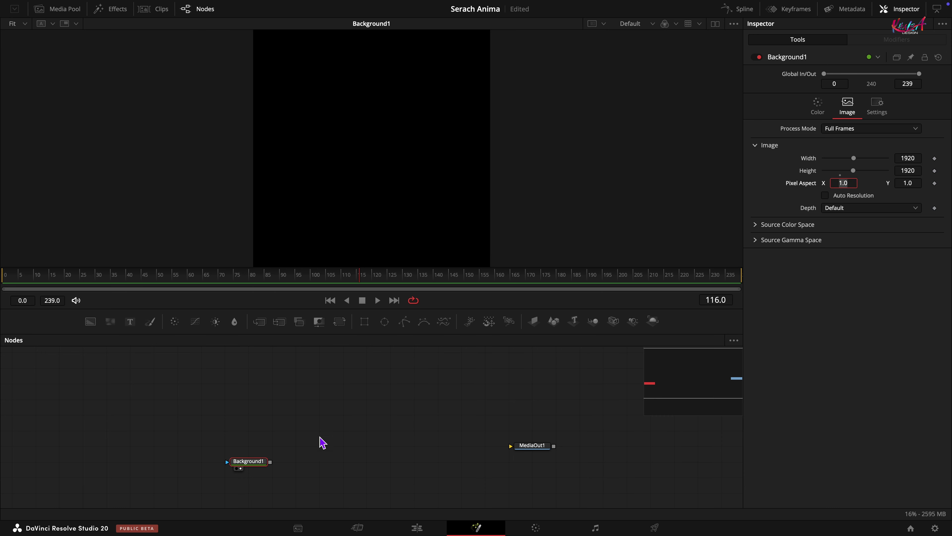
# Step: Set the Background node's solid color to red 0.25, green 0.15 and blue 0.06
pyautogui.click(818, 105)
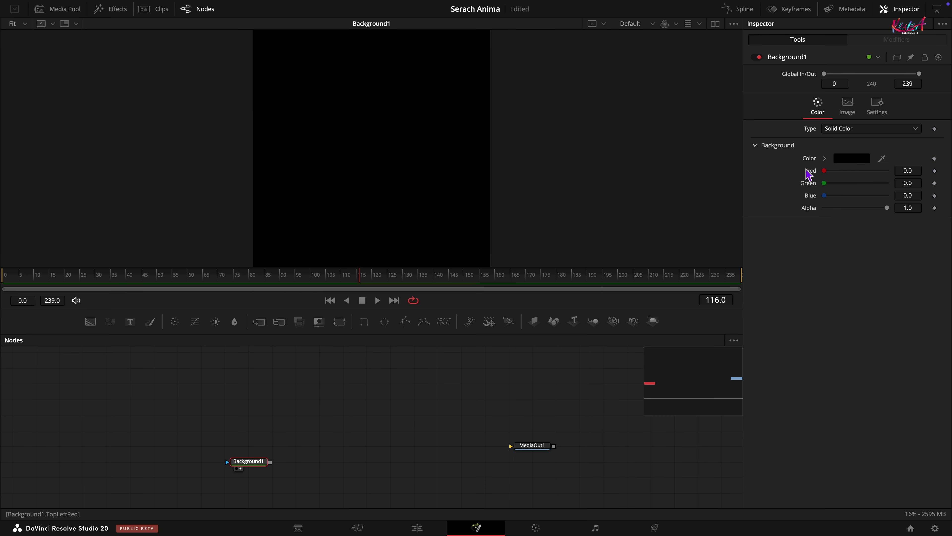
pyautogui.click(920, 173)
pyautogui.press('Tab')
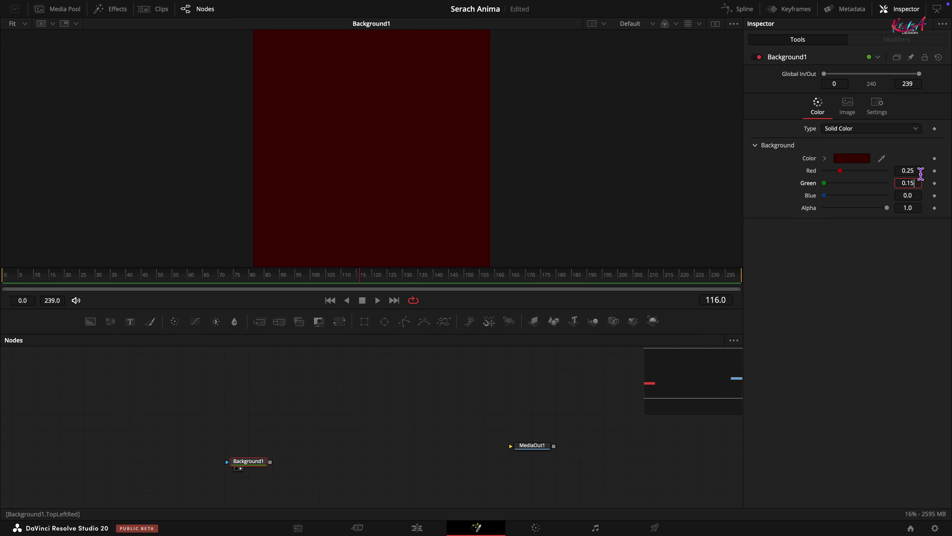
pyautogui.press('Tab')
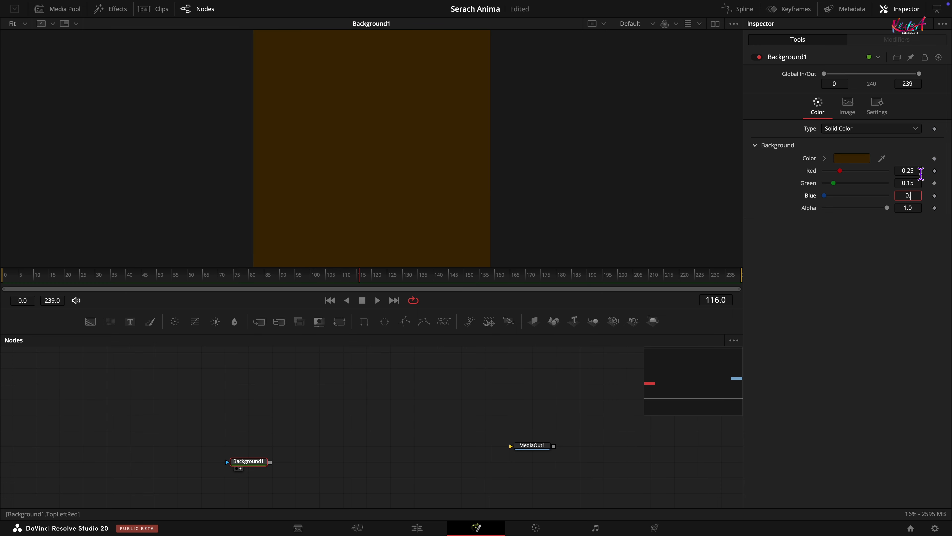
pyautogui.write('0.06')
pyautogui.press('Tab')
pyautogui.click(858, 263)
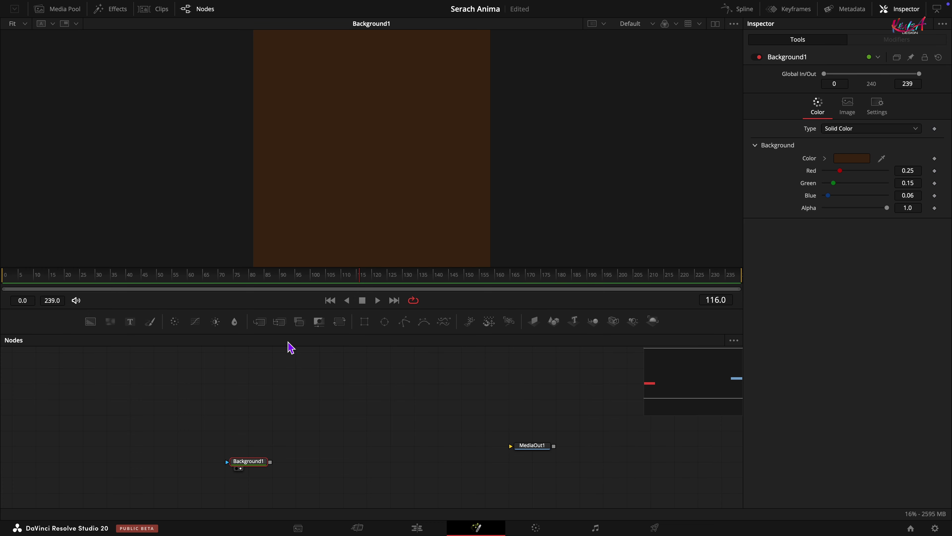
# Step: Add an Ellipse mask node connected to the mask input of the Background node
pyautogui.moveTo(384, 321); pyautogui.dragTo(241, 463)
pyautogui.scroll(3, 215, 474)
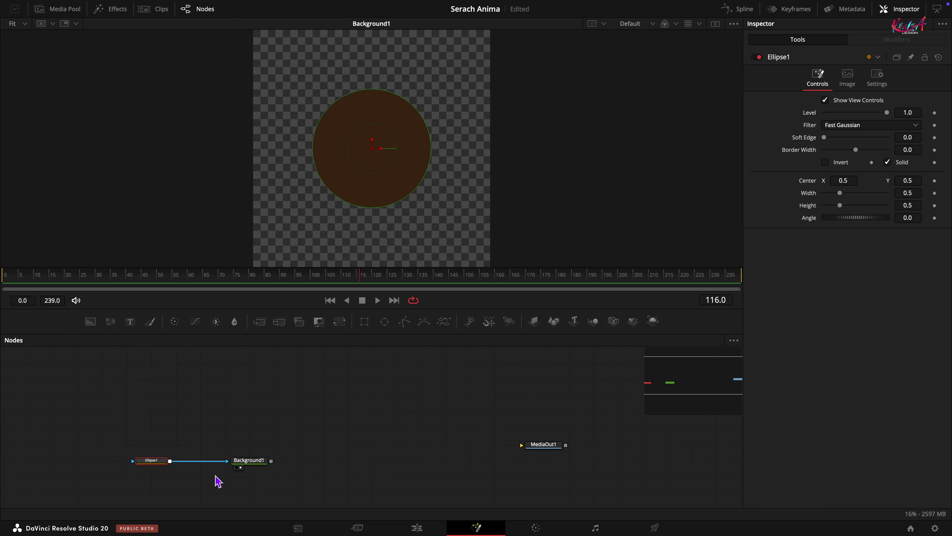
pyautogui.moveTo(133, 461); pyautogui.dragTo(165, 462)
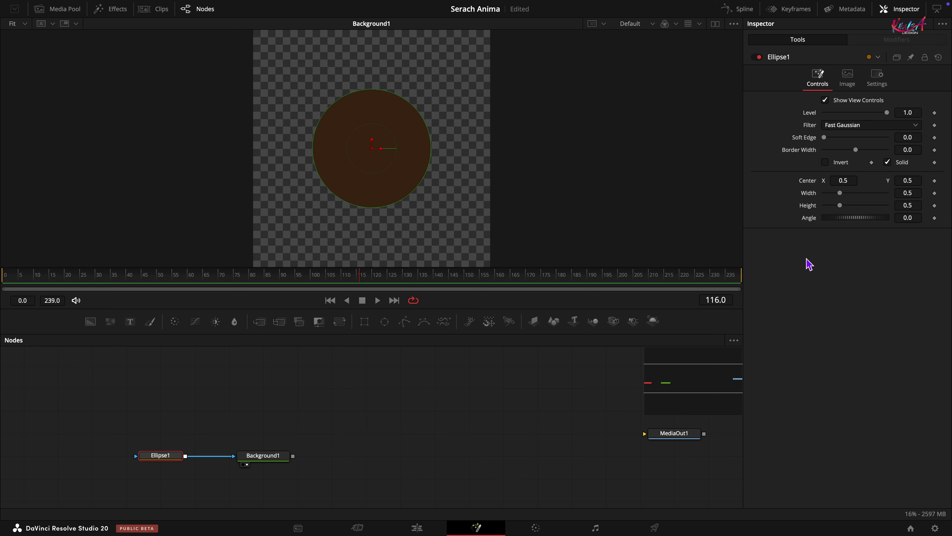
# Step: Link the ellipse's width to its height with an expression and set the height to 0.22
pyautogui.rightClick(816, 200)
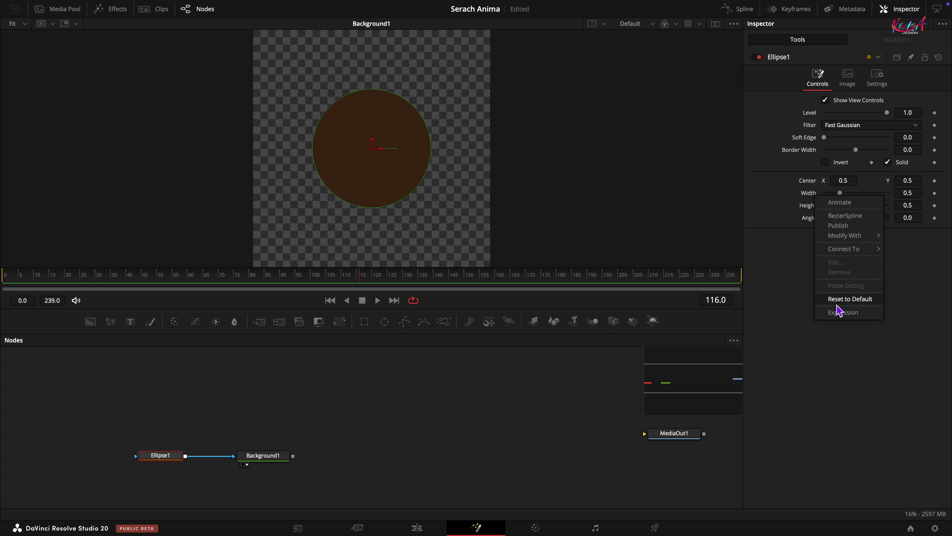
pyautogui.click(843, 312)
pyautogui.moveTo(826, 205); pyautogui.dragTo(808, 220)
pyautogui.click(921, 221)
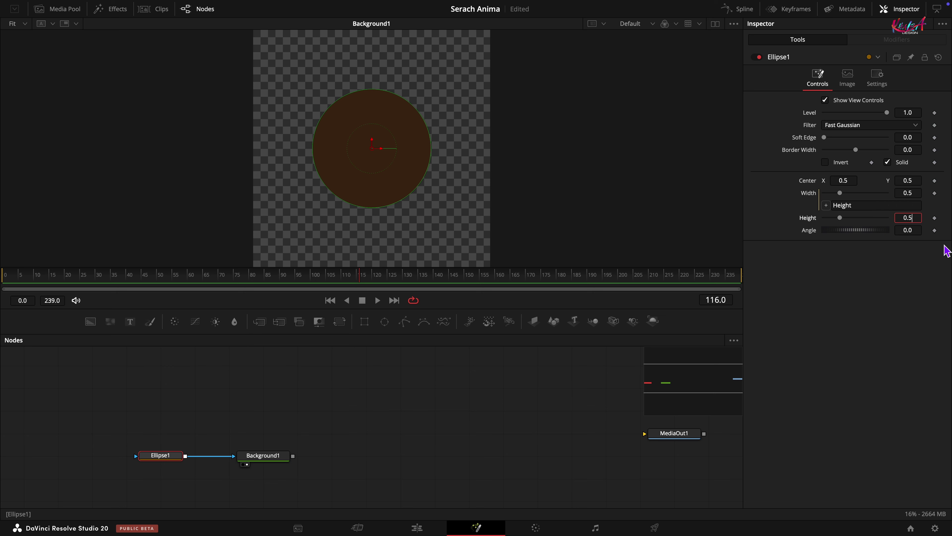
pyautogui.write('0.22')
pyautogui.press('Tab')
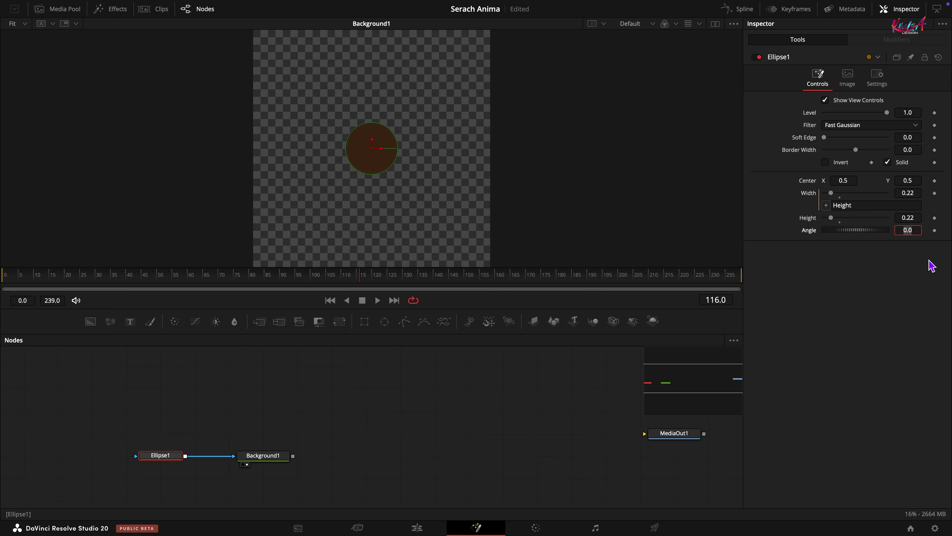
pyautogui.click(502, 405)
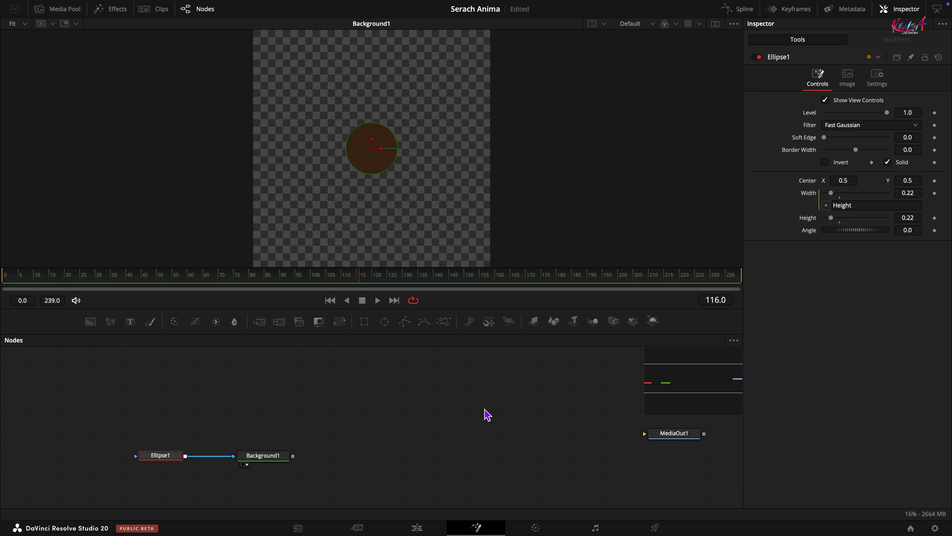
# Step: Connect a Polygon mask to the Ellipse mask's input and remove the polygon's polyline shape animation
pyautogui.moveTo(402, 324); pyautogui.dragTo(155, 455)
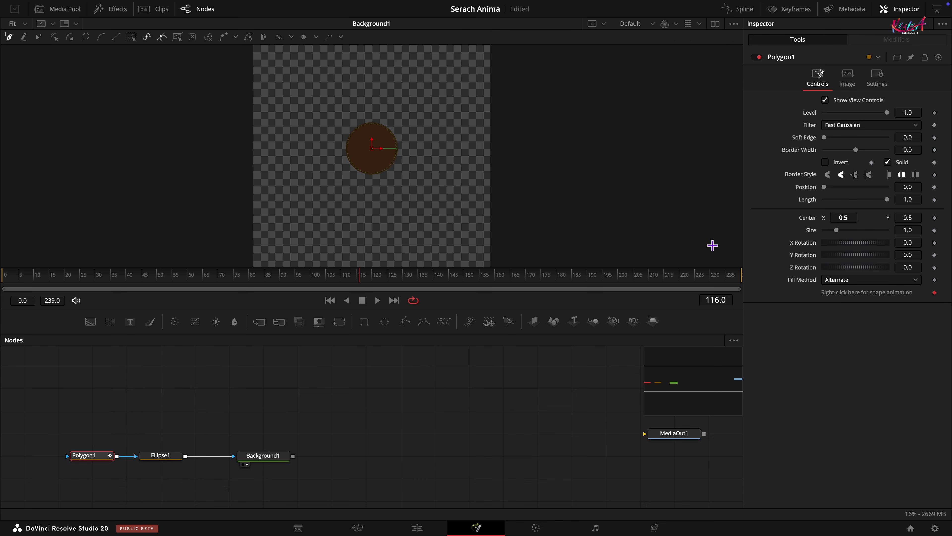
pyautogui.rightClick(832, 294)
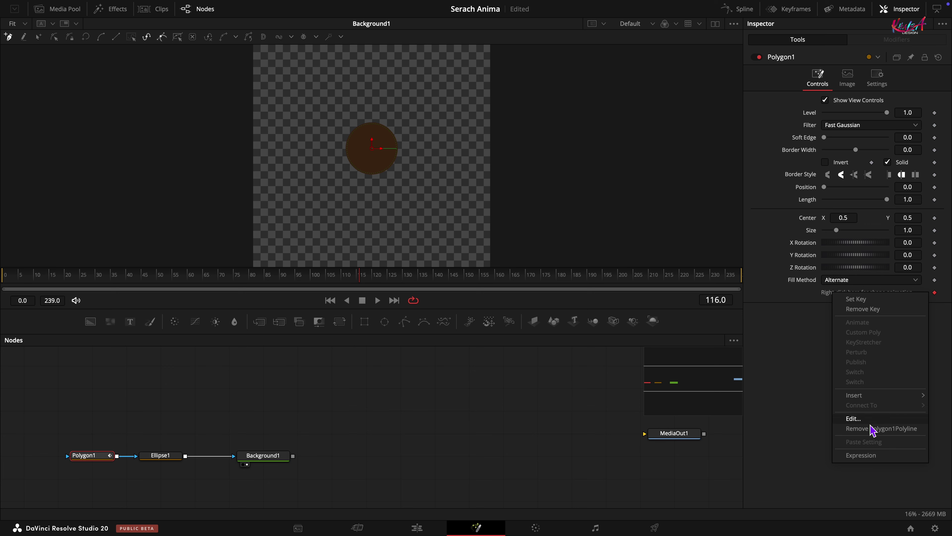
pyautogui.click(872, 430)
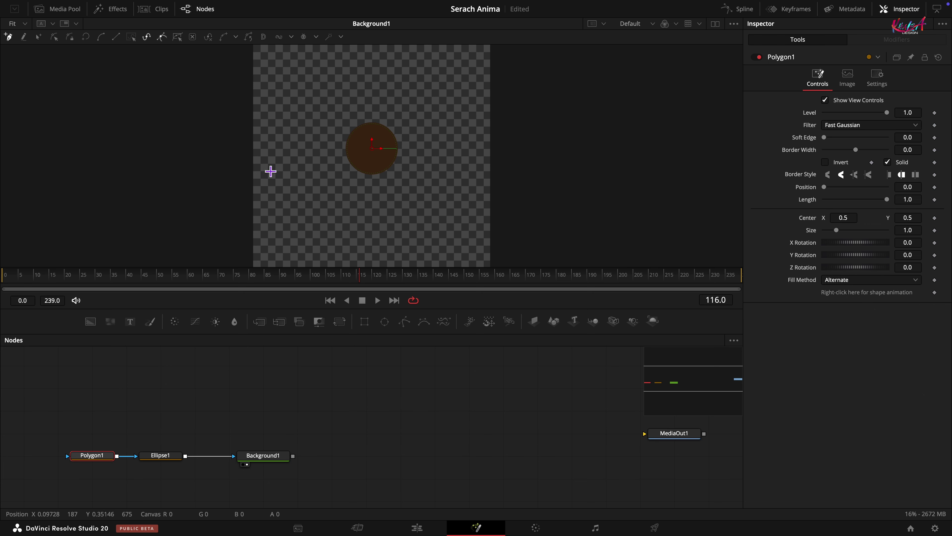
# Step: Draw a horizontal polygon line across the full canvas through the circle's center and set its border width to 0.03
pyautogui.click(250, 151)
pyautogui.click(496, 152)
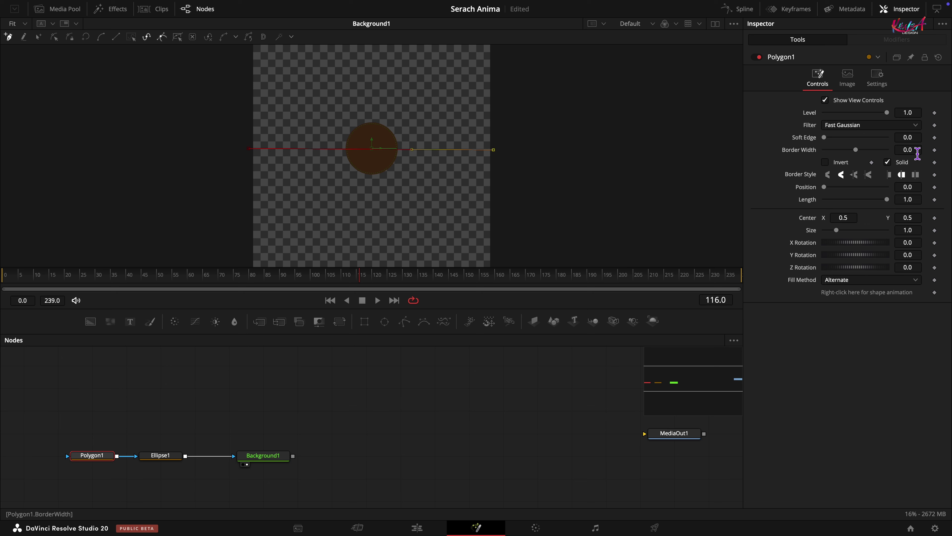
pyautogui.click(914, 150)
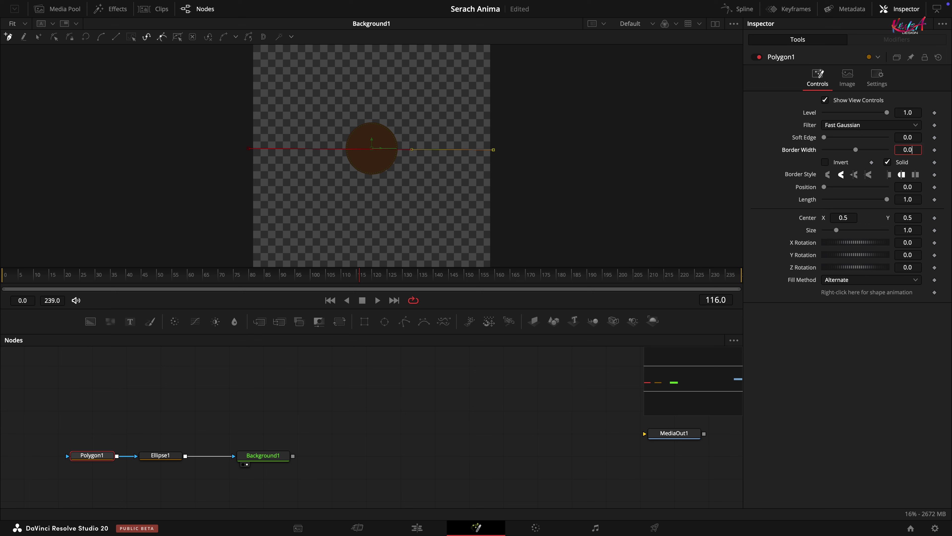
pyautogui.press('Tab')
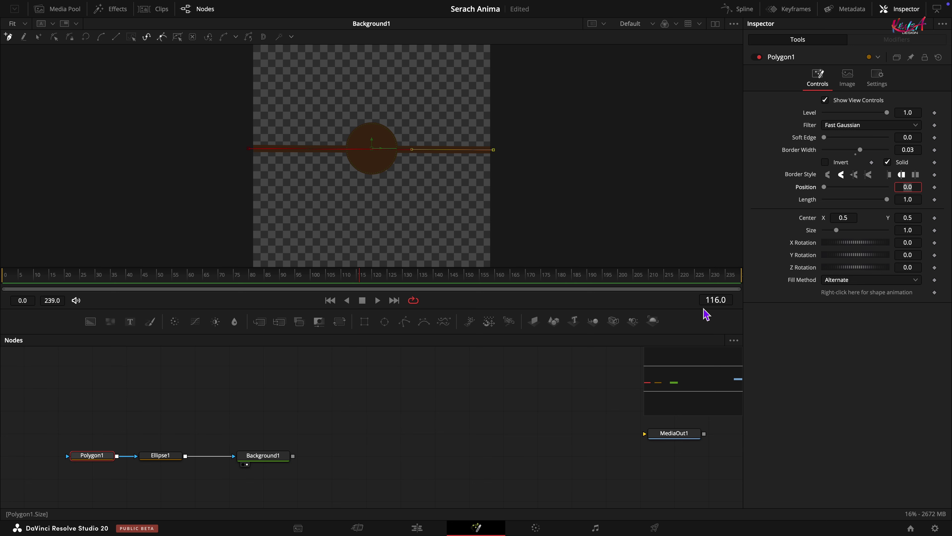
pyautogui.click(496, 385)
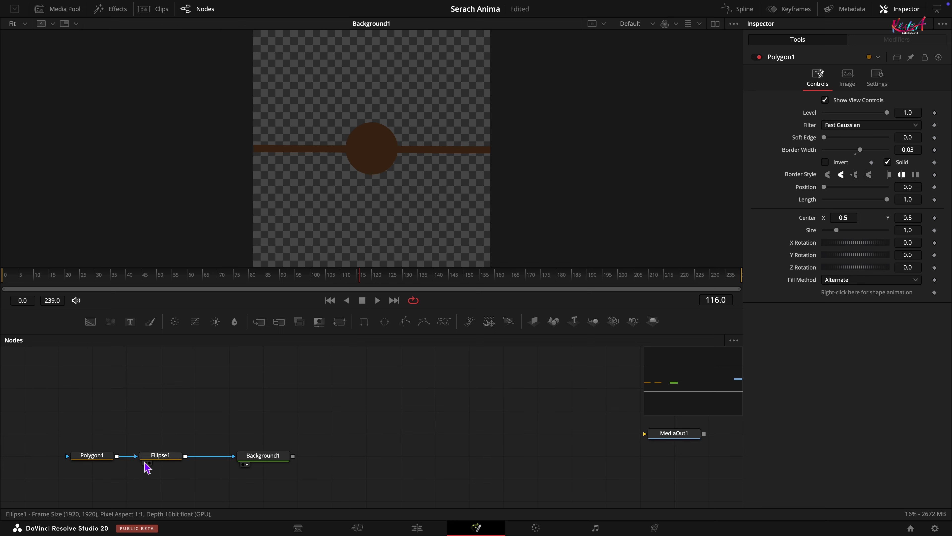
pyautogui.click(89, 464)
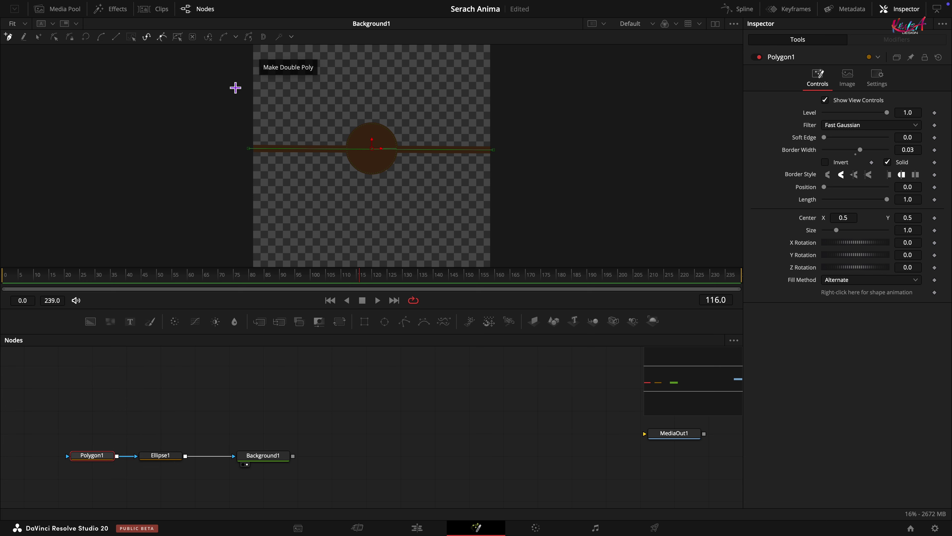
pyautogui.moveTo(209, 119); pyautogui.dragTo(381, 197)
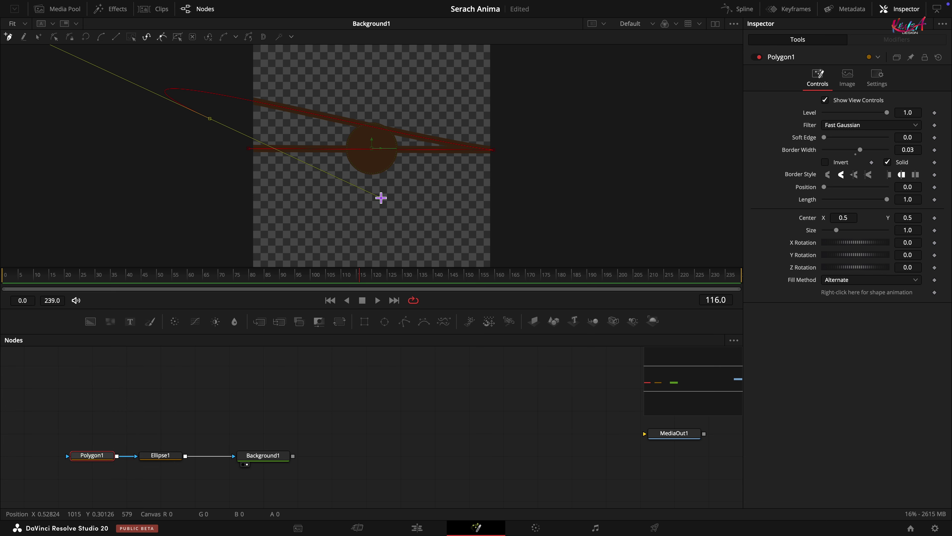
pyautogui.press('super+z')
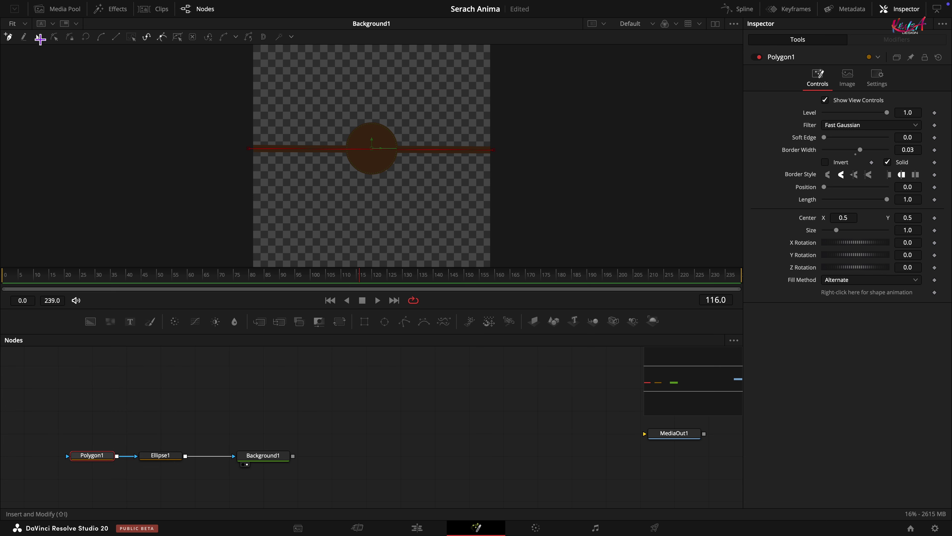
# Step: Switch the polygon line to modify mode, select both of its end points and show their coordinate controls
pyautogui.click(38, 36)
pyautogui.moveTo(212, 124); pyautogui.dragTo(544, 222)
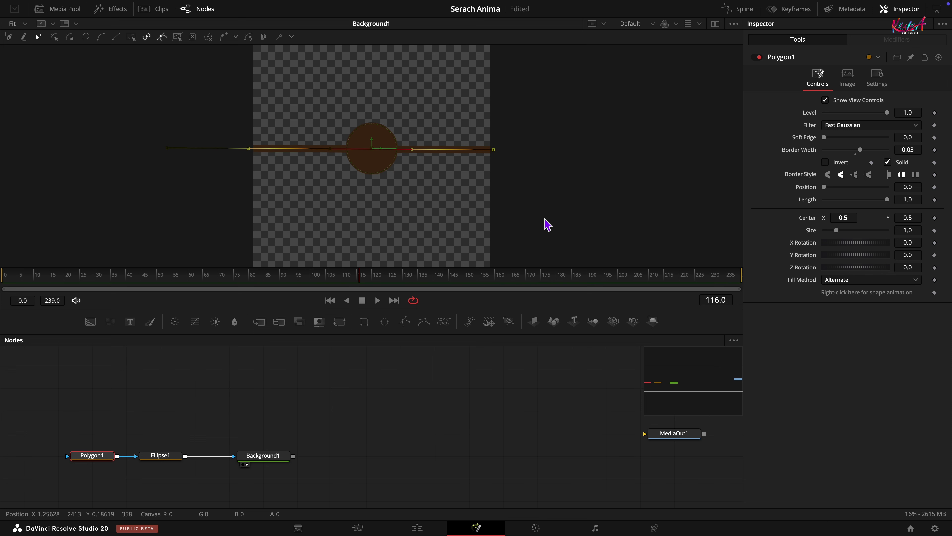
pyautogui.click(237, 37)
pyautogui.click(246, 48)
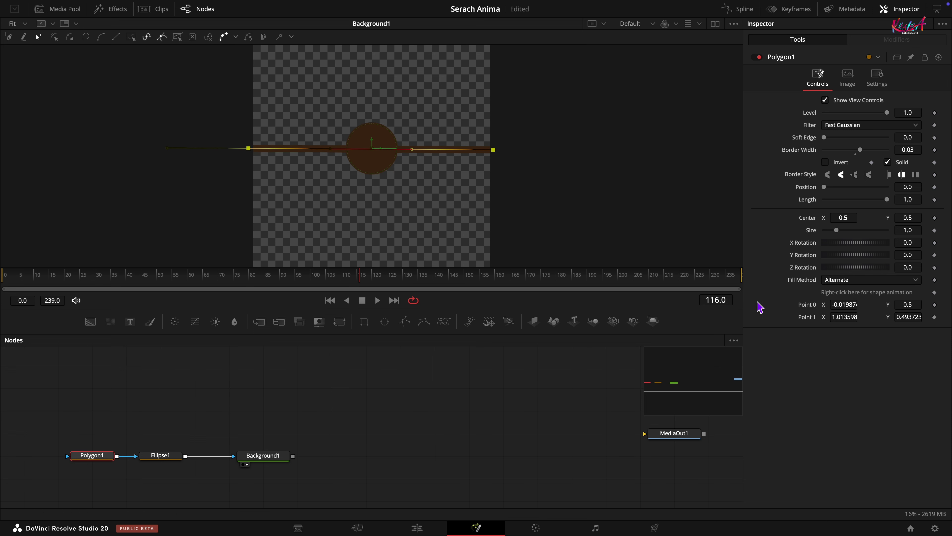
# Step: Straighten the horizontal line by setting Point 0 X to 0 and Point 1 to X 1, Y 0.5
pyautogui.doubleClick(851, 309)
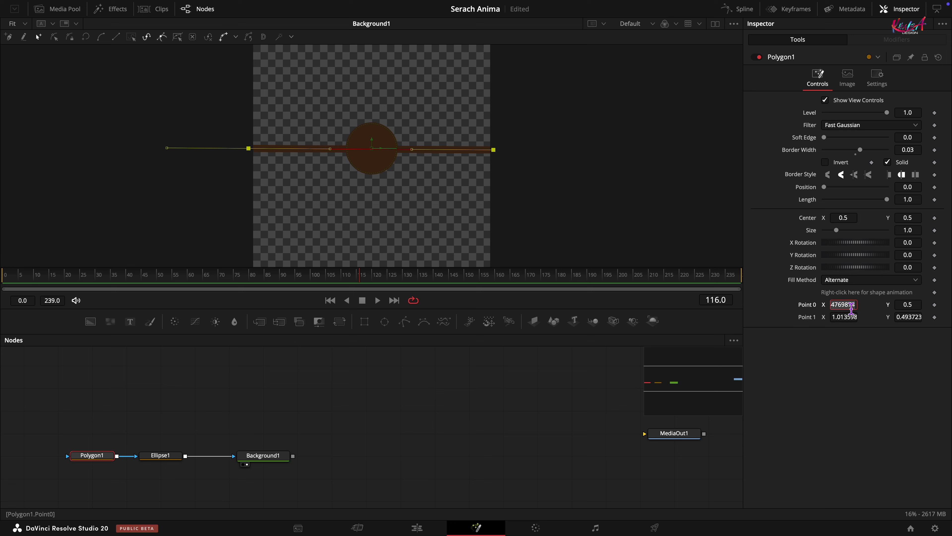
pyautogui.write('0')
pyautogui.press('Tab')
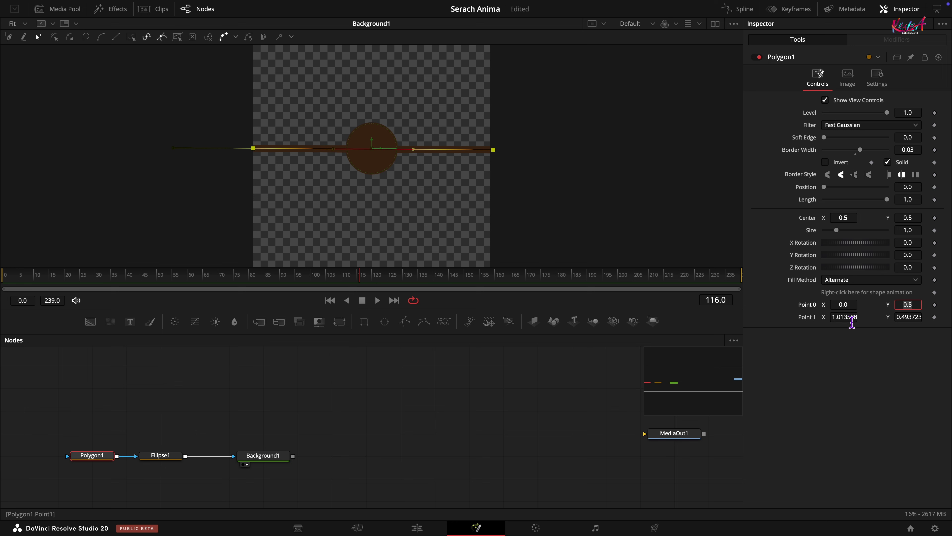
pyautogui.doubleClick(852, 321)
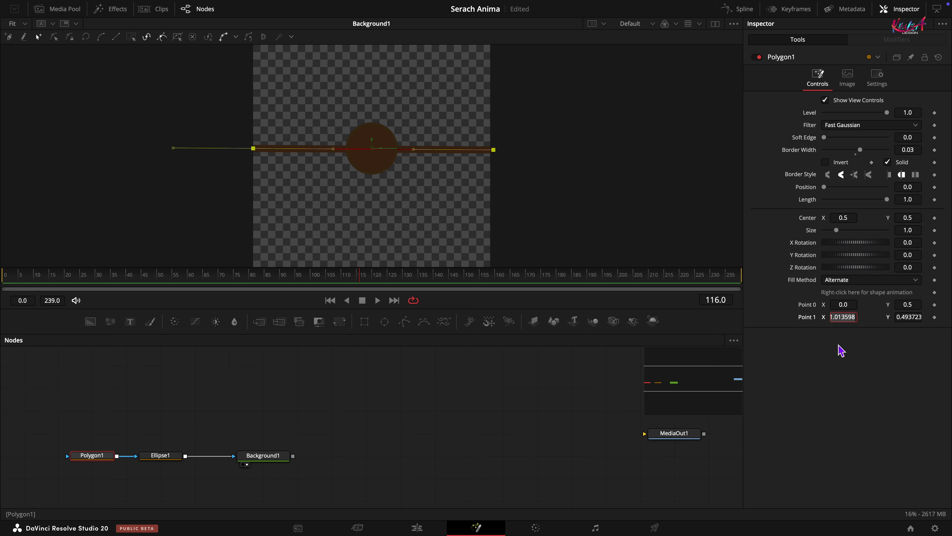
pyautogui.write('1')
pyautogui.press('Tab')
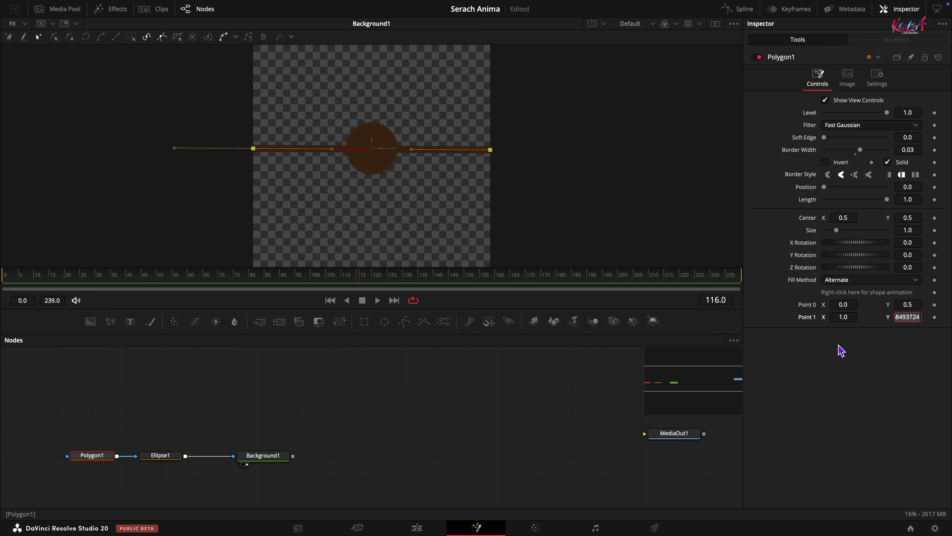
pyautogui.write('0.5')
pyautogui.press('Return')
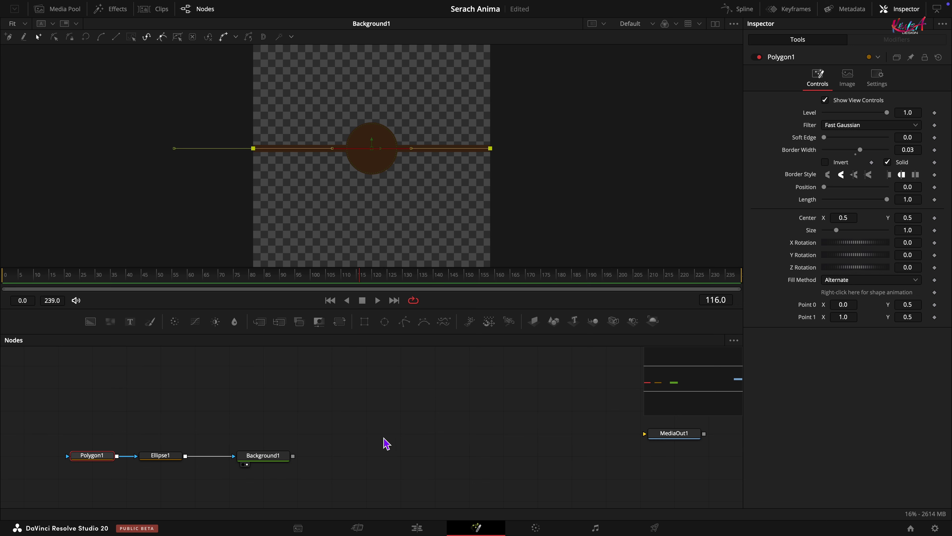
pyautogui.moveTo(391, 442); pyautogui.dragTo(567, 443)
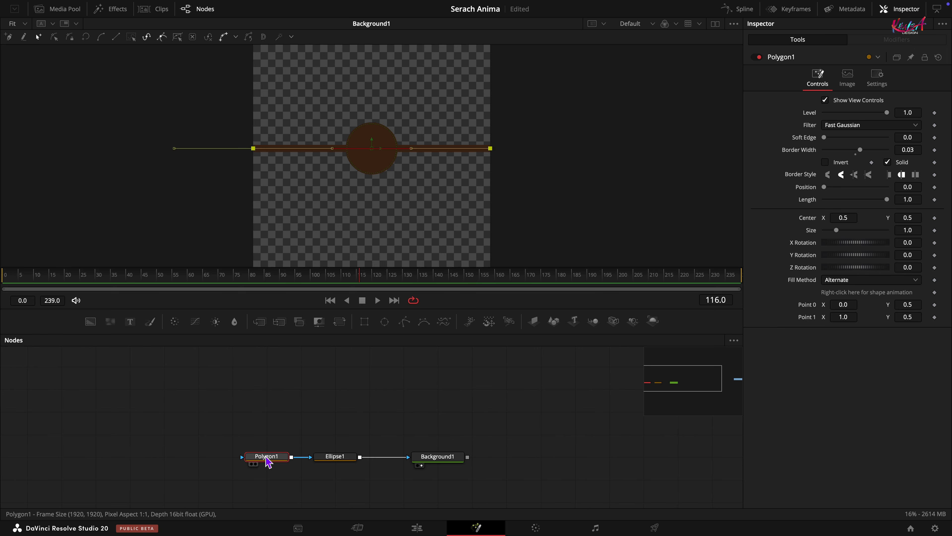
pyautogui.click(184, 462)
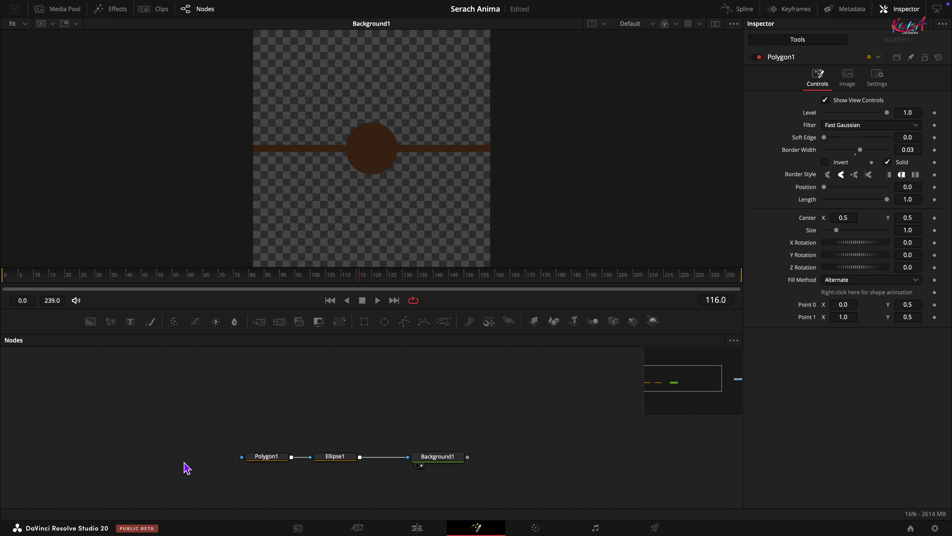
pyautogui.hotkey('ctrl', 'v')
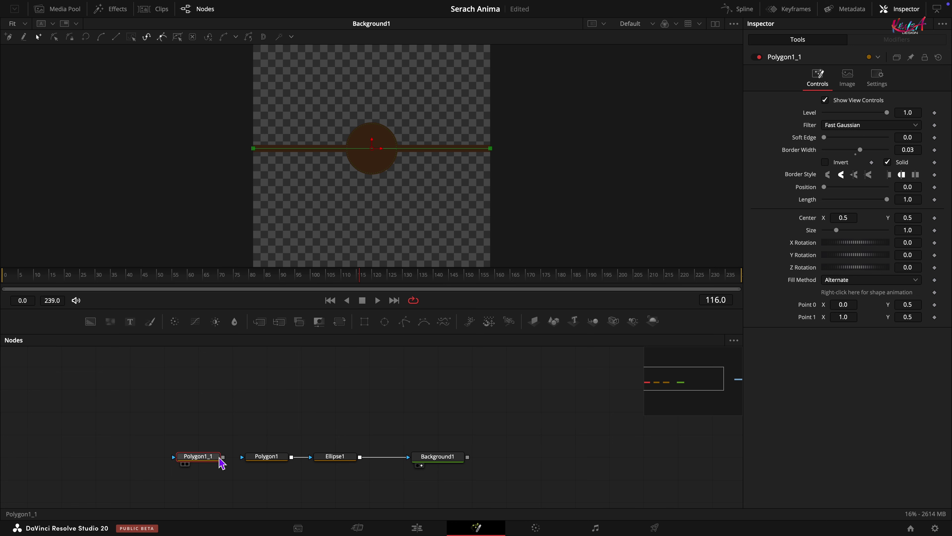
pyautogui.press('Delete')
# Step: Copy Polygon1, paste the duplicate before it and connect the duplicate's output to Polygon1's mask input
pyautogui.click(262, 458)
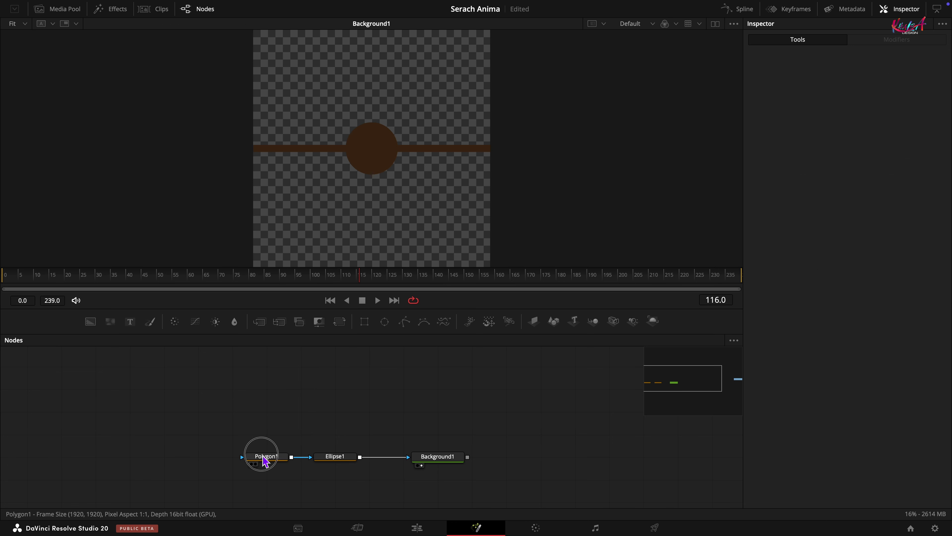
pyautogui.rightClick(262, 456)
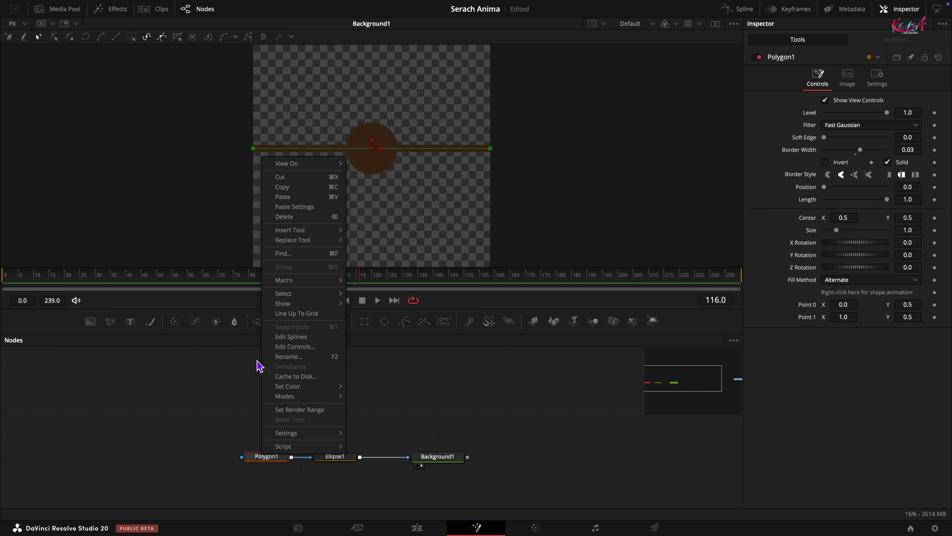
pyautogui.click(294, 189)
pyautogui.rightClick(192, 455)
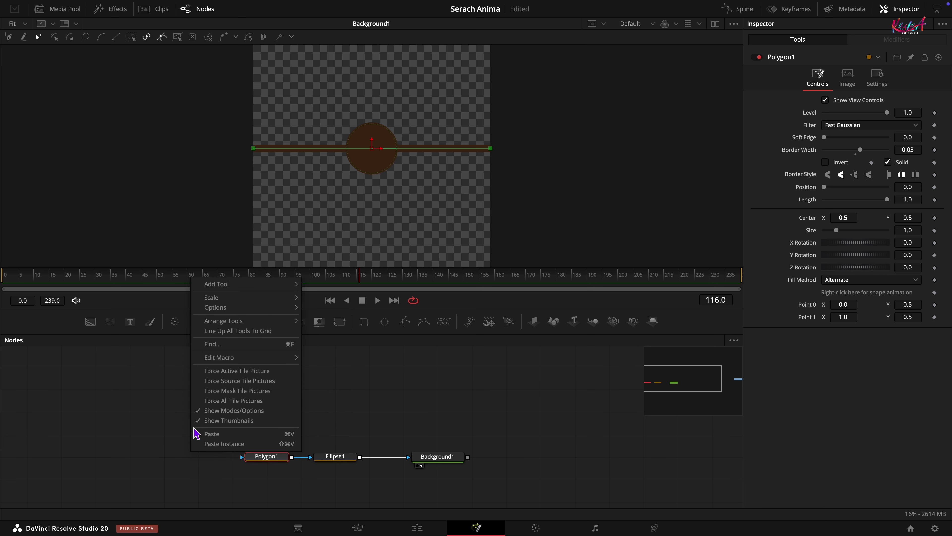
pyautogui.click(211, 433)
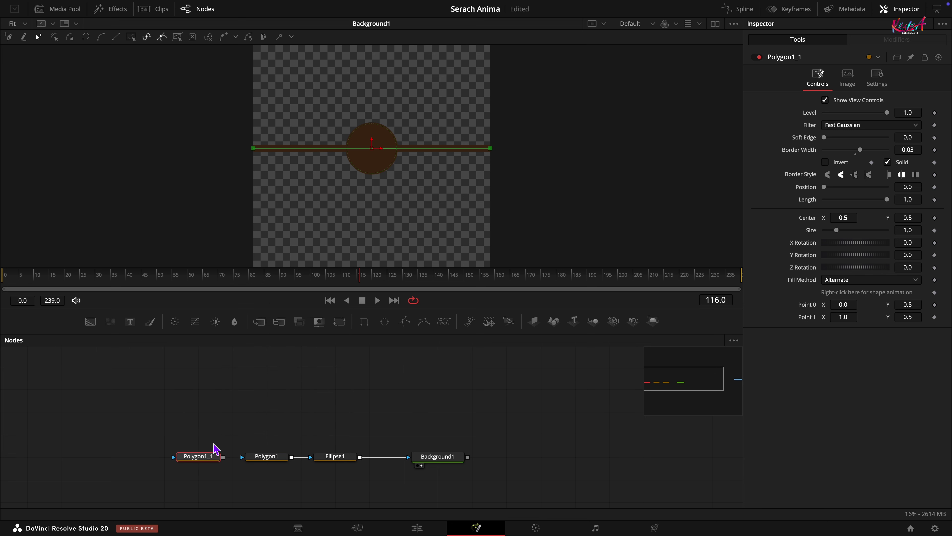
pyautogui.moveTo(223, 457); pyautogui.dragTo(265, 463)
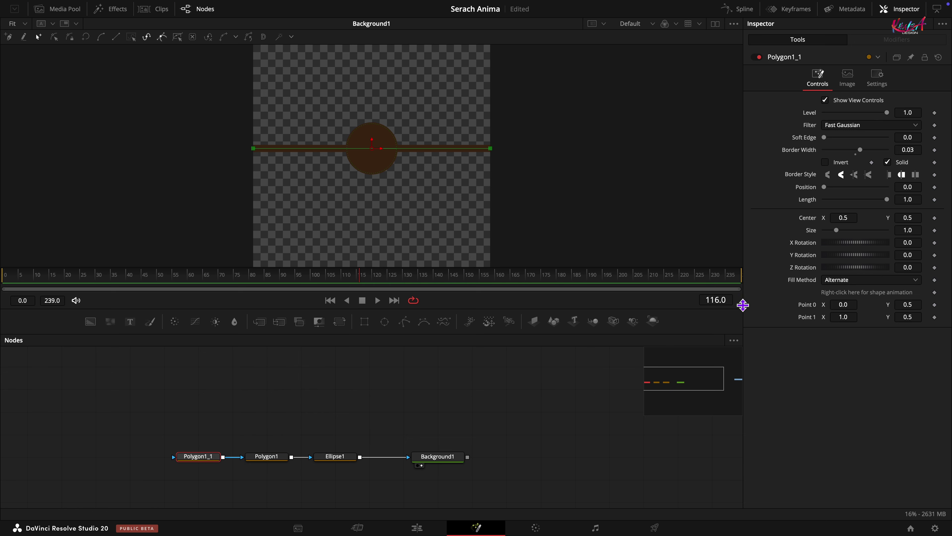
# Step: Make the duplicated line vertical by setting Point 0 to X 0.5, Y 1.0 and Point 1 to X 0.5, Y 0.0
pyautogui.doubleClick(855, 306)
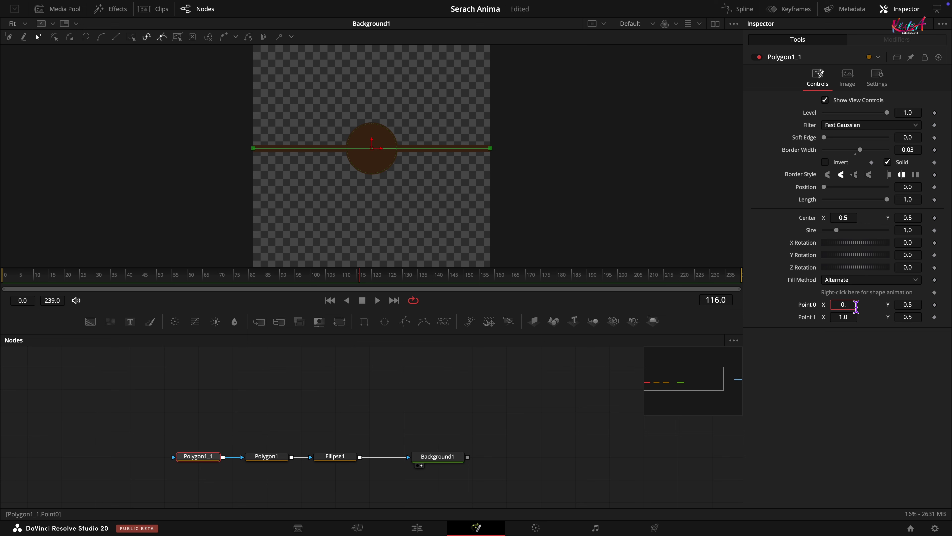
pyautogui.press('Tab')
pyautogui.press('Tab')
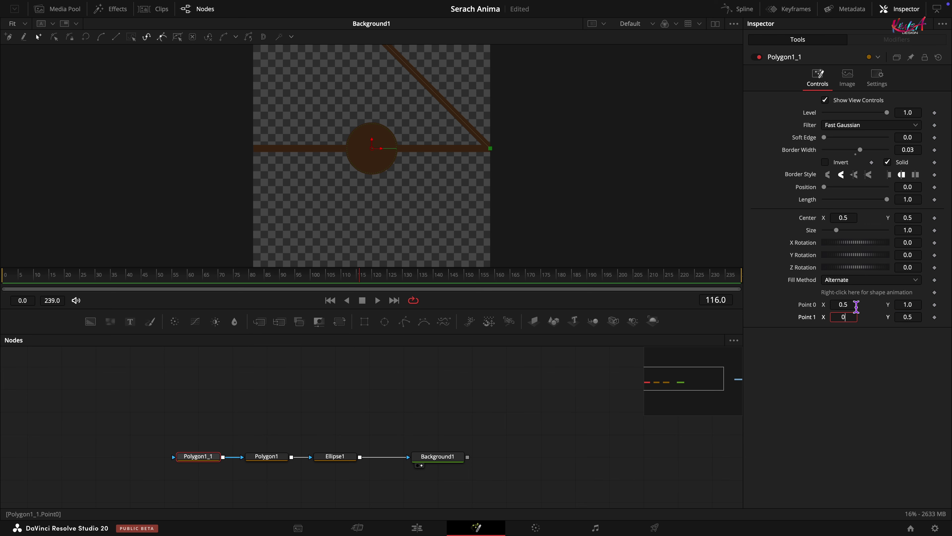
pyautogui.write('0.5')
pyautogui.press('Tab')
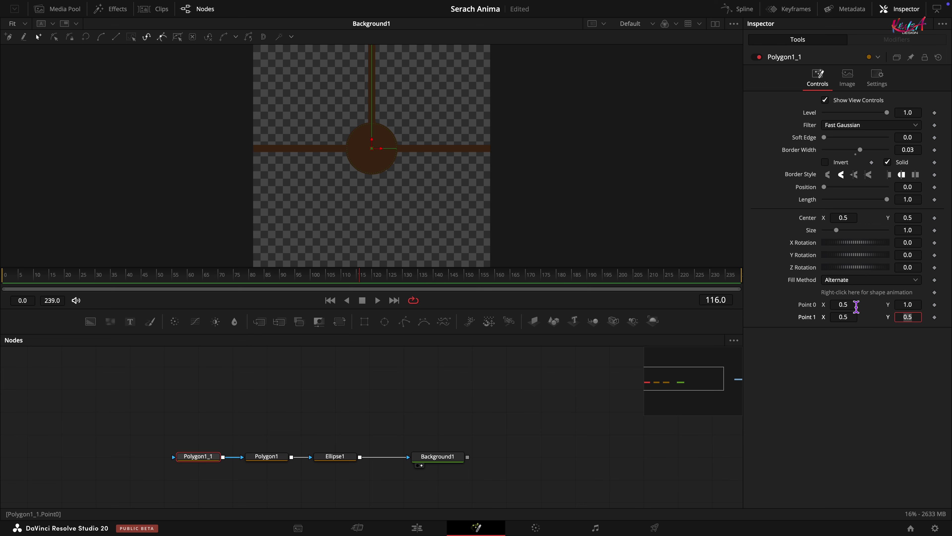
pyautogui.press('Tab')
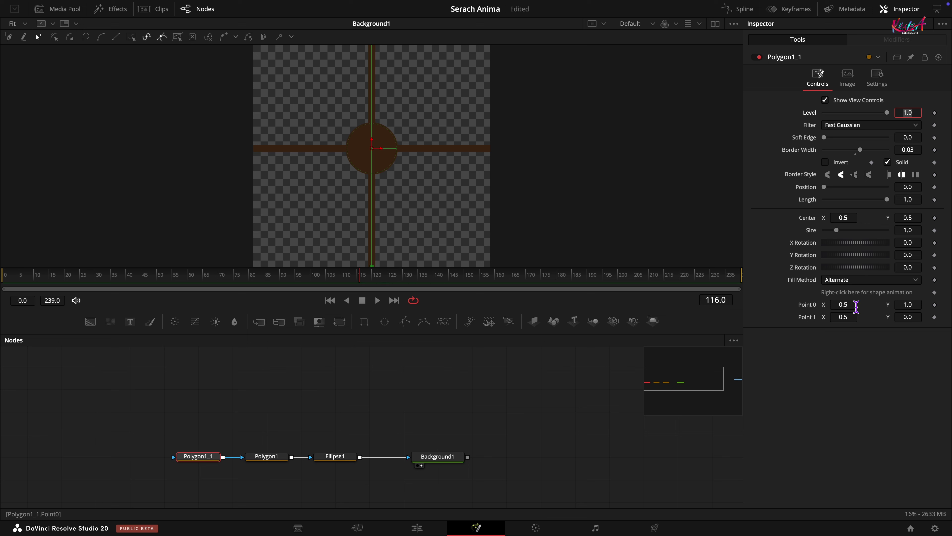
pyautogui.click(539, 395)
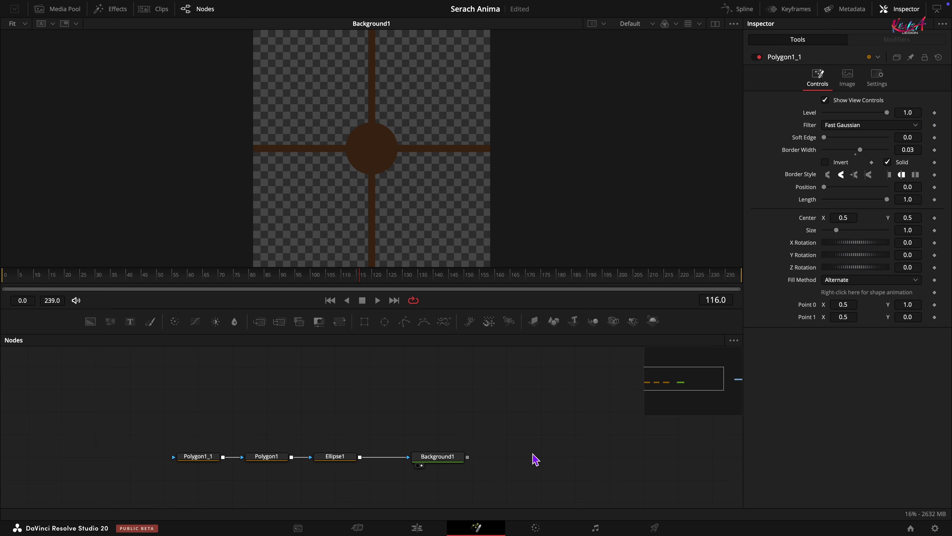
# Step: Add a Transform node after Background1, set its size to 0.006 and its edges to Wrap
pyautogui.moveTo(529, 453); pyautogui.dragTo(419, 448)
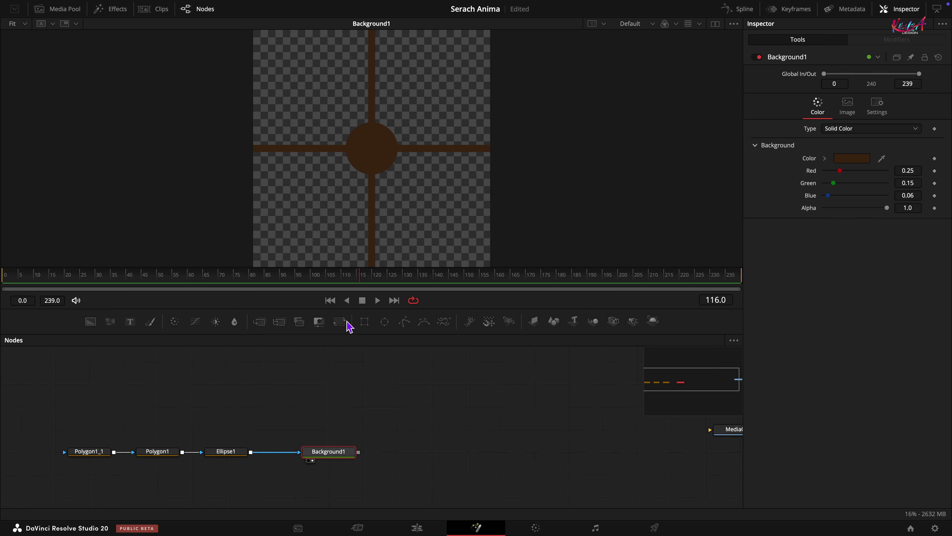
pyautogui.click(340, 323)
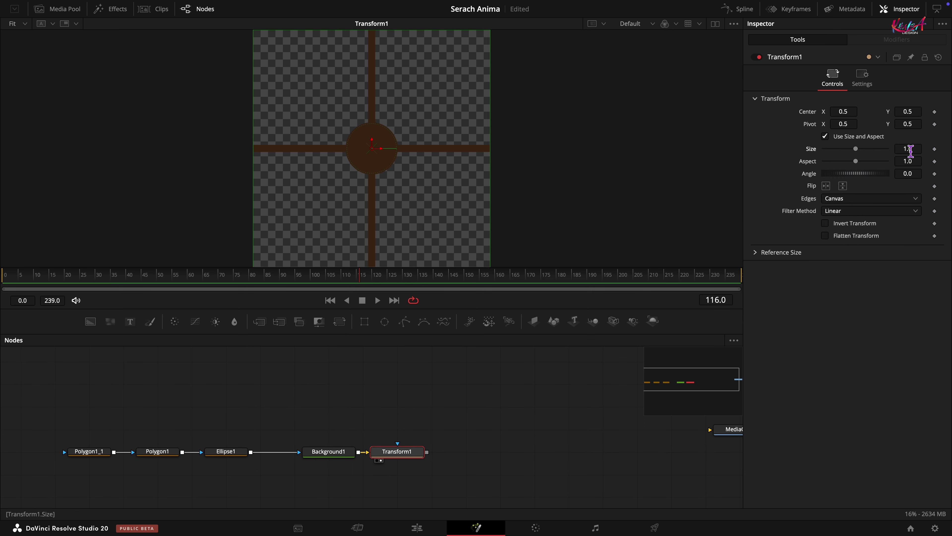
pyautogui.click(915, 149)
pyautogui.write('0.006')
pyautogui.press('Tab')
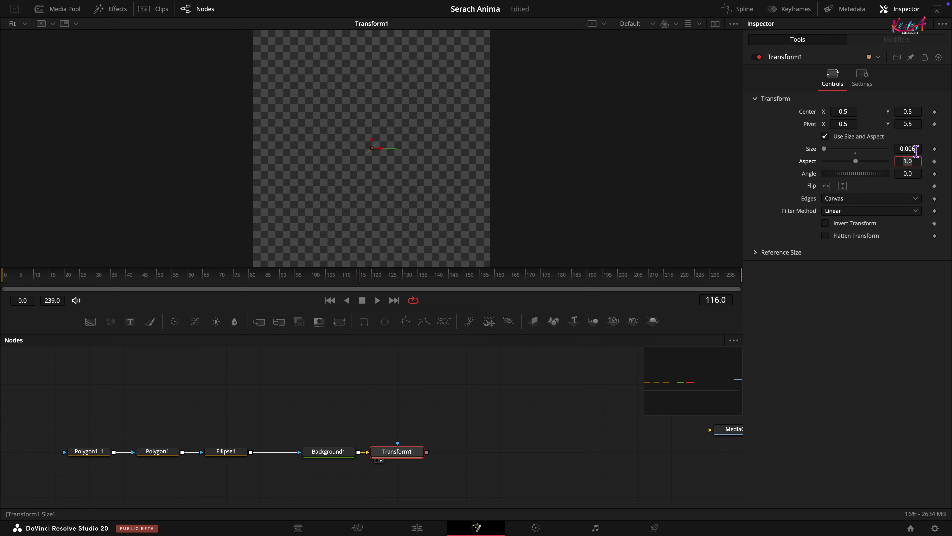
pyautogui.click(840, 333)
pyautogui.click(875, 202)
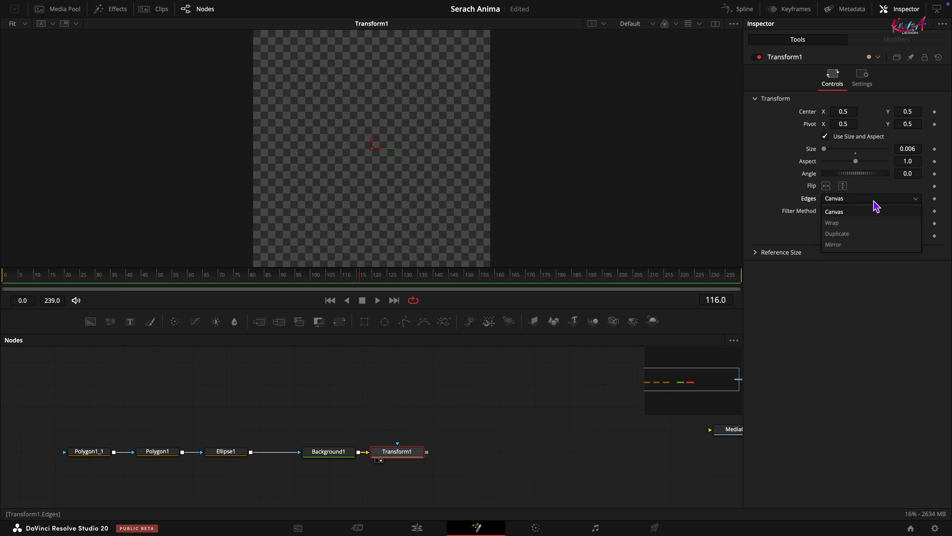
pyautogui.click(856, 224)
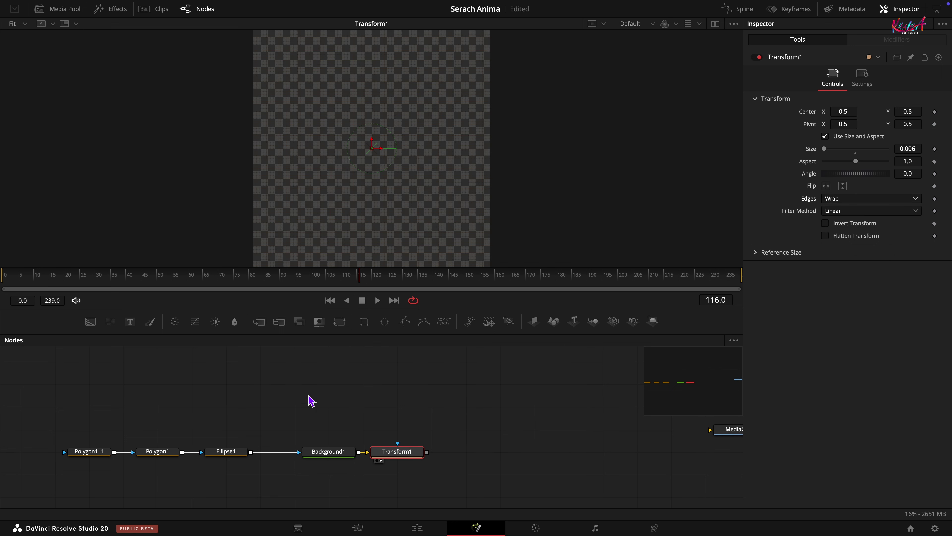
# Step: Add a second Background node, merge it with Transform1 and swap the Merge inputs so the grid sits in the foreground
pyautogui.moveTo(90, 322); pyautogui.dragTo(336, 497)
pyautogui.moveTo(471, 460); pyautogui.dragTo(473, 445)
pyautogui.moveTo(334, 470); pyautogui.dragTo(429, 424)
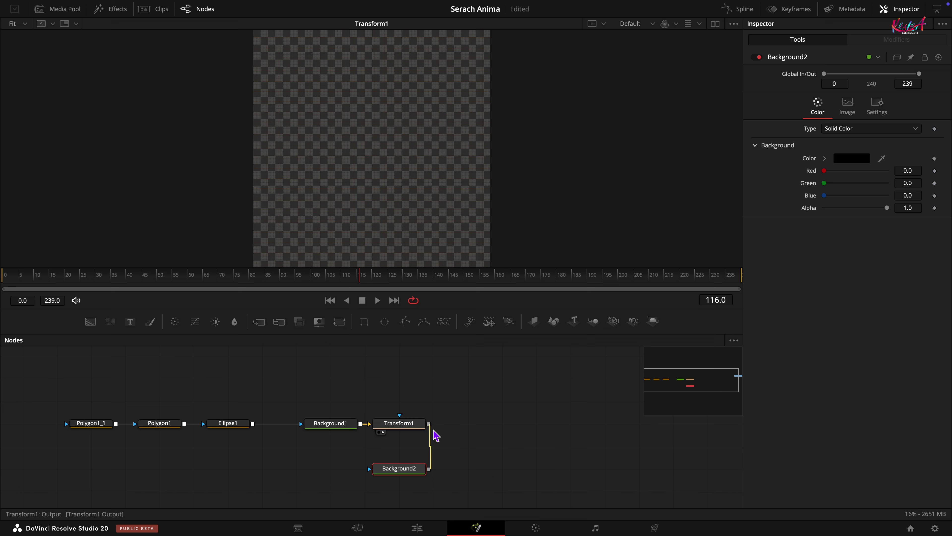
pyautogui.moveTo(461, 470); pyautogui.dragTo(497, 424)
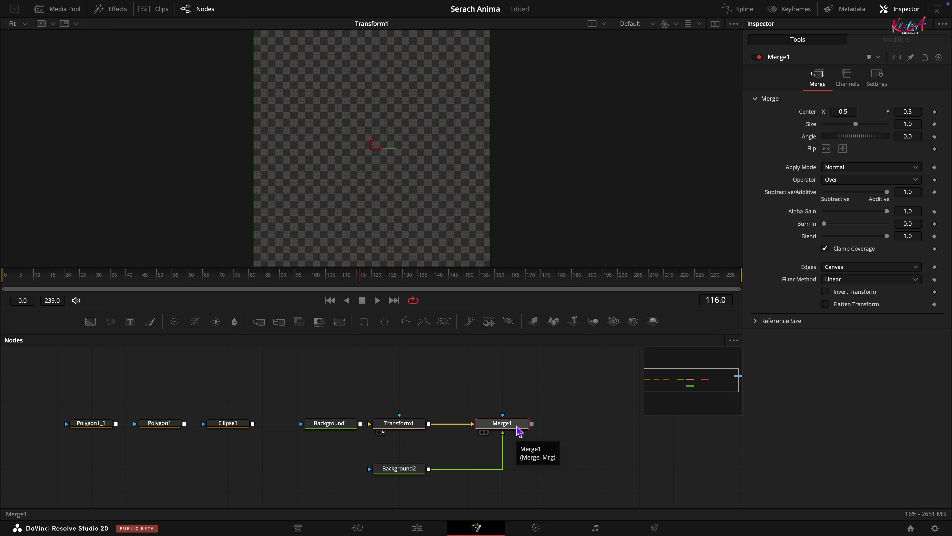
pyautogui.hotkey('ctrl', 't')
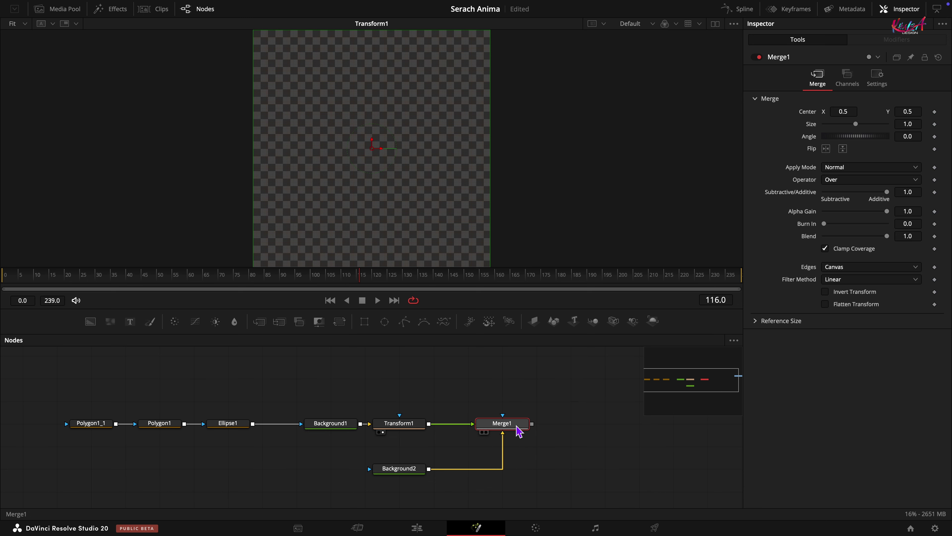
# Step: Display the Merge1 output in the viewer and inspect the tiled grid pattern up close
pyautogui.click(485, 433)
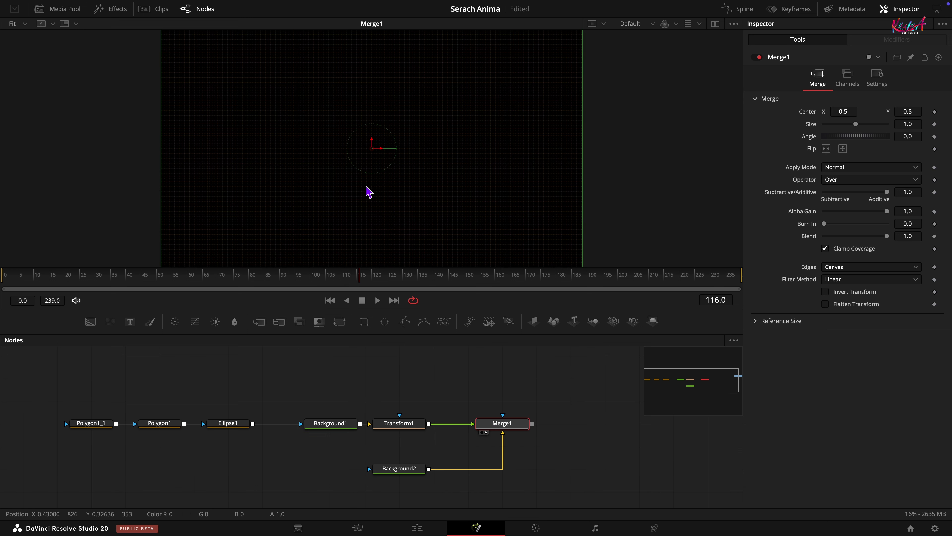
pyautogui.scroll(8, 396, 192)
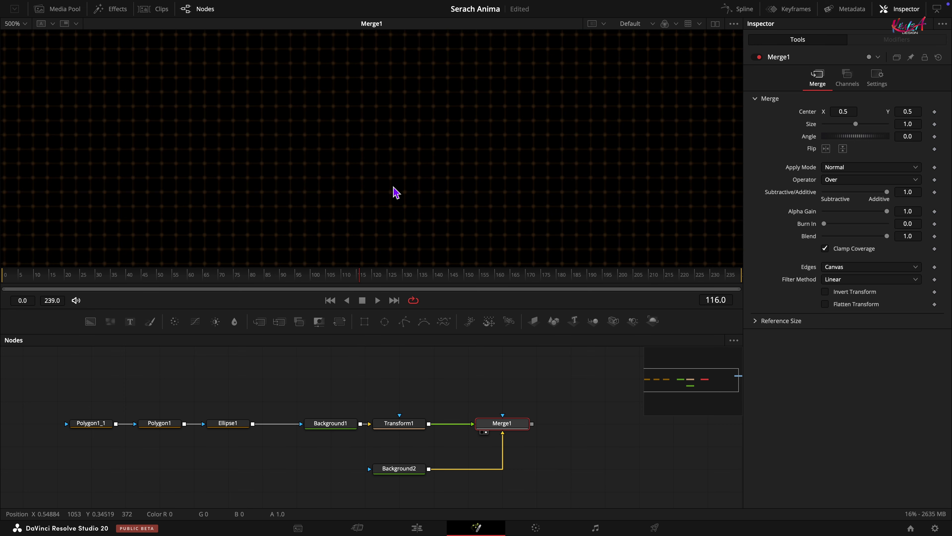
pyautogui.scroll(-8, 396, 192)
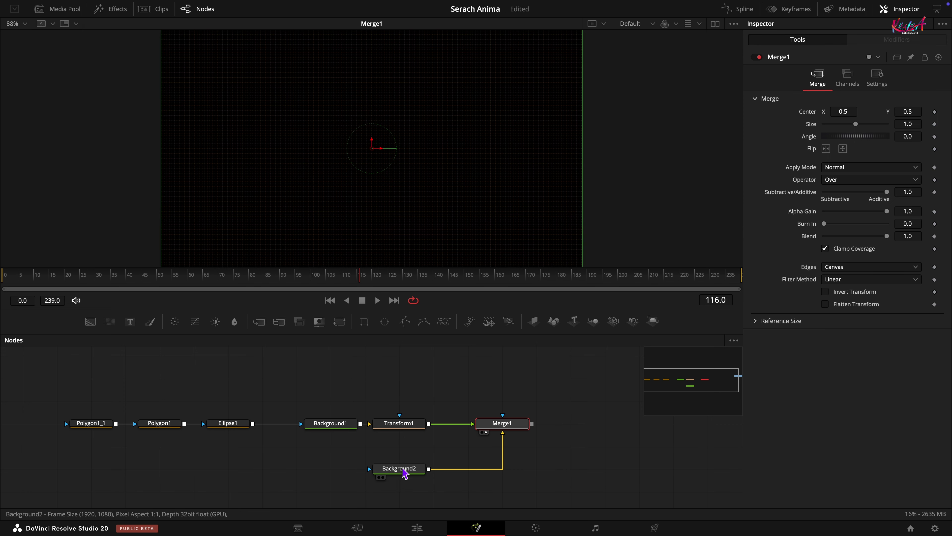
# Step: Change Background2 to a Four Corner fill and set its Top Left color to Red 0.18, Green 0.1, Blue 0.05
pyautogui.click(403, 475)
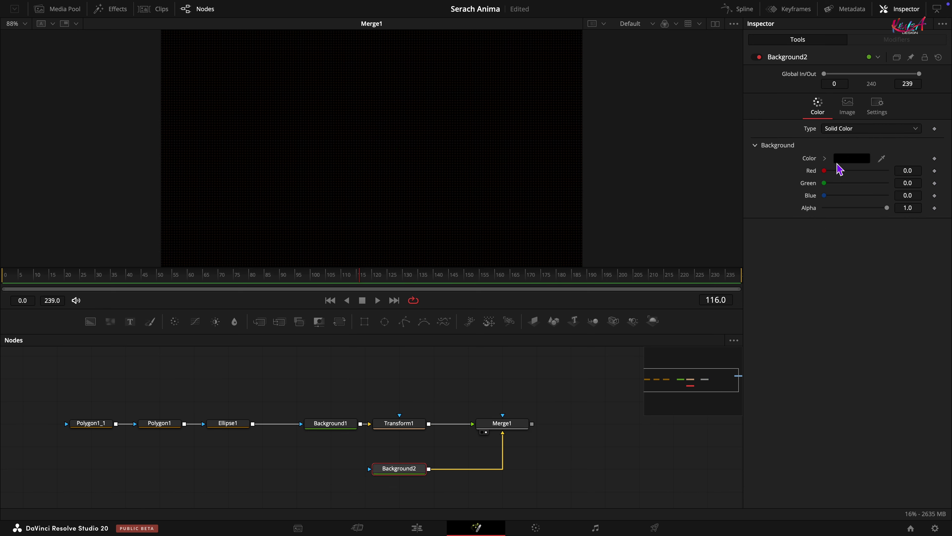
pyautogui.click(839, 129)
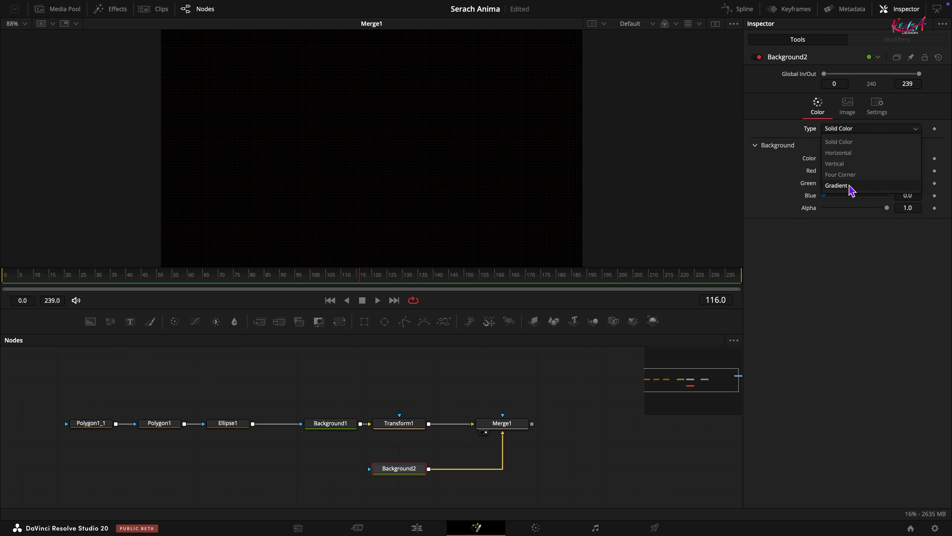
pyautogui.click(846, 175)
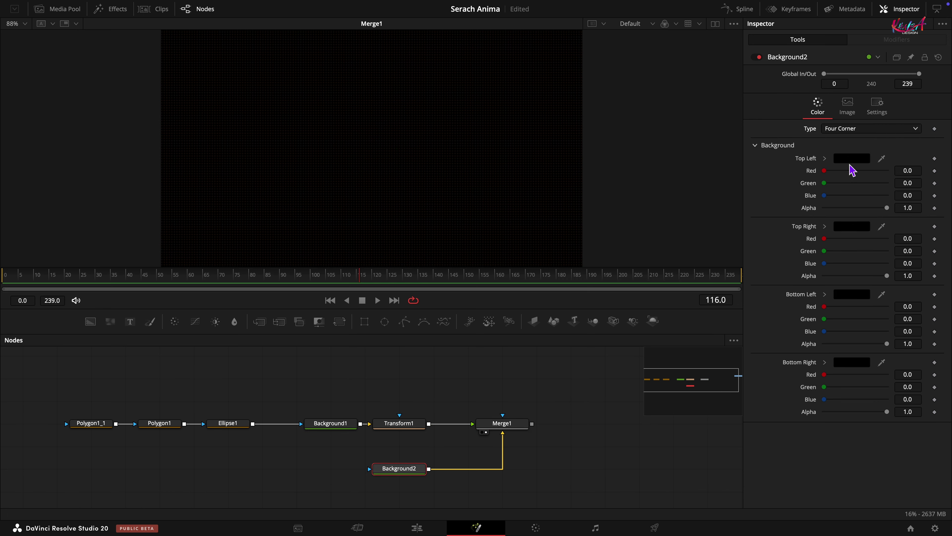
pyautogui.click(920, 172)
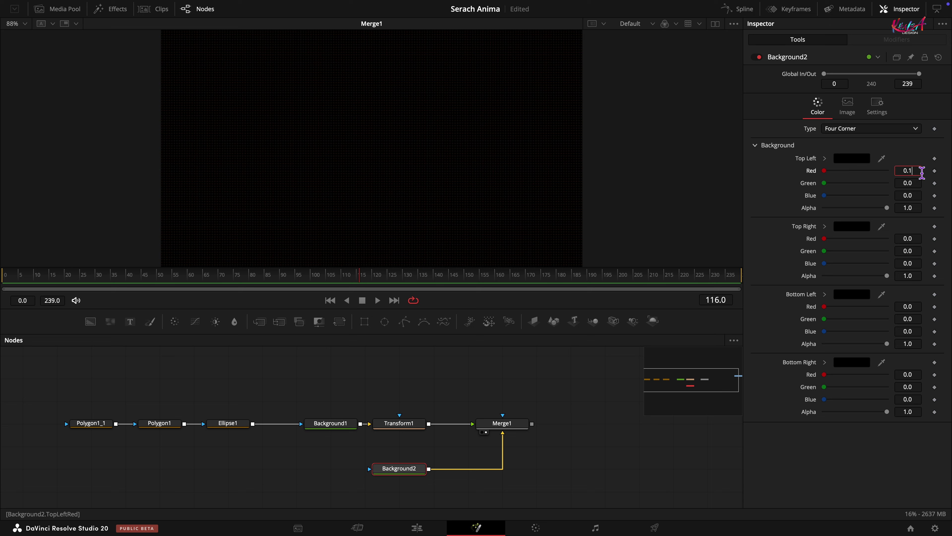
pyautogui.write('0.18')
pyautogui.press('Tab')
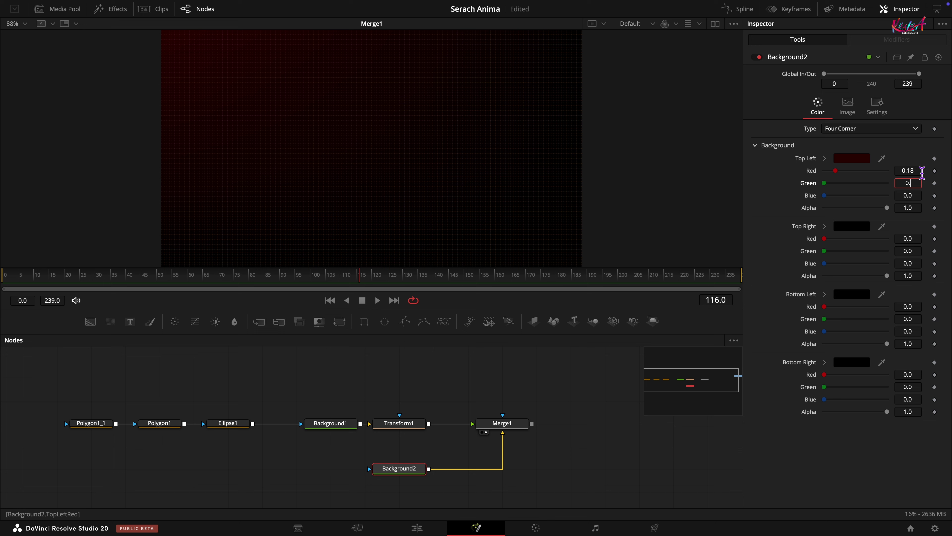
pyautogui.press('Tab')
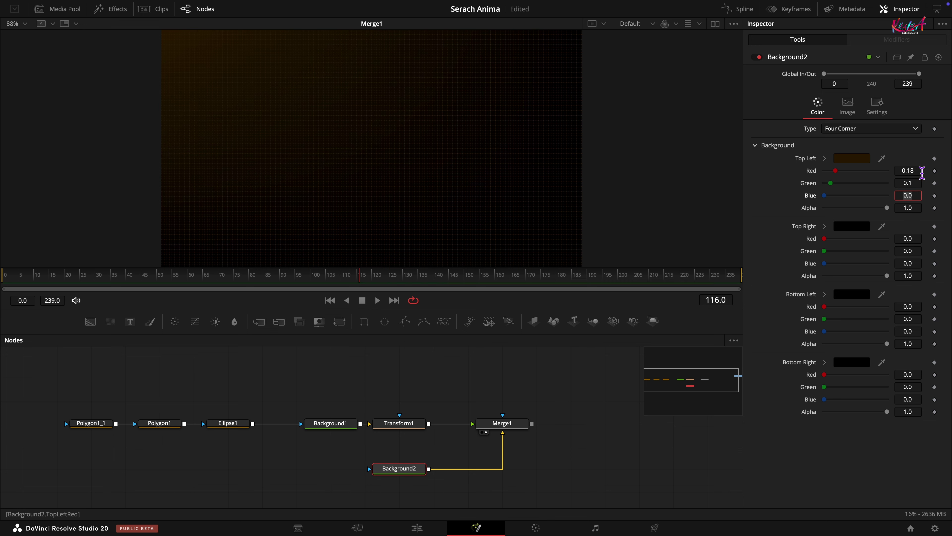
pyautogui.press('Tab')
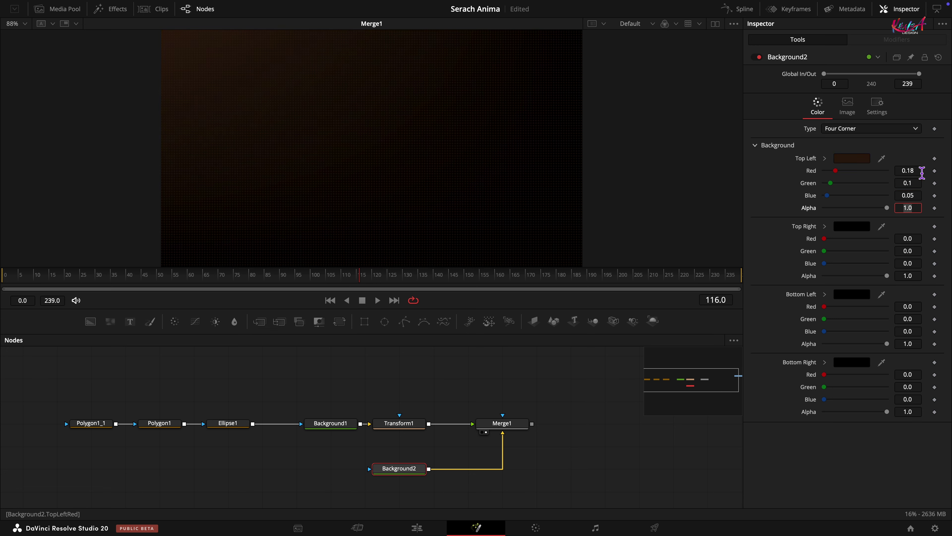
pyautogui.click(787, 197)
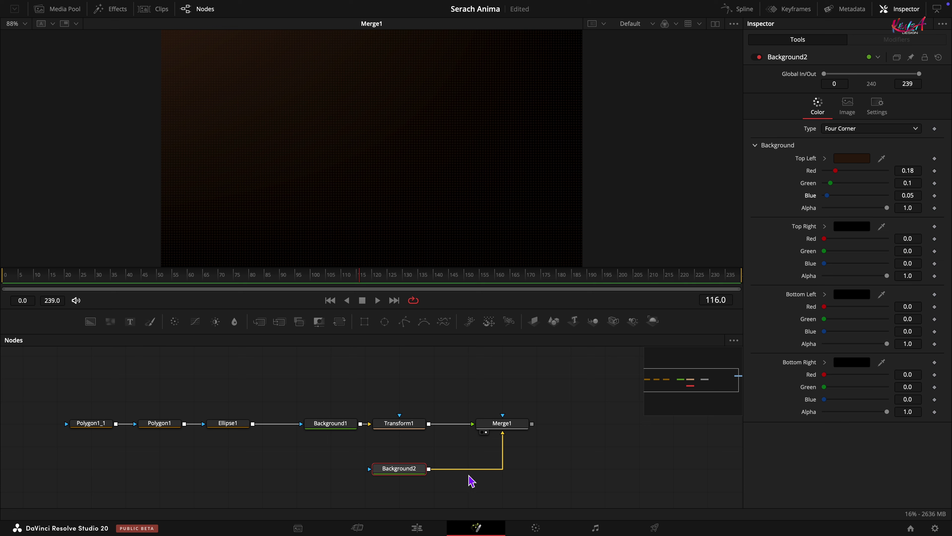
# Step: Lower the Blend of Merge1 to 0.5 to soften the grid over the background
pyautogui.click(507, 424)
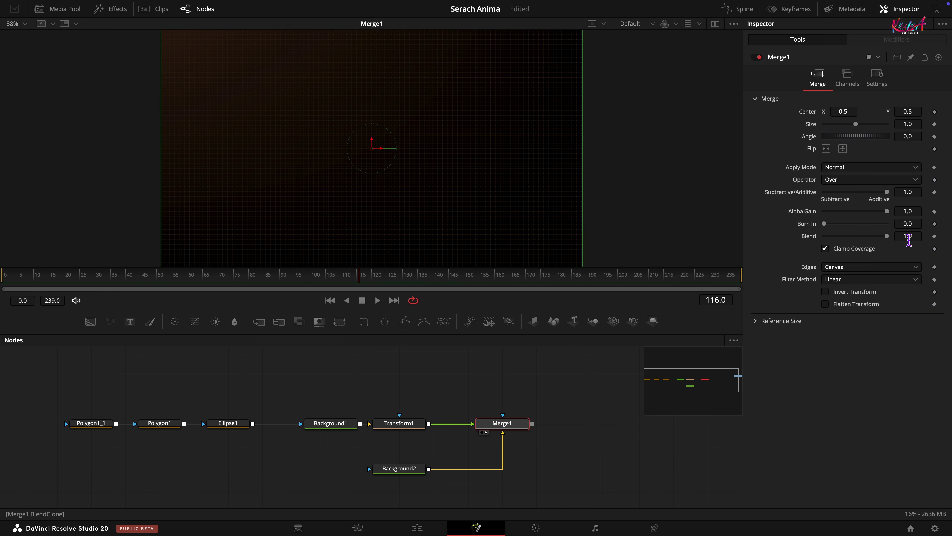
pyautogui.click(912, 236)
pyautogui.write('0.5')
pyautogui.press('Tab')
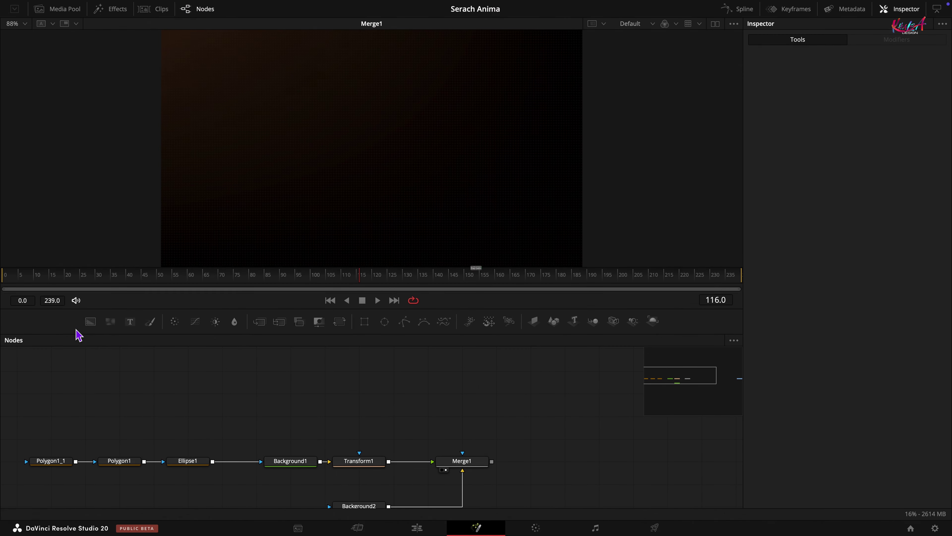
# Step: Add a new unconnected Background node above the grid chain, display it in the viewer and give it a dark grey color
pyautogui.moveTo(90, 321); pyautogui.dragTo(216, 408)
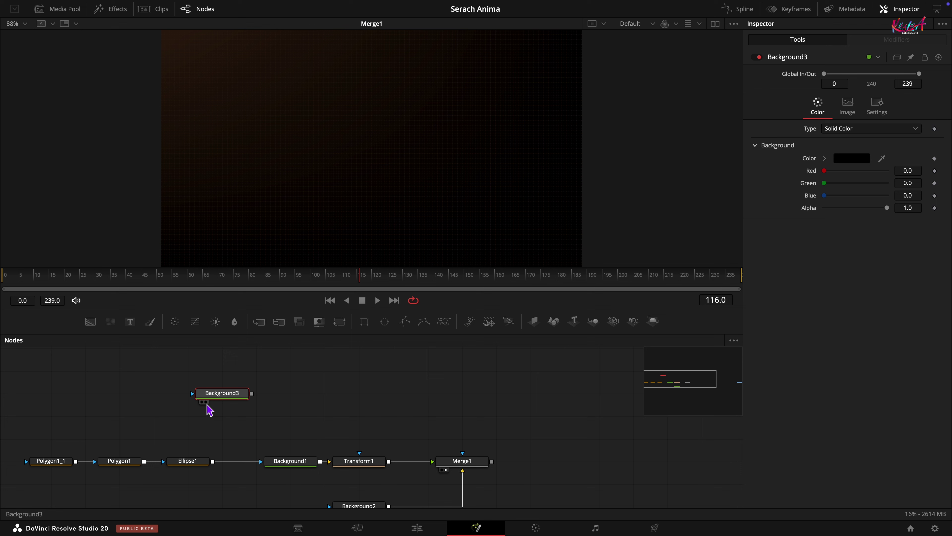
pyautogui.click(205, 402)
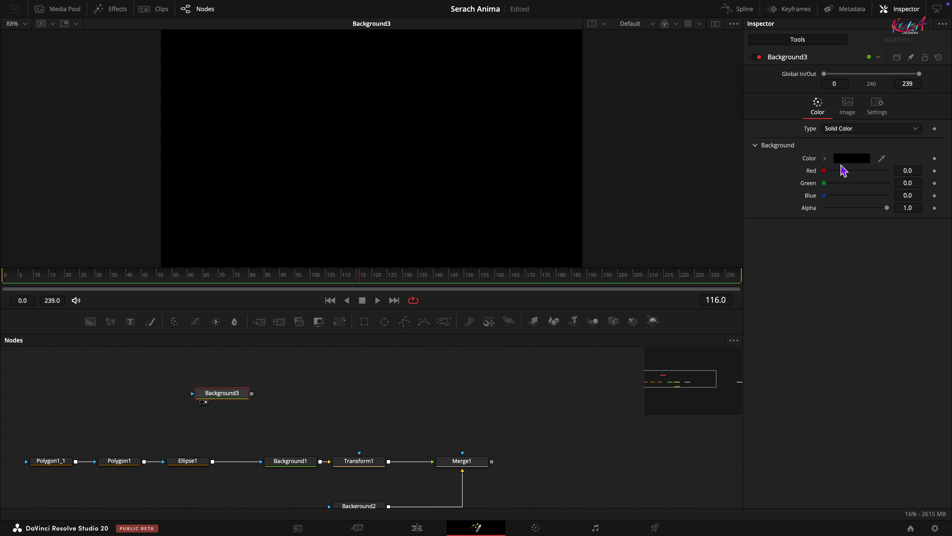
pyautogui.click(851, 158)
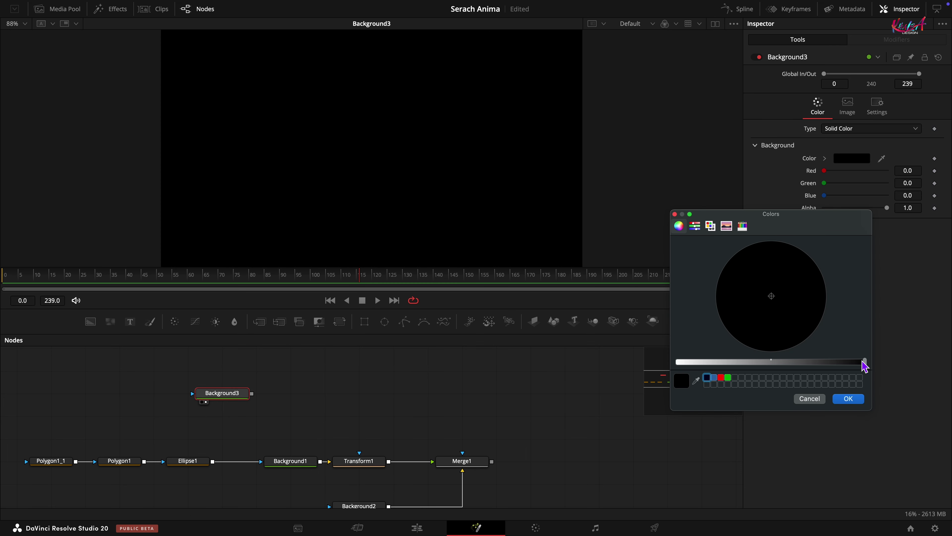
pyautogui.moveTo(862, 362); pyautogui.dragTo(846, 363)
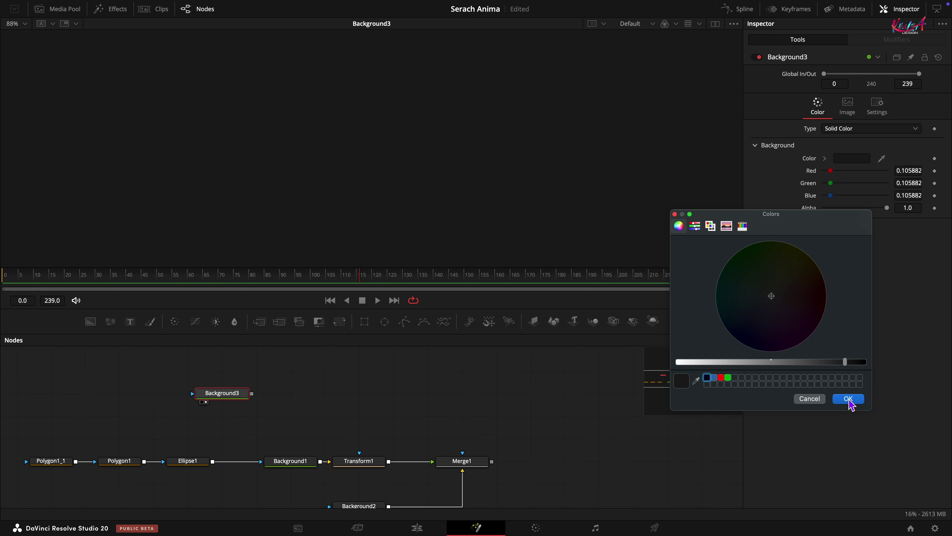
pyautogui.click(849, 399)
# Step: Set the Red, Green and Blue values of Background3 to 0.1 each
pyautogui.doubleClick(917, 174)
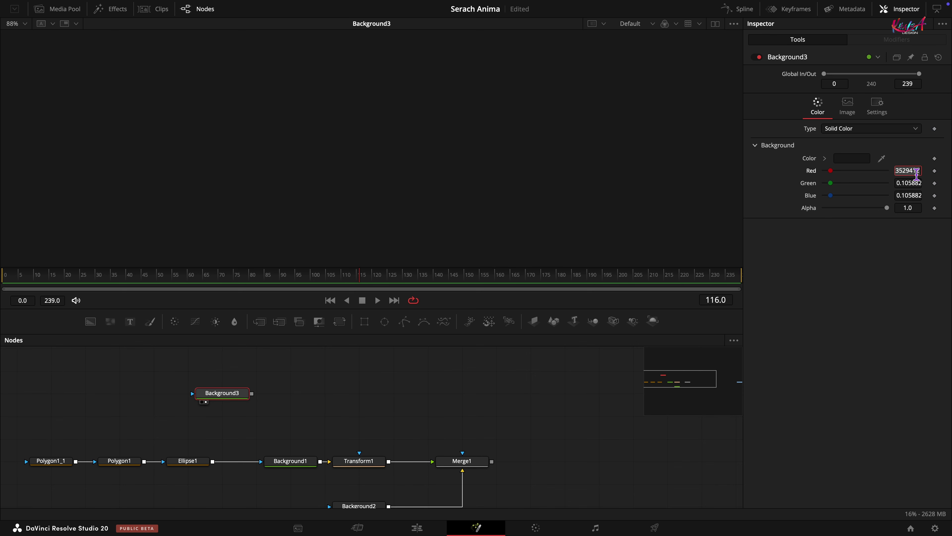
pyautogui.write('0.1')
pyautogui.press('Tab')
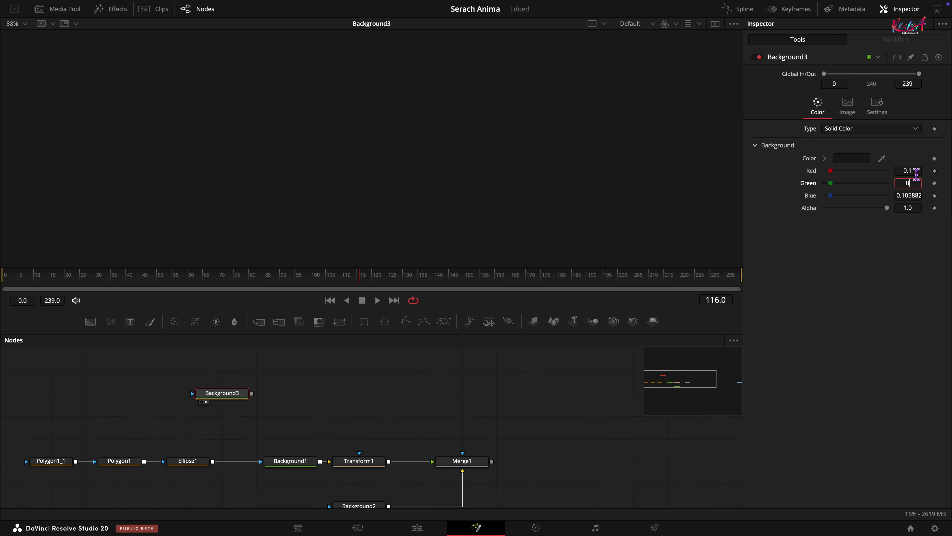
pyautogui.write('0.1')
pyautogui.press('Tab')
pyautogui.write('0')
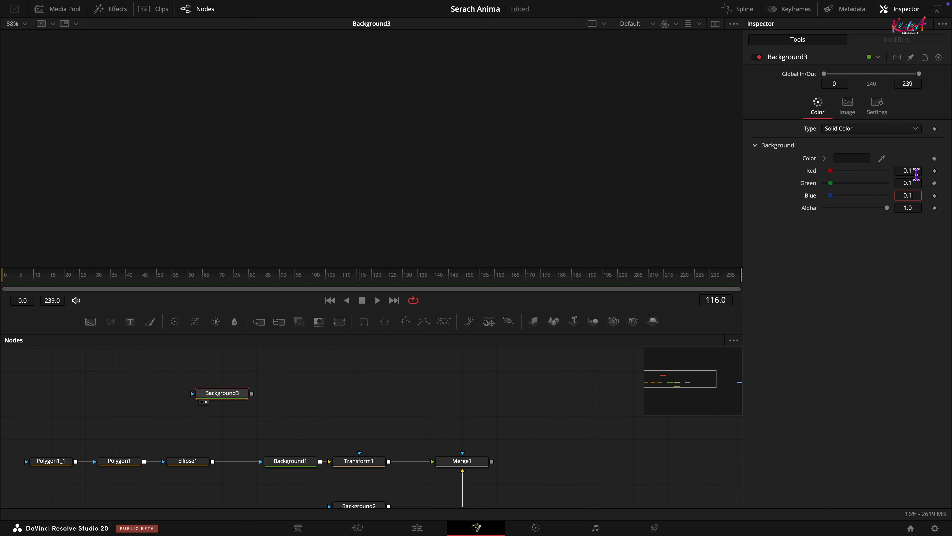
pyautogui.press('Tab')
# Step: Mask Background3 with a Rectangle node and rename the Background node ShapeColor
pyautogui.click(469, 394)
pyautogui.moveTo(364, 322); pyautogui.dragTo(205, 399)
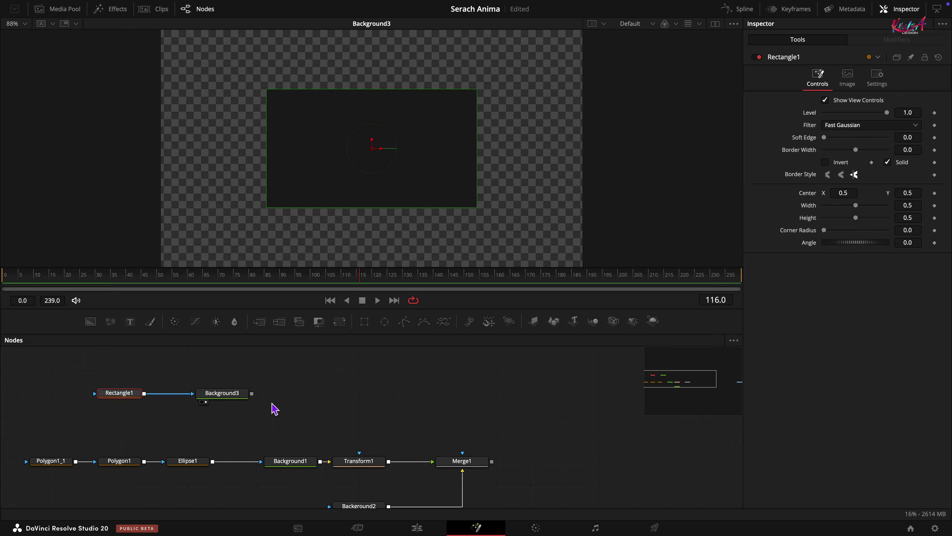
pyautogui.click(234, 396)
pyautogui.rightClick(234, 399)
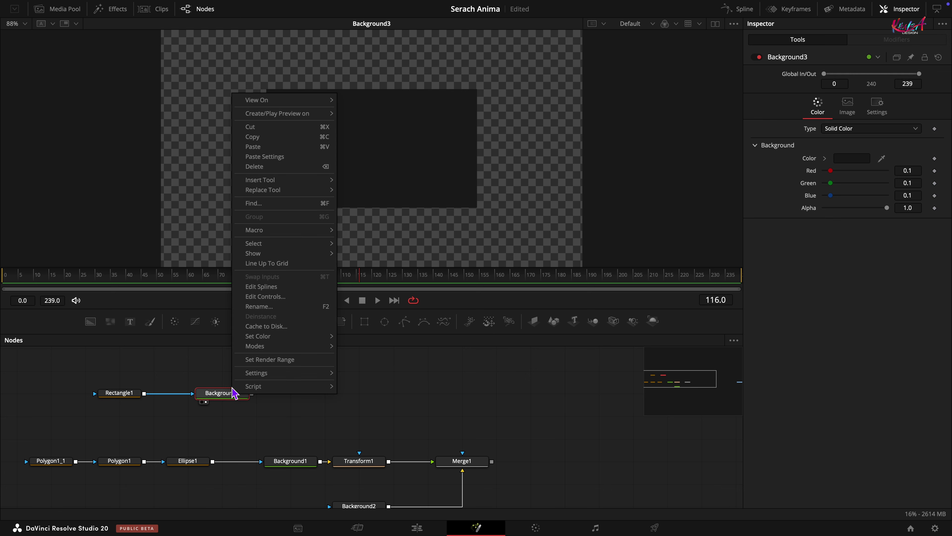
pyautogui.click(256, 306)
pyautogui.write('ShapeColor')
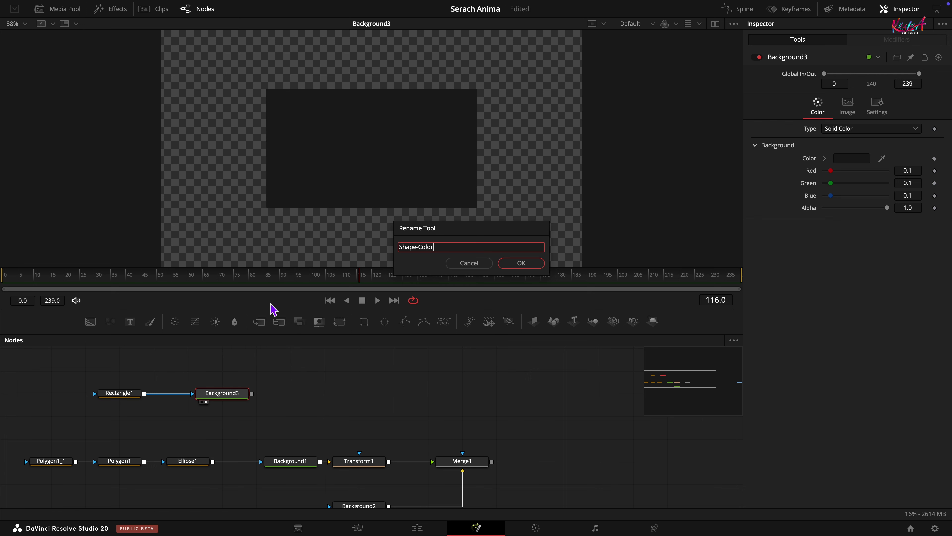
pyautogui.press('Return')
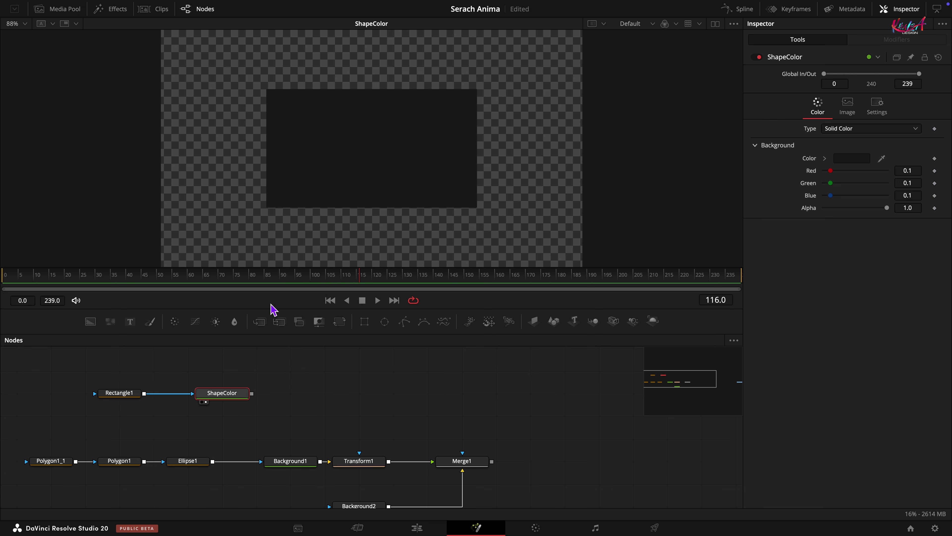
# Step: Rename the Rectangle1 mask node Shape_Mask
pyautogui.rightClick(121, 396)
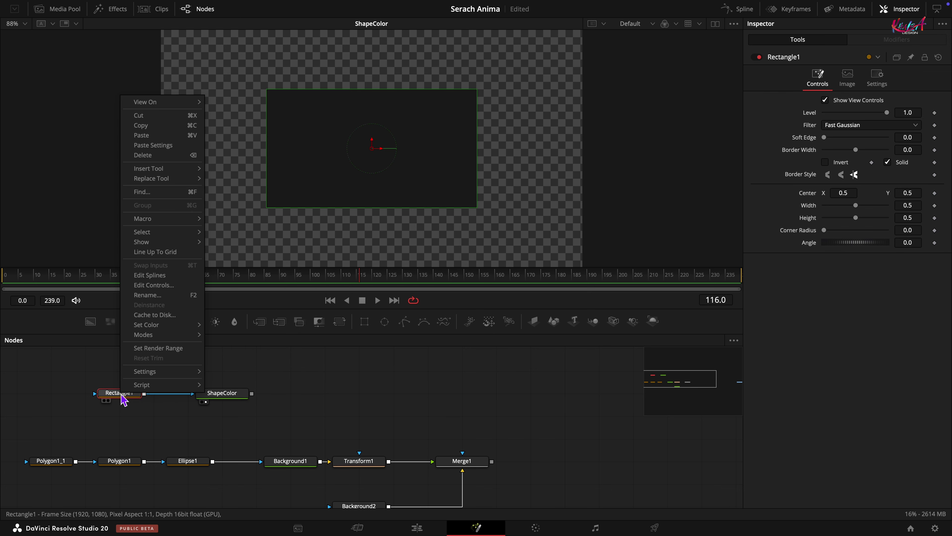
pyautogui.click(147, 296)
pyautogui.write('Shape_Mask')
pyautogui.press('Return')
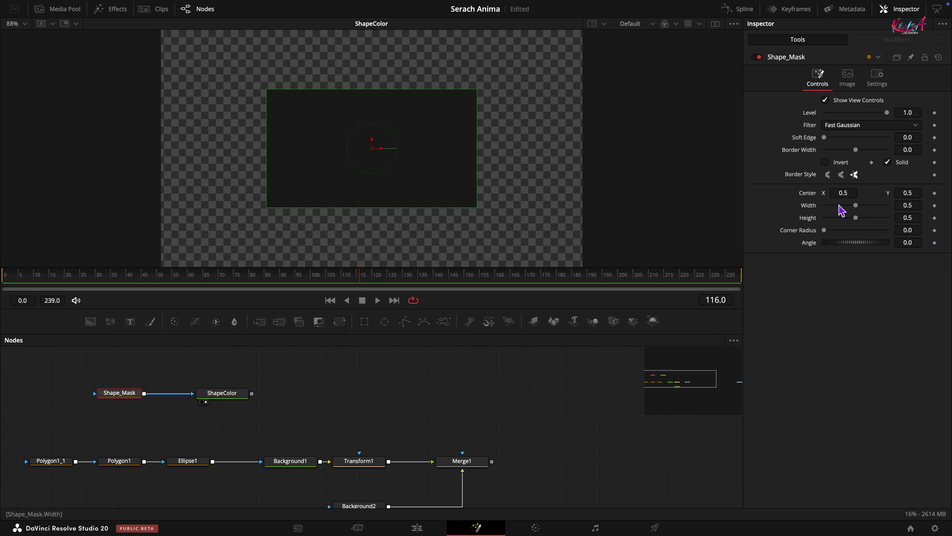
# Step: Shape the Shape_Mask rectangle into a rounded bar with Width 0.55, Height 0.13 and Corner Radius 0.5
pyautogui.click(918, 211)
pyautogui.press('Tab')
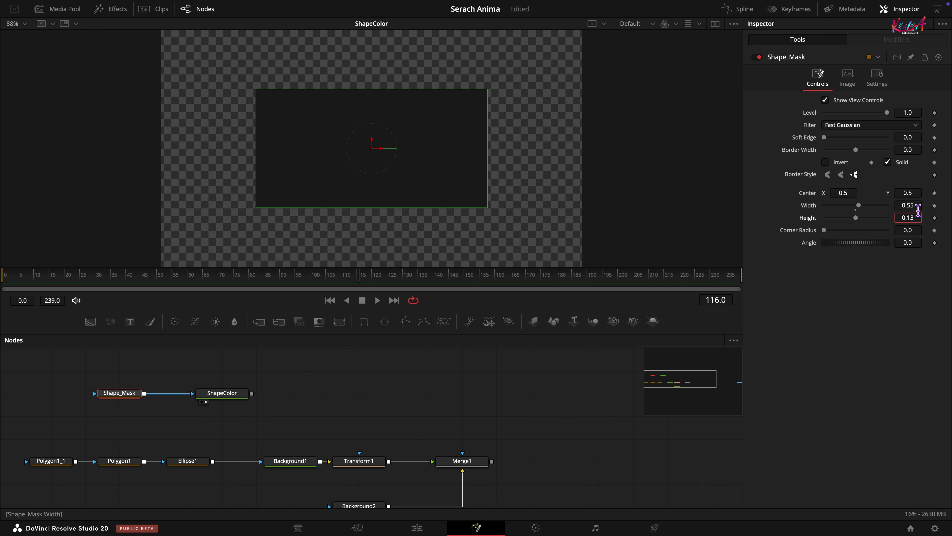
pyautogui.press('Tab')
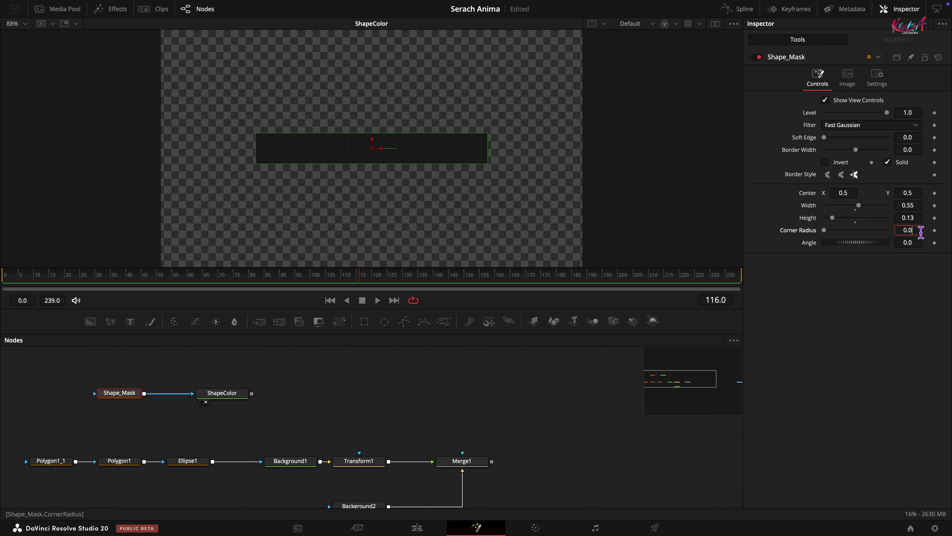
pyautogui.press('Tab')
pyautogui.click(401, 378)
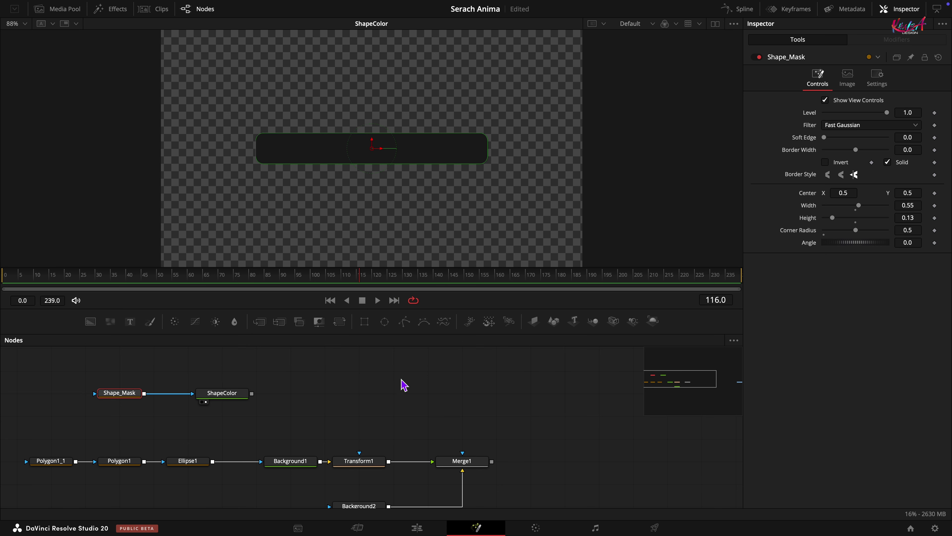
# Step: Add another Background node below ShapeColor and set its color to pure white
pyautogui.click(401, 379)
pyautogui.moveTo(402, 383); pyautogui.dragTo(423, 389)
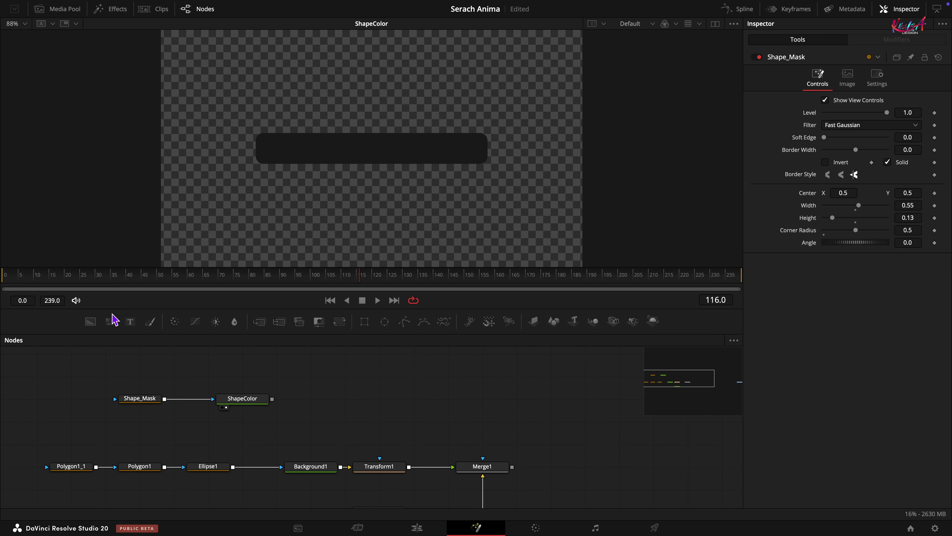
pyautogui.moveTo(91, 322); pyautogui.dragTo(242, 432)
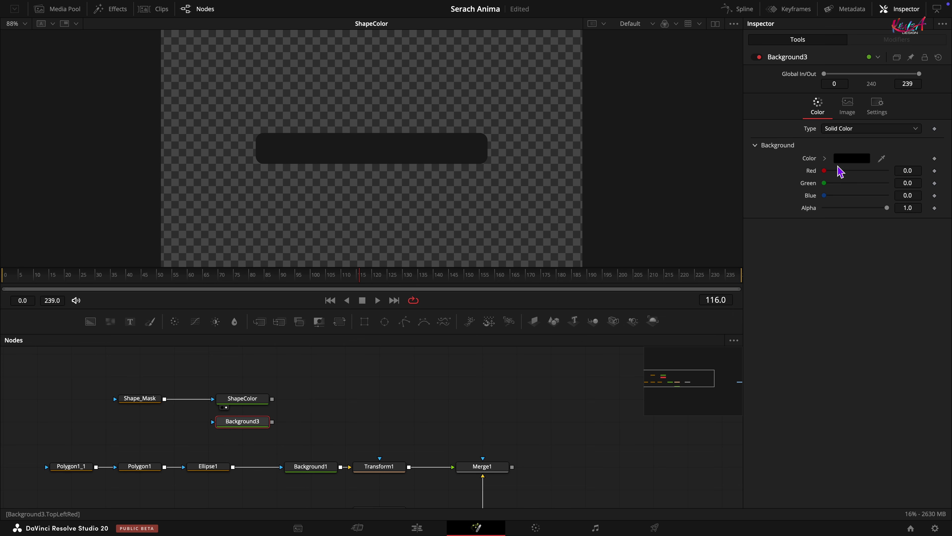
pyautogui.click(853, 158)
pyautogui.moveTo(689, 361); pyautogui.dragTo(656, 362)
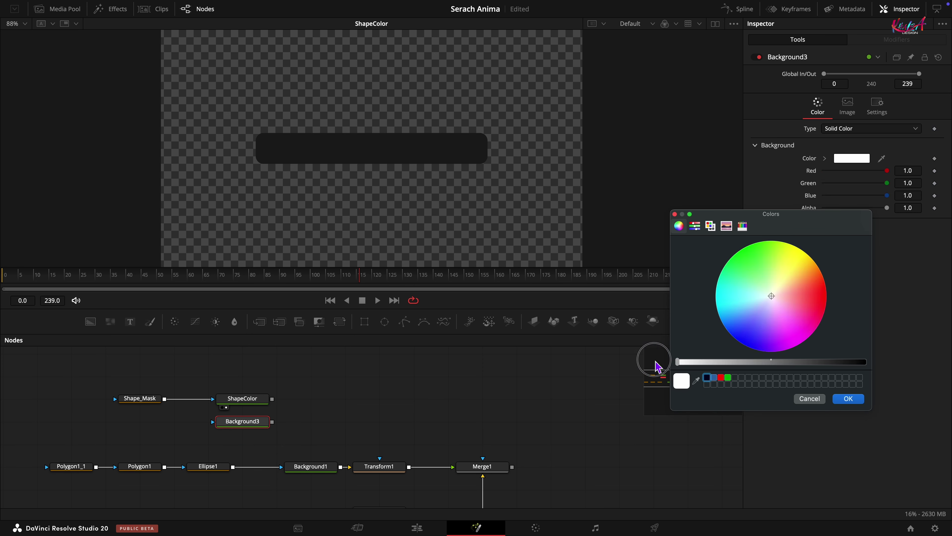
pyautogui.click(848, 399)
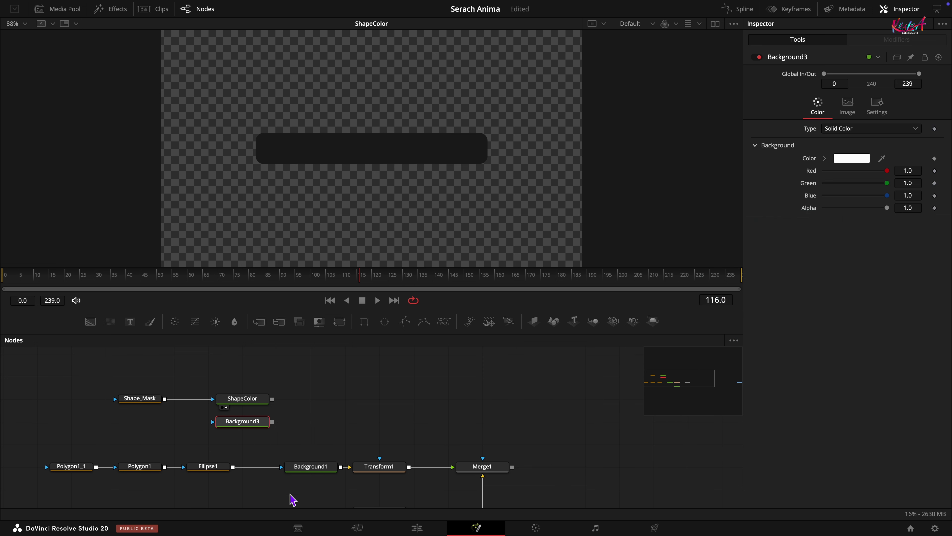
# Step: Duplicate the Shape_Mask node and connect the copy as the mask of the white Background3 node
pyautogui.click(140, 398)
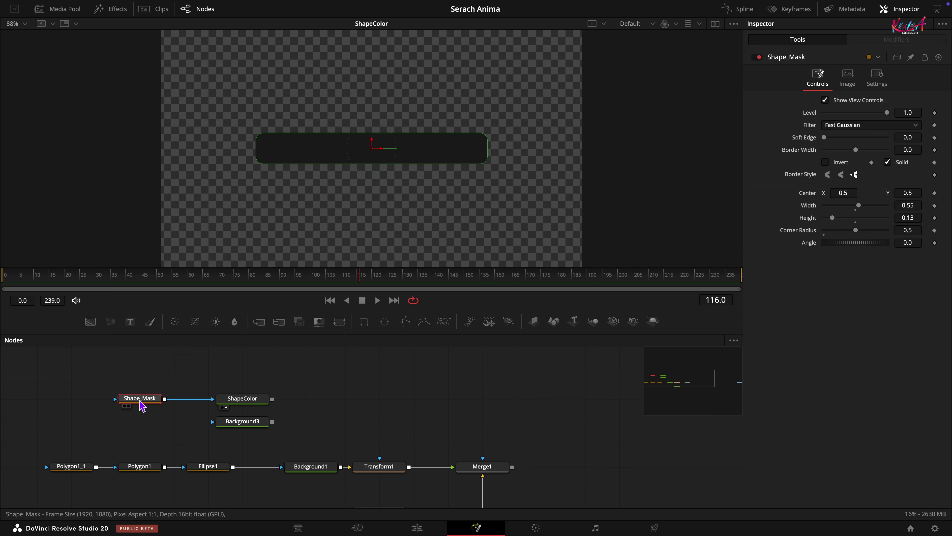
pyautogui.rightClick(140, 401)
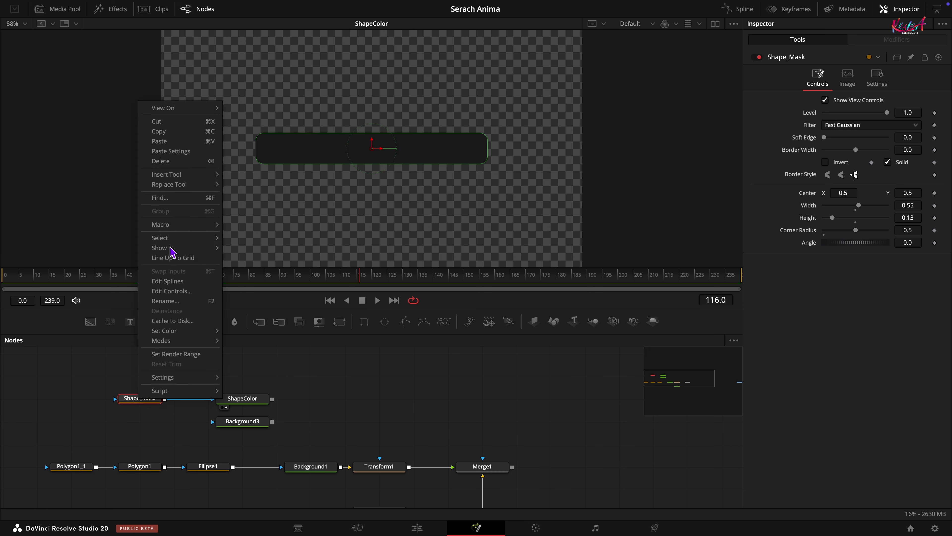
pyautogui.click(178, 132)
pyautogui.click(123, 424)
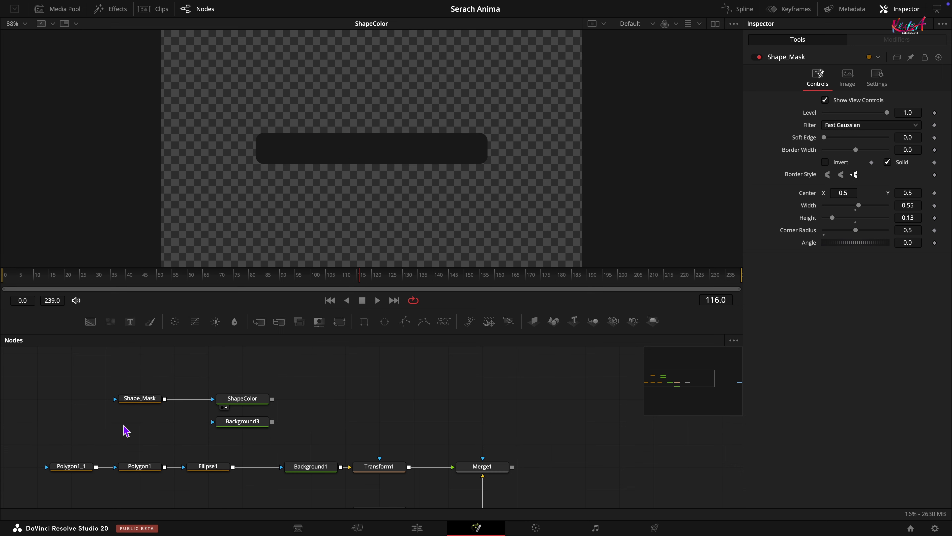
pyautogui.rightClick(122, 424)
pyautogui.click(145, 406)
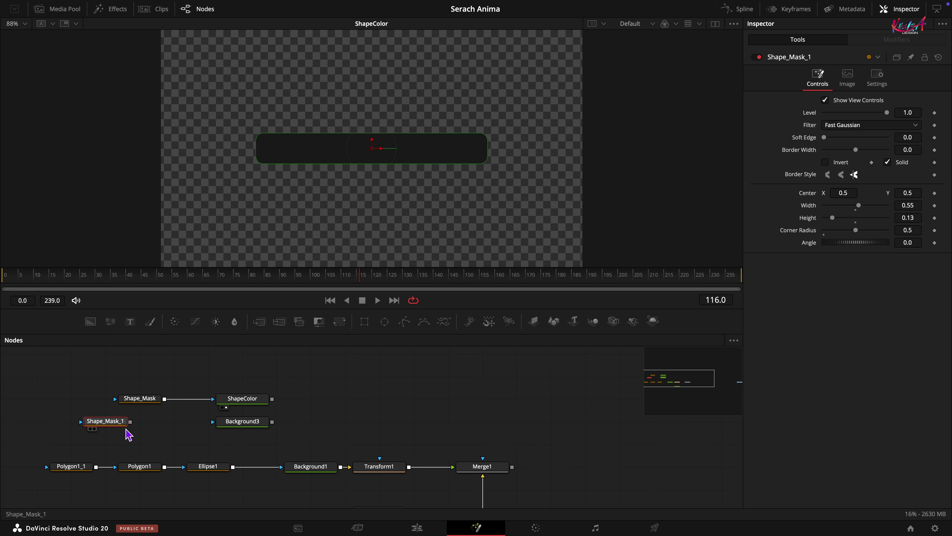
pyautogui.moveTo(117, 425); pyautogui.dragTo(226, 424)
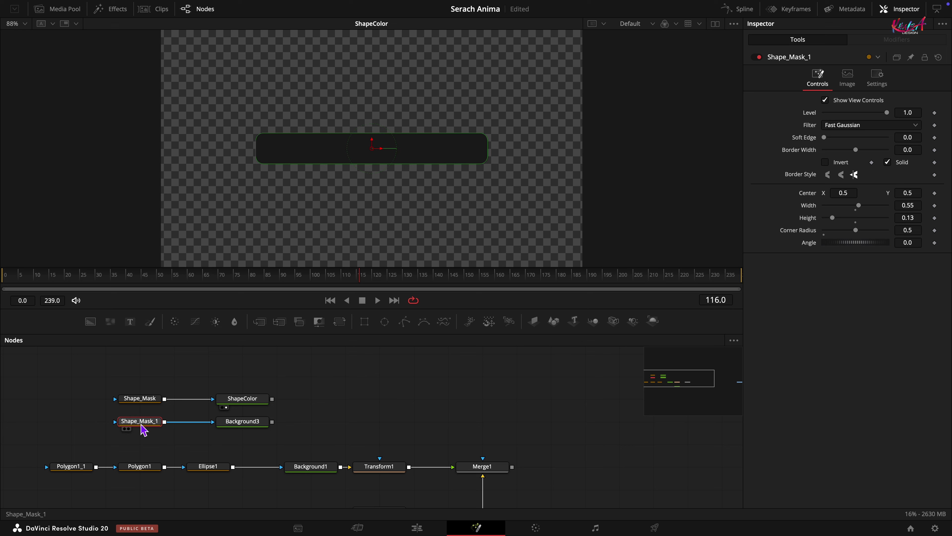
# Step: Rename the white Background3 node Stroke_Color
pyautogui.rightClick(240, 422)
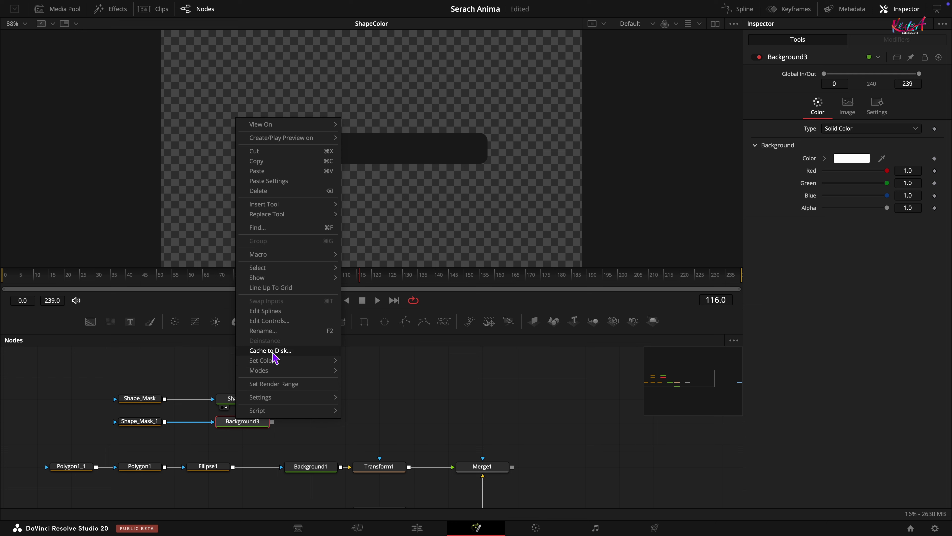
pyautogui.click(270, 331)
pyautogui.write('Stroke_Color')
pyautogui.press('Return')
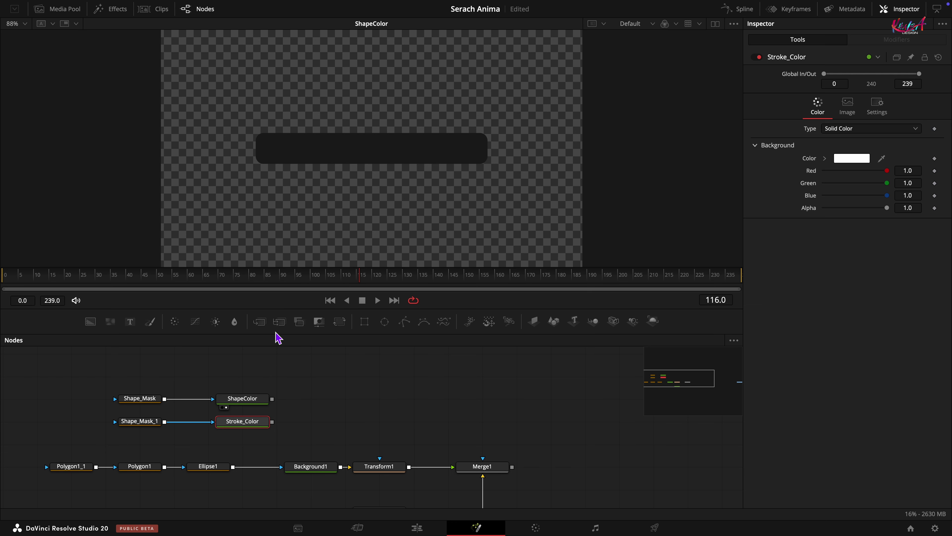
# Step: Rename the duplicated Shape_Mask_1 mask node Stroke
pyautogui.click(147, 425)
pyautogui.rightClick(147, 425)
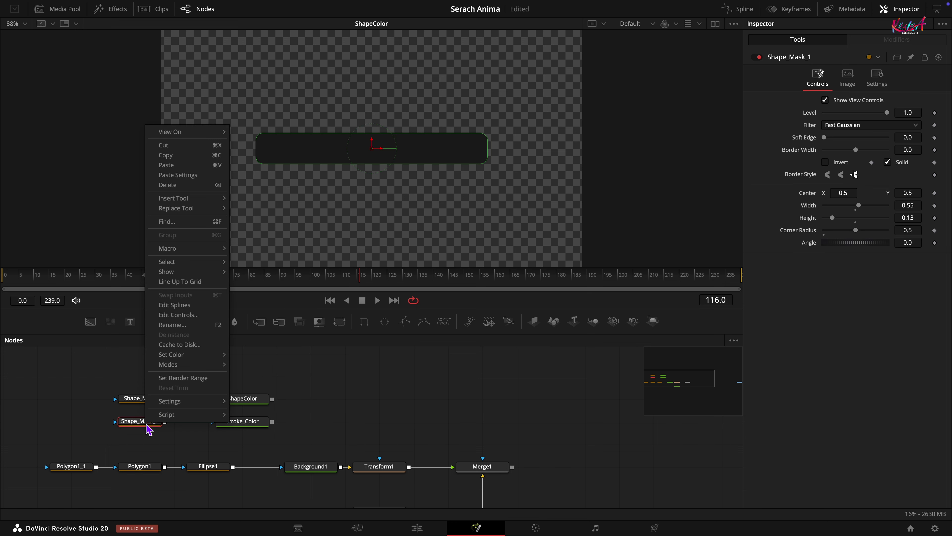
pyautogui.click(172, 324)
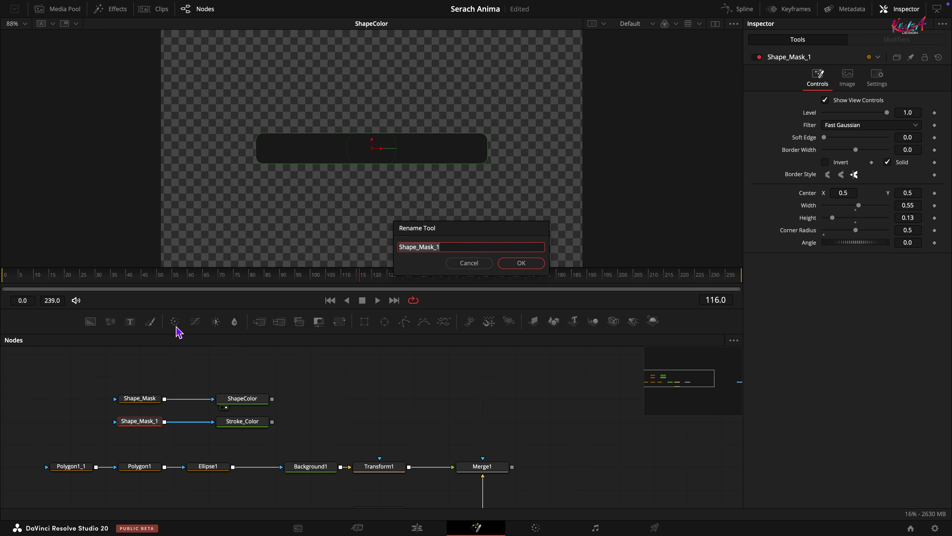
pyautogui.write('Stroke')
pyautogui.click(522, 267)
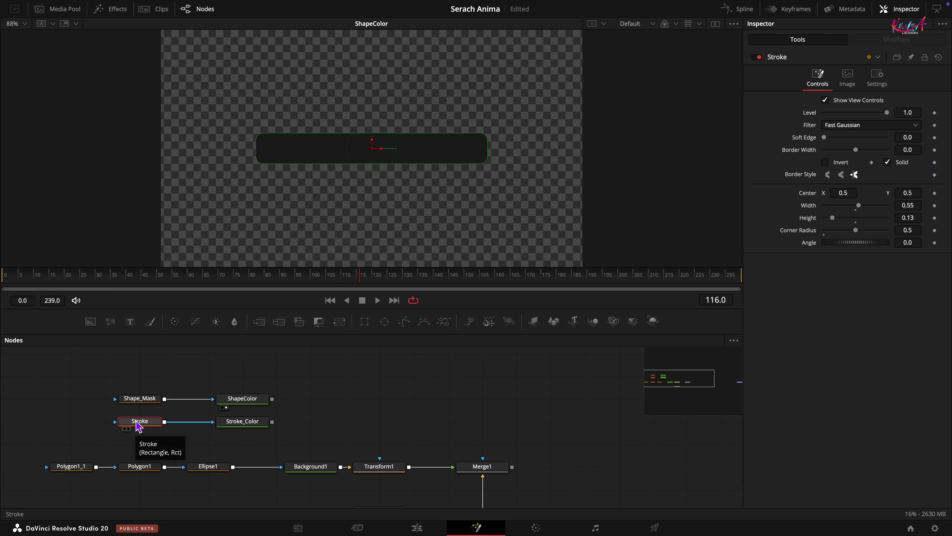
# Step: Enlarge the Stroke mask slightly by setting Width to 0.5525 and Height to 0.135
pyautogui.click(920, 206)
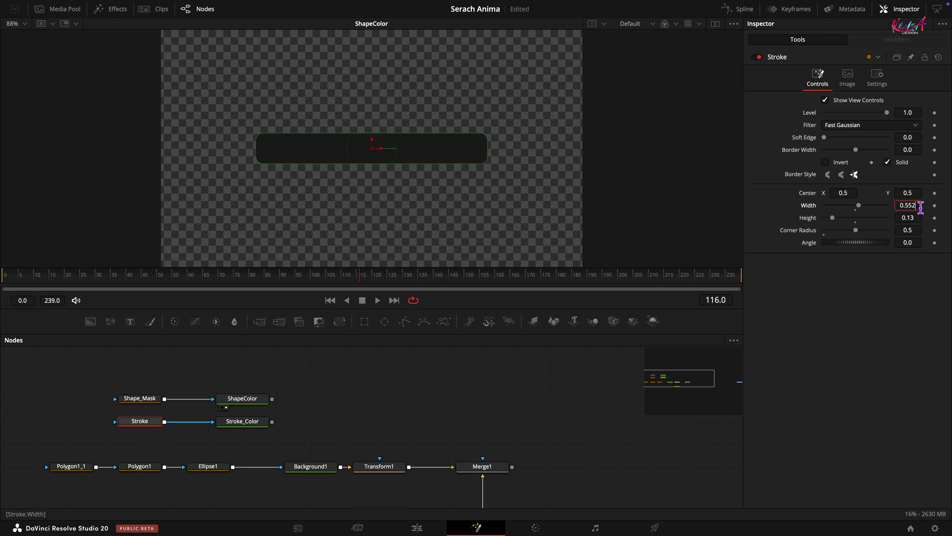
pyautogui.press('Tab')
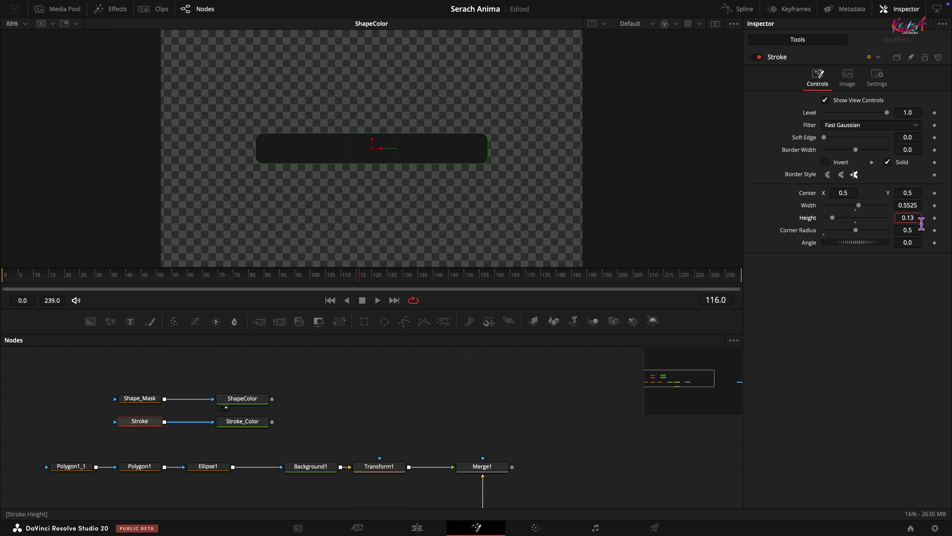
pyautogui.press('Tab')
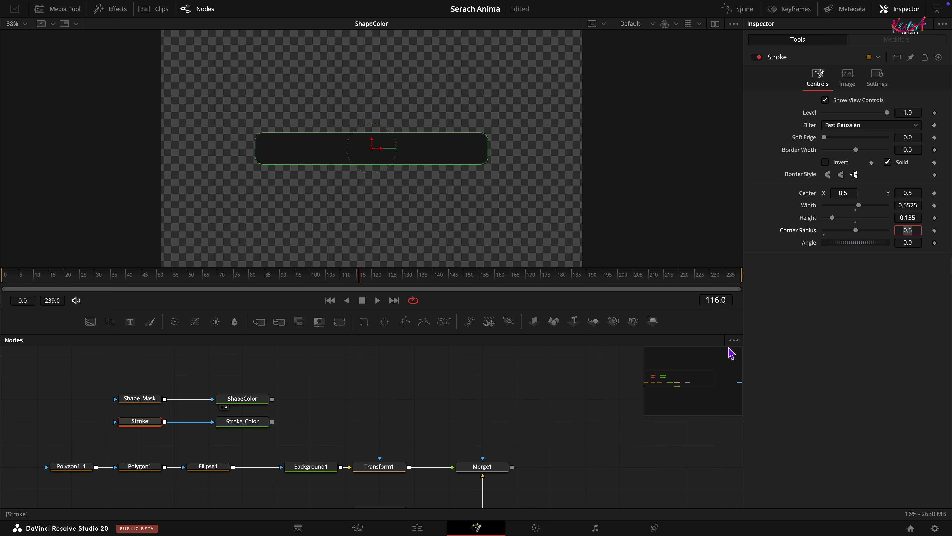
# Step: View Stroke_Color, set its type to Gradient, and run the linear gradient from the bar's upper edge at about 0.47, 0.59 to about 0.47, 0.42
pyautogui.moveTo(222, 433)
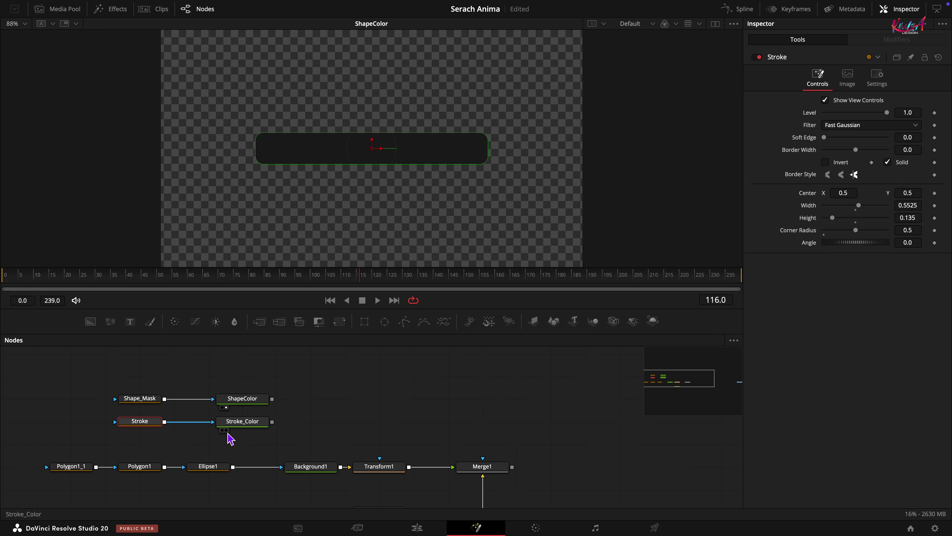
pyautogui.click(226, 431)
pyautogui.click(246, 423)
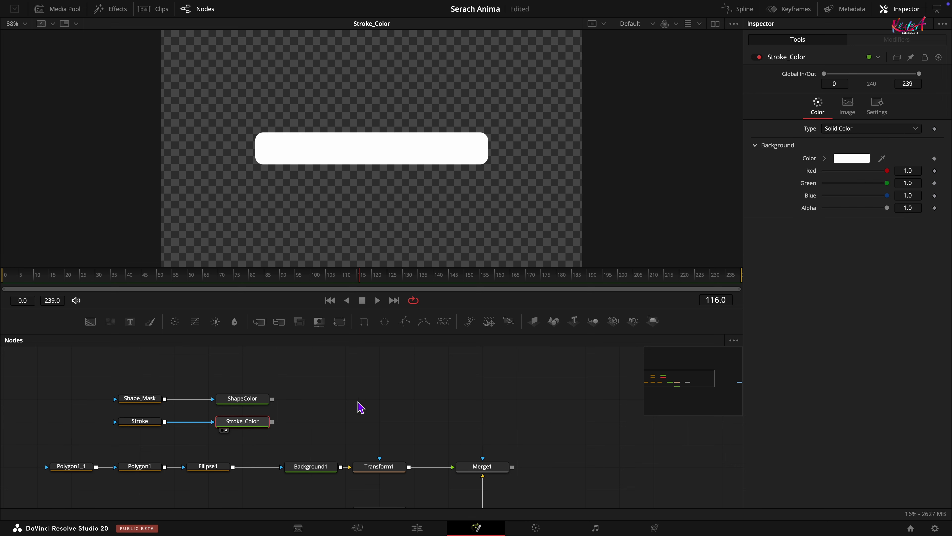
pyautogui.click(855, 130)
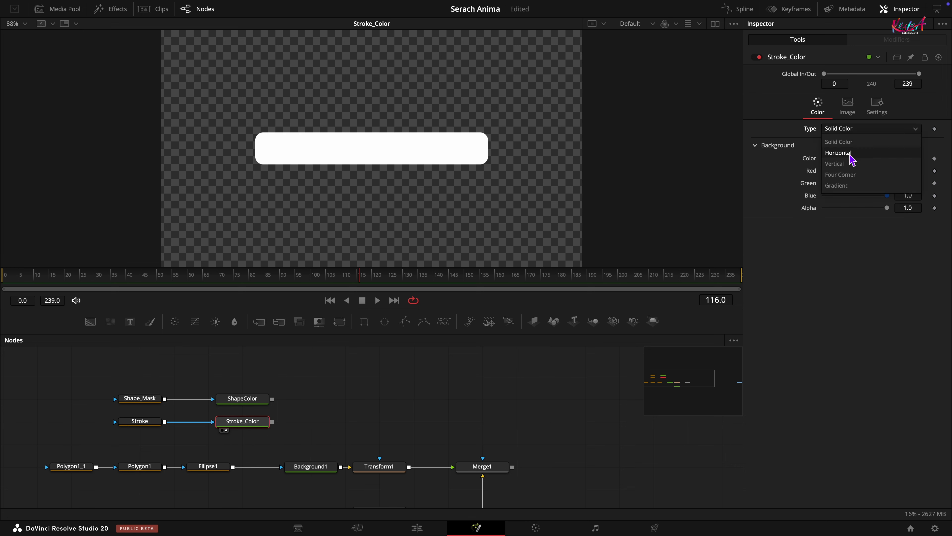
pyautogui.click(853, 187)
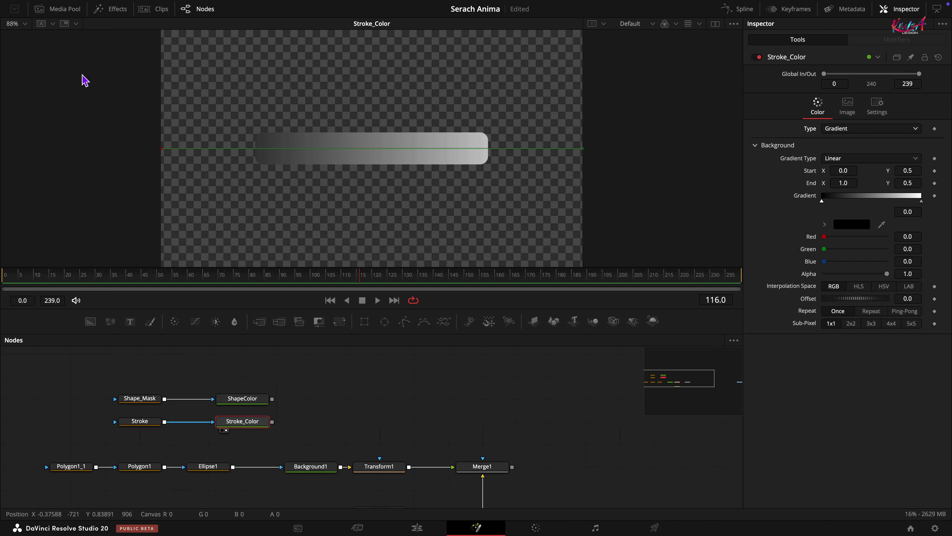
pyautogui.moveTo(163, 149); pyautogui.dragTo(357, 128)
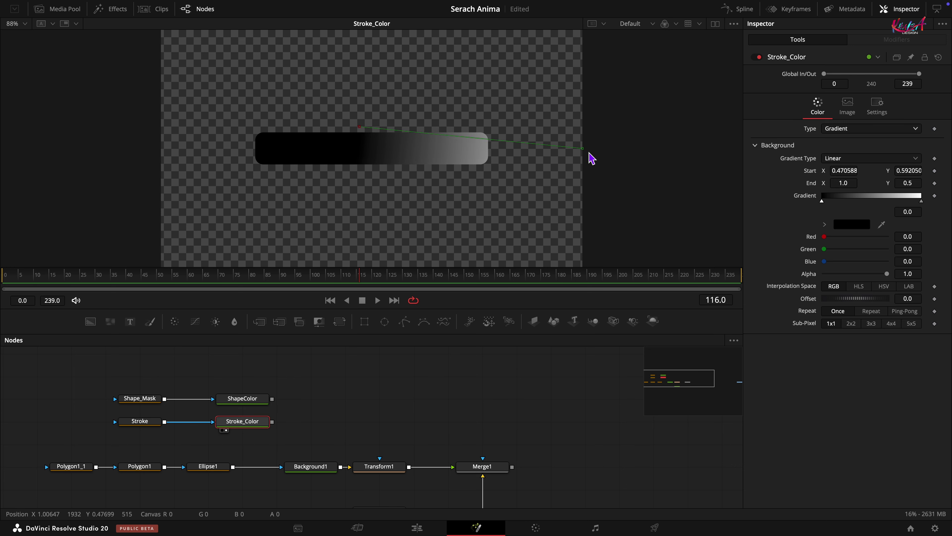
pyautogui.moveTo(583, 149); pyautogui.dragTo(362, 168)
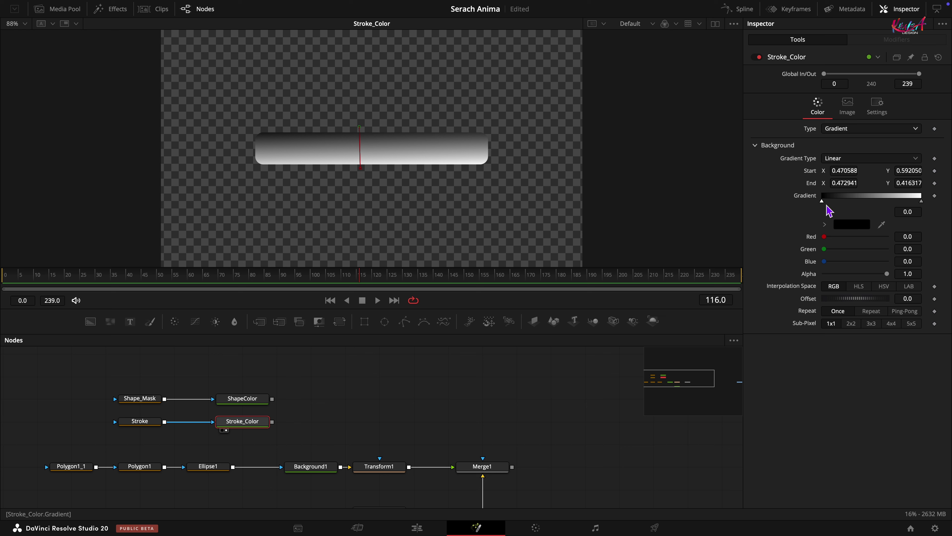
# Step: Set the Stroke_Color gradient's start color to Red 0.48, Green 0.4 and Blue 0.15
pyautogui.click(918, 236)
pyautogui.press('Tab')
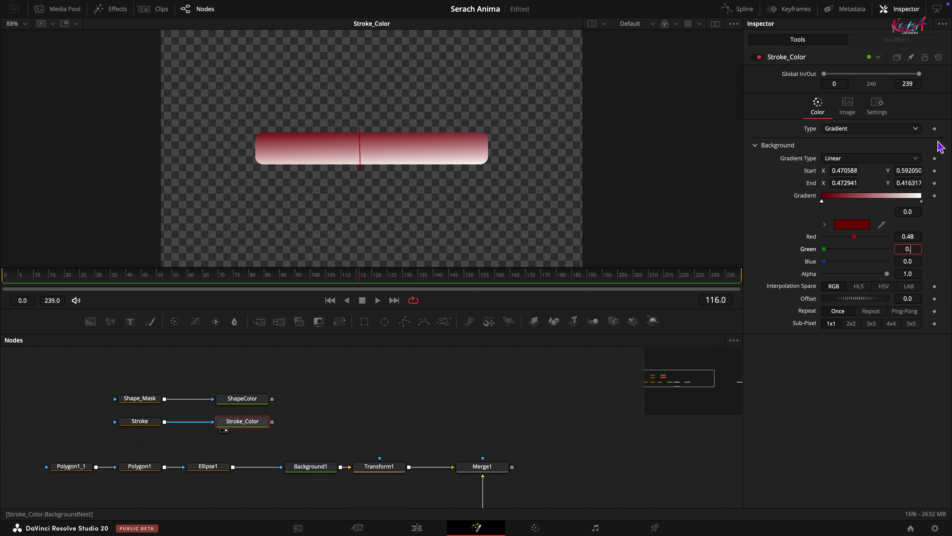
pyautogui.press('Tab')
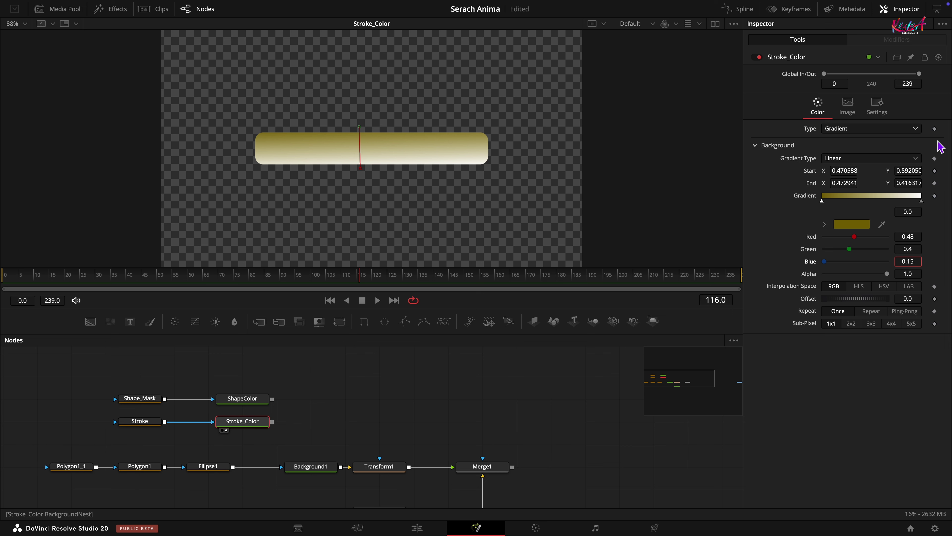
pyautogui.press('Tab')
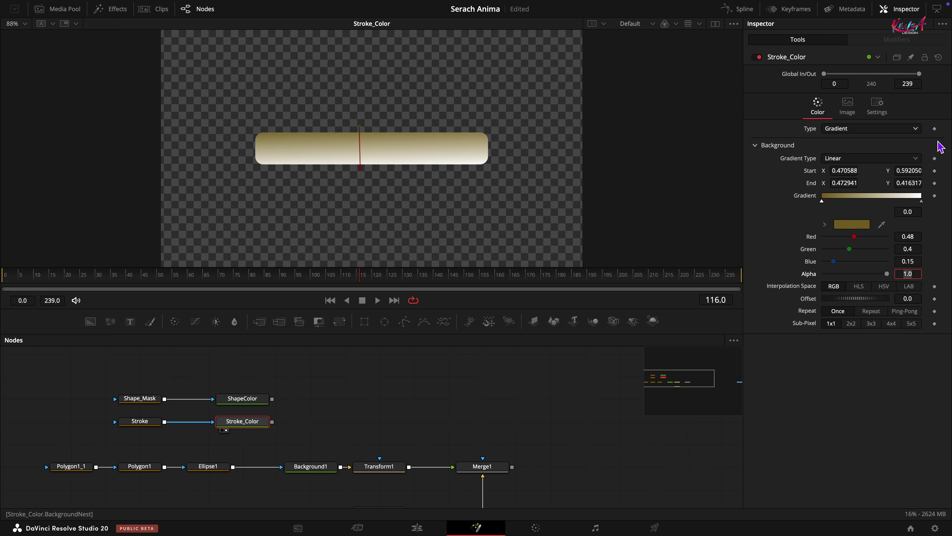
# Step: Set the Stroke_Color gradient's end color to Red 0.15, Green 0.2 and Blue 0.5
pyautogui.click(923, 205)
pyautogui.click(922, 202)
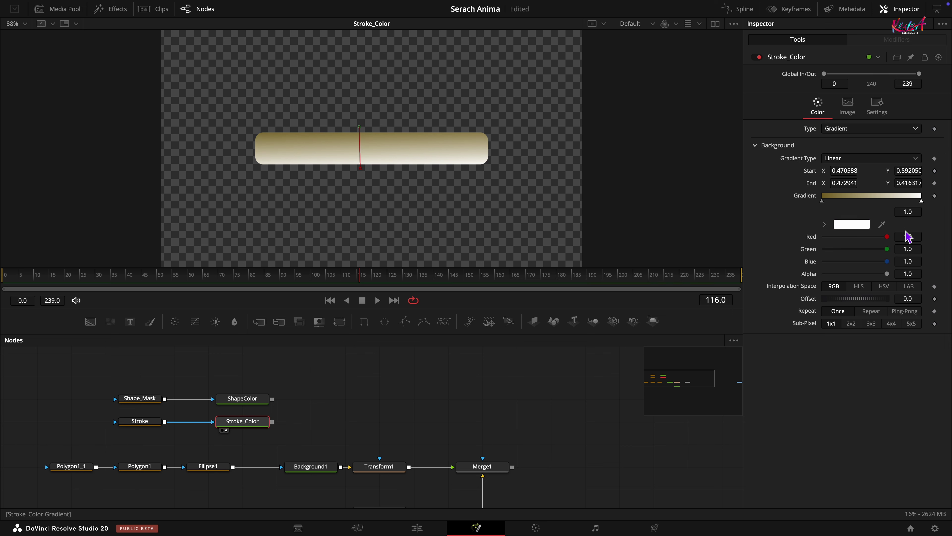
pyautogui.click(921, 240)
pyautogui.write('0.15')
pyautogui.press('Tab')
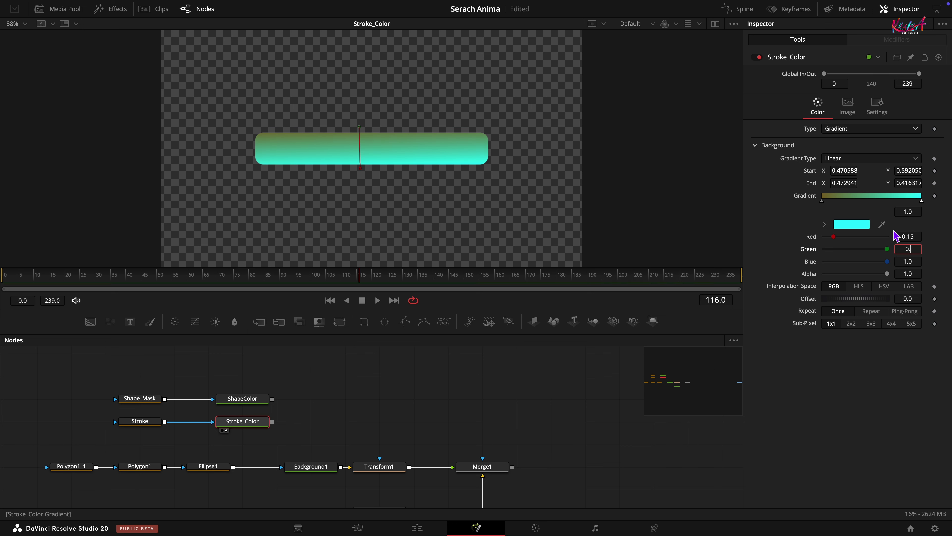
pyautogui.write('0.2')
pyautogui.press('Tab')
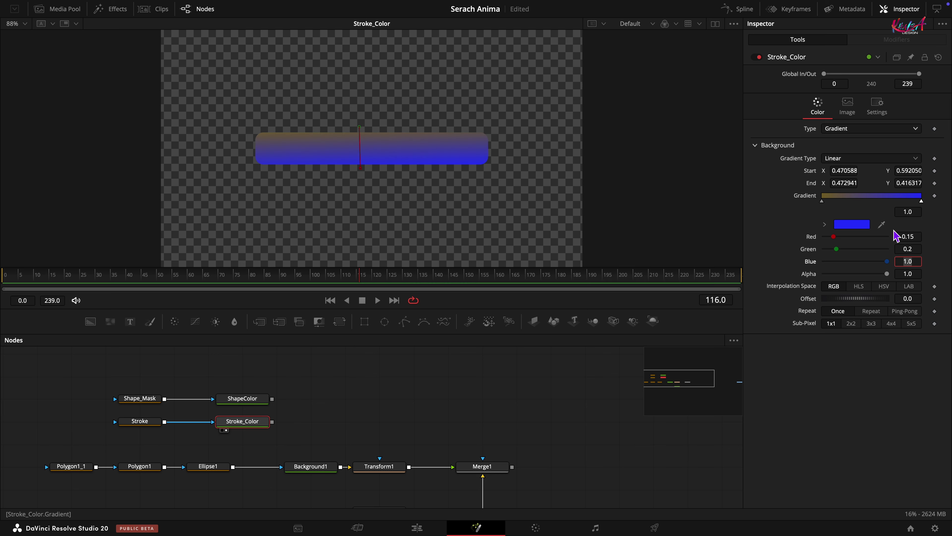
pyautogui.write('0.5')
pyautogui.press('Tab')
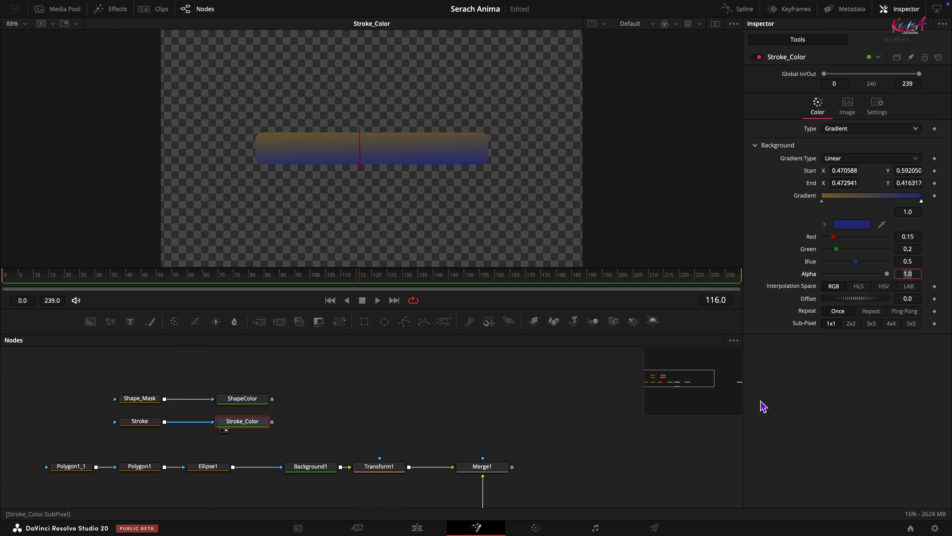
# Step: Add a Merge node above Merge1 with Merge1 as background and Stroke_Color as foreground, and view its result
pyautogui.click(487, 400)
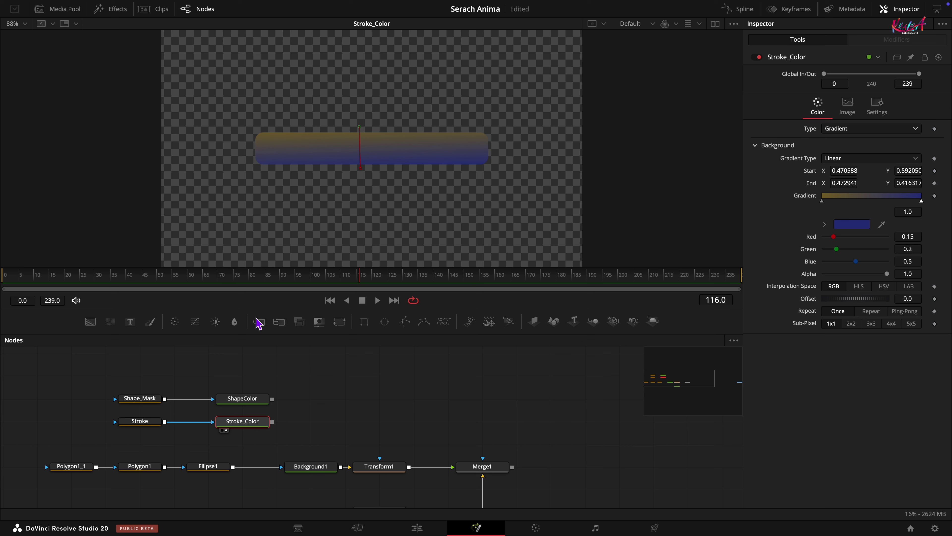
pyautogui.moveTo(259, 323); pyautogui.dragTo(487, 419)
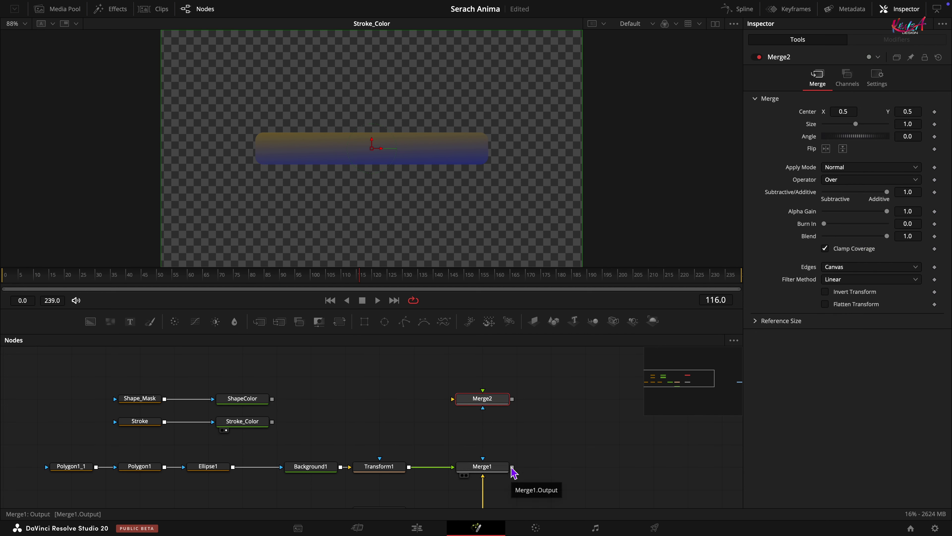
pyautogui.moveTo(511, 467); pyautogui.dragTo(489, 412)
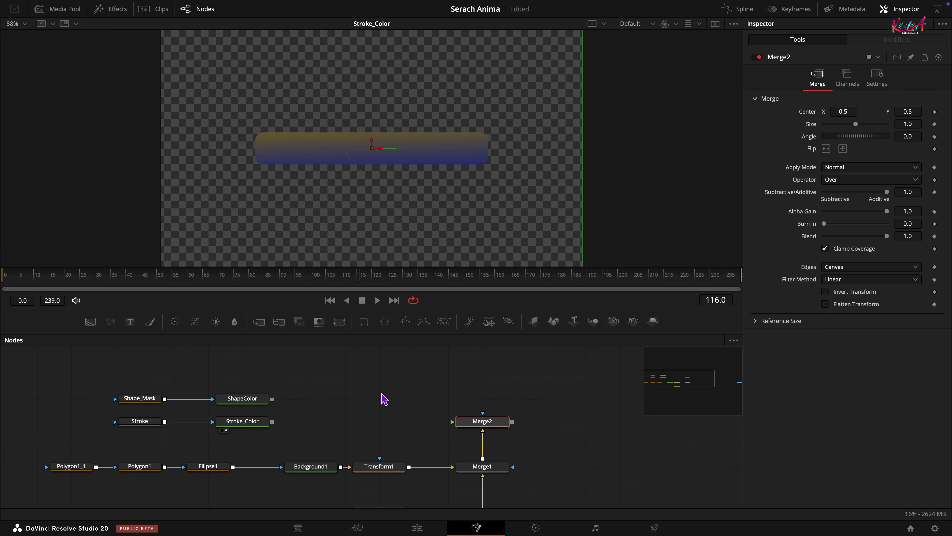
pyautogui.moveTo(272, 422); pyautogui.dragTo(467, 434)
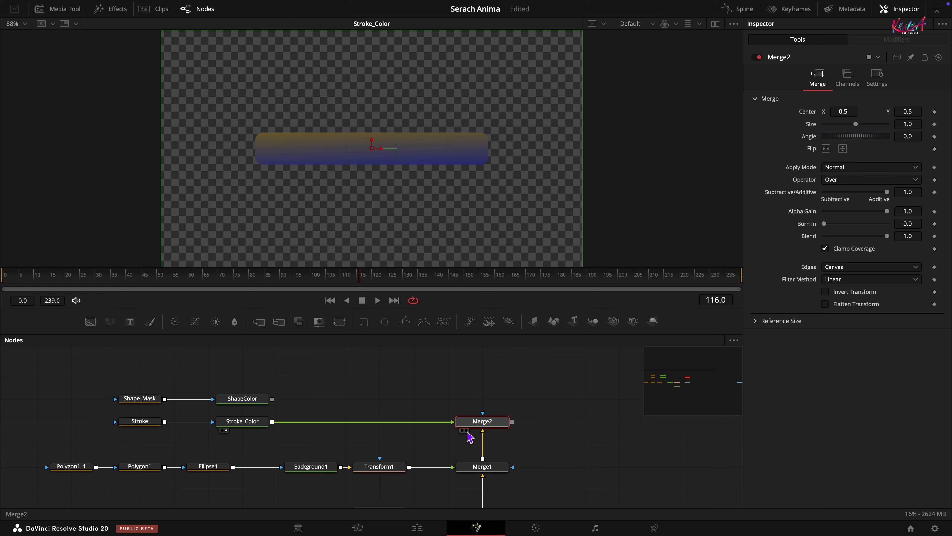
pyautogui.click(466, 431)
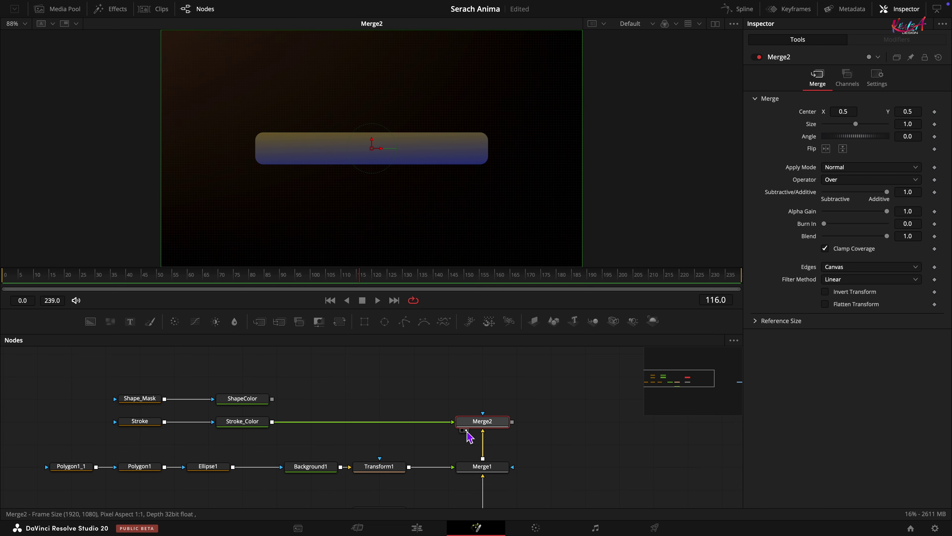
# Step: Add another Merge node over Merge2 with ShapeColor as its foreground, and view the combined bar and its stroke
pyautogui.click(476, 394)
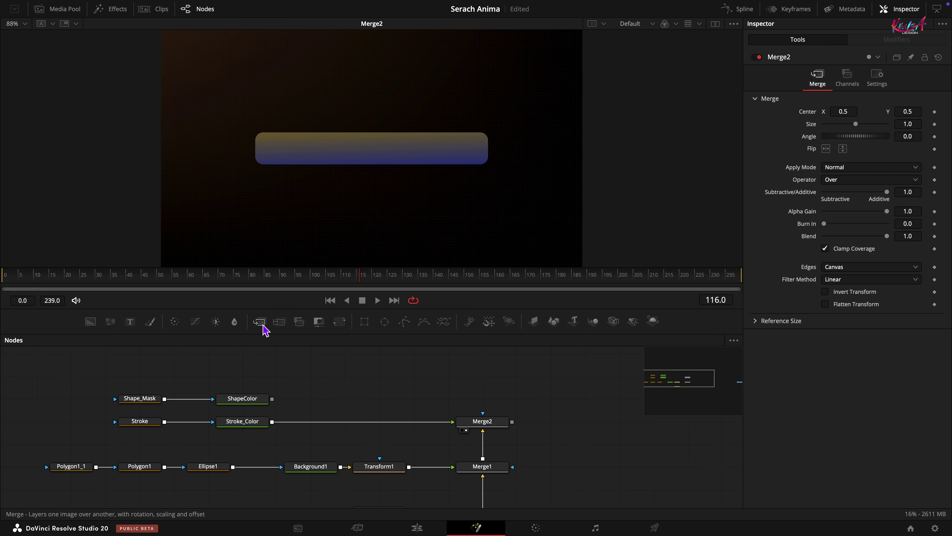
pyautogui.moveTo(260, 323); pyautogui.dragTo(480, 400)
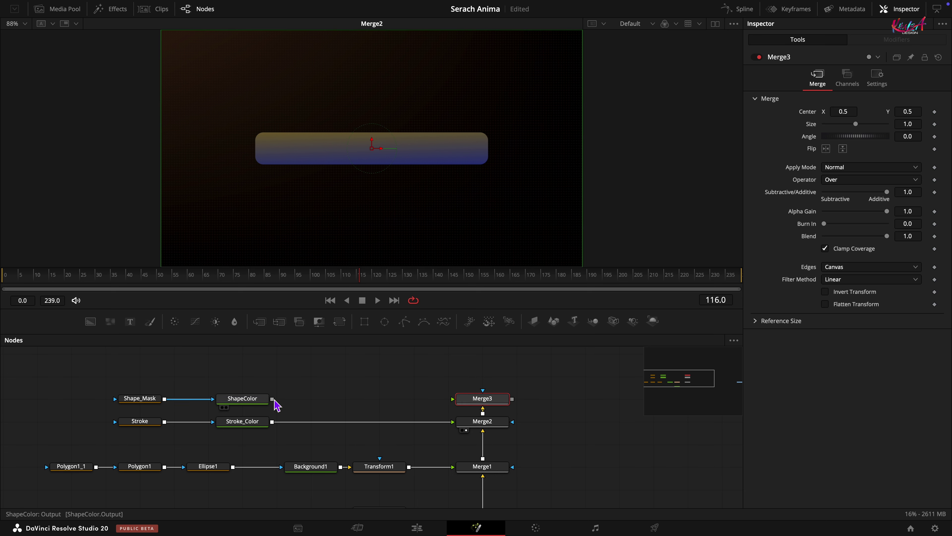
pyautogui.moveTo(272, 399); pyautogui.dragTo(473, 403)
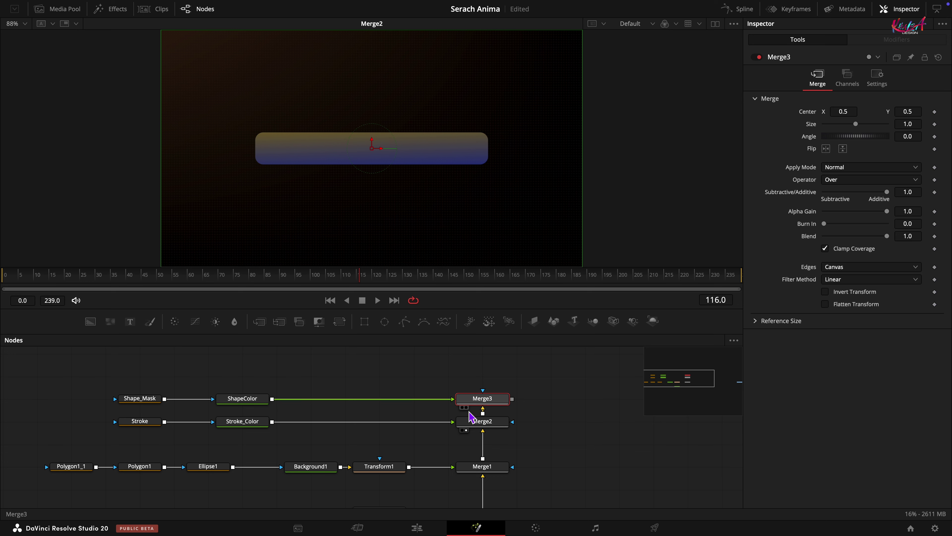
pyautogui.click(466, 408)
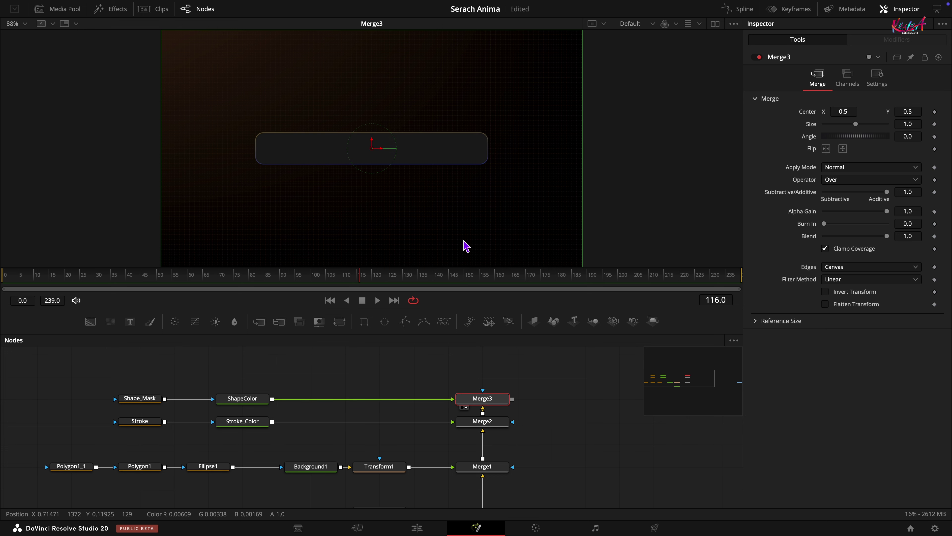
pyautogui.scroll(6, 453, 240)
pyautogui.moveTo(495, 126); pyautogui.dragTo(584, 401)
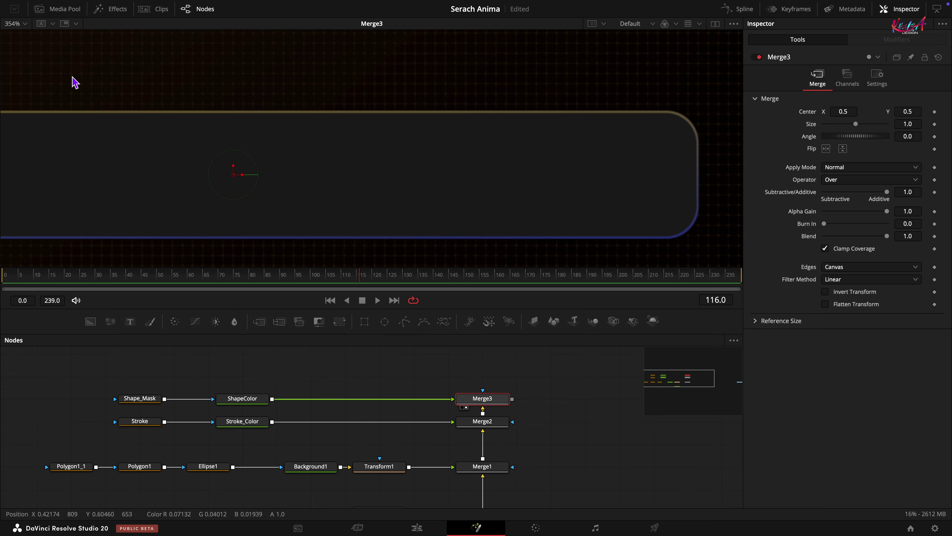
pyautogui.click(24, 25)
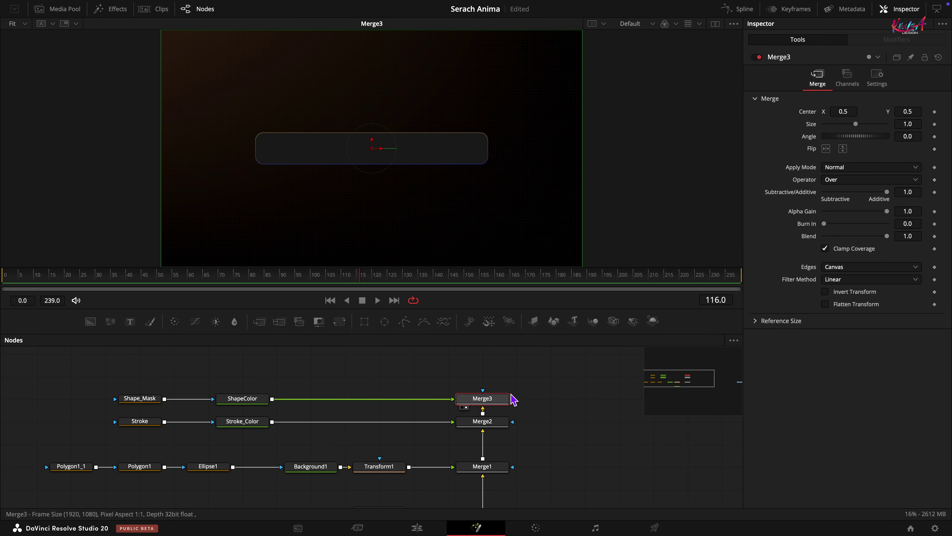
# Step: Add a Glow node between Stroke_Color and Merge2, spacing it farther from Stroke_Color
pyautogui.moveTo(574, 414); pyautogui.dragTo(569, 454)
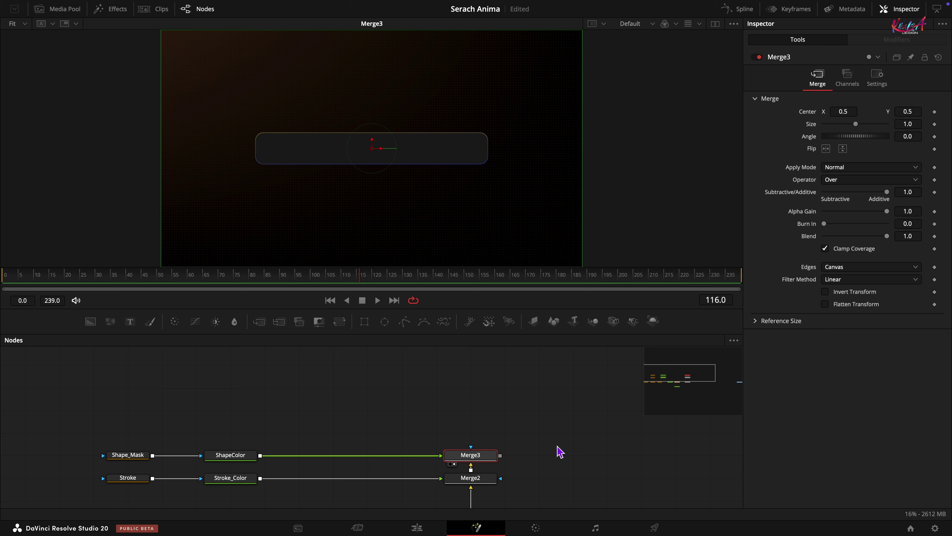
pyautogui.moveTo(547, 430); pyautogui.dragTo(574, 379)
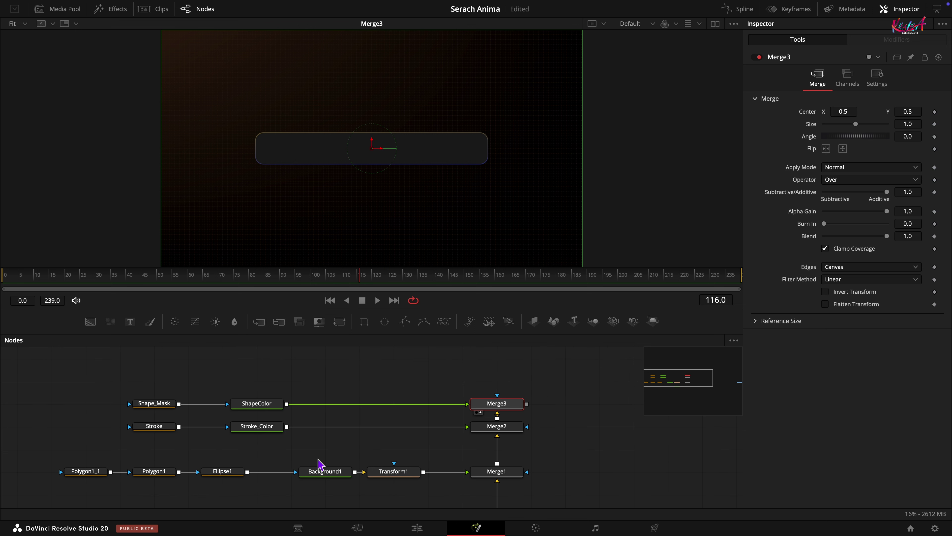
pyautogui.click(251, 428)
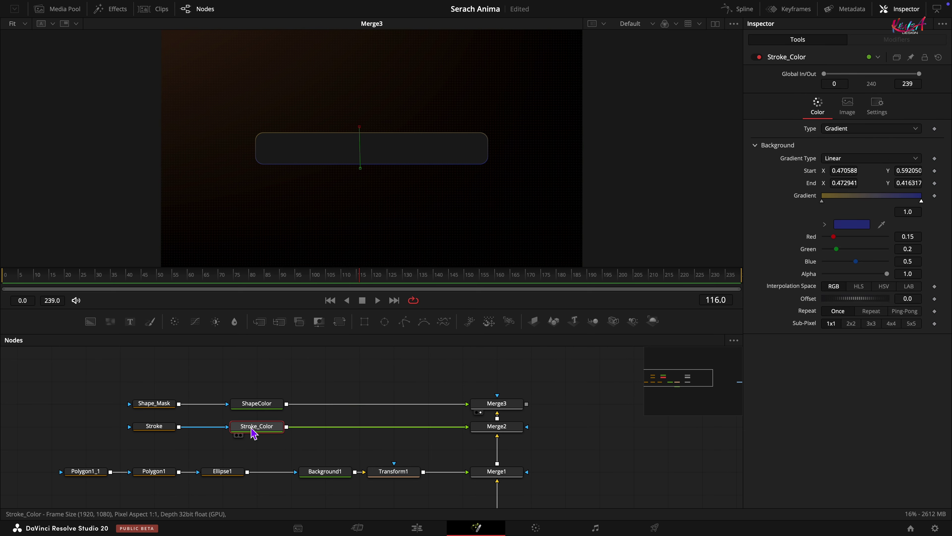
pyautogui.hotkey('shift', 'space')
pyautogui.write('glow')
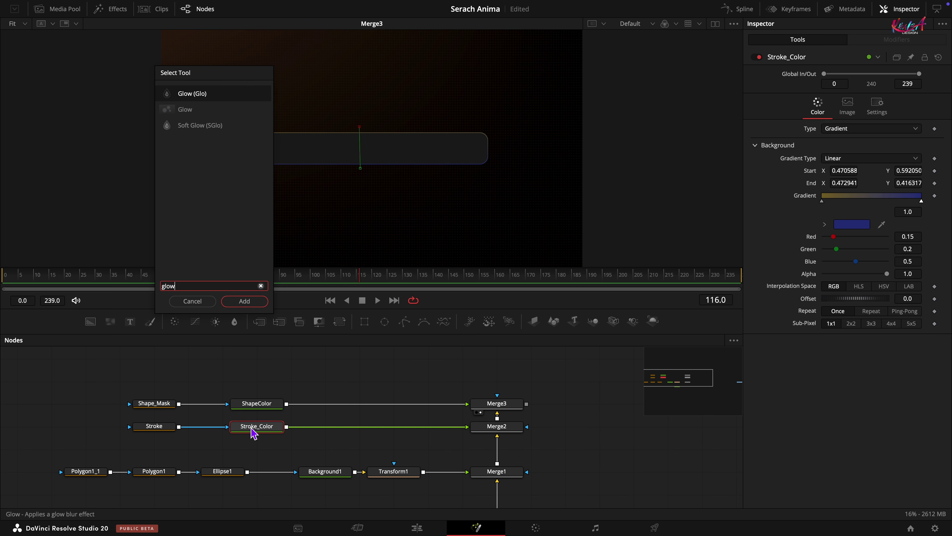
pyautogui.click(243, 302)
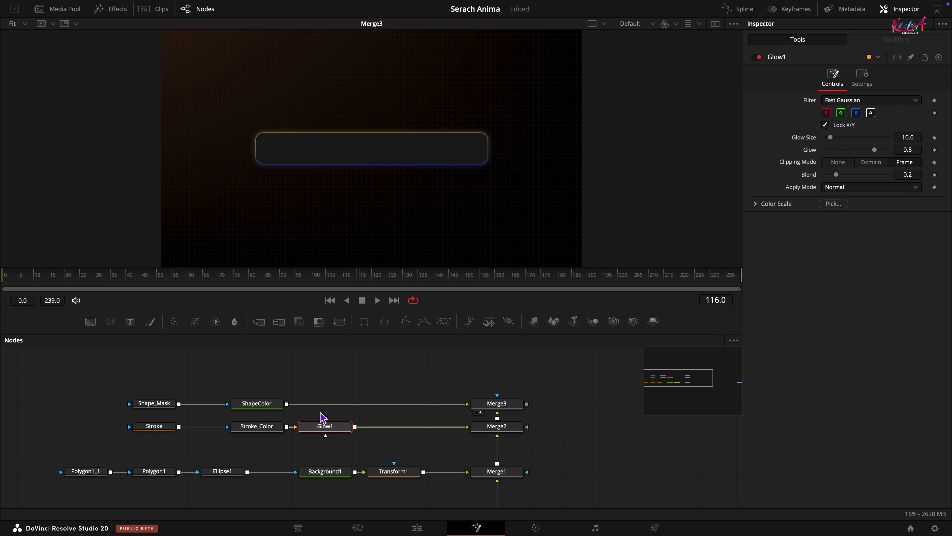
pyautogui.moveTo(325, 430); pyautogui.dragTo(373, 442)
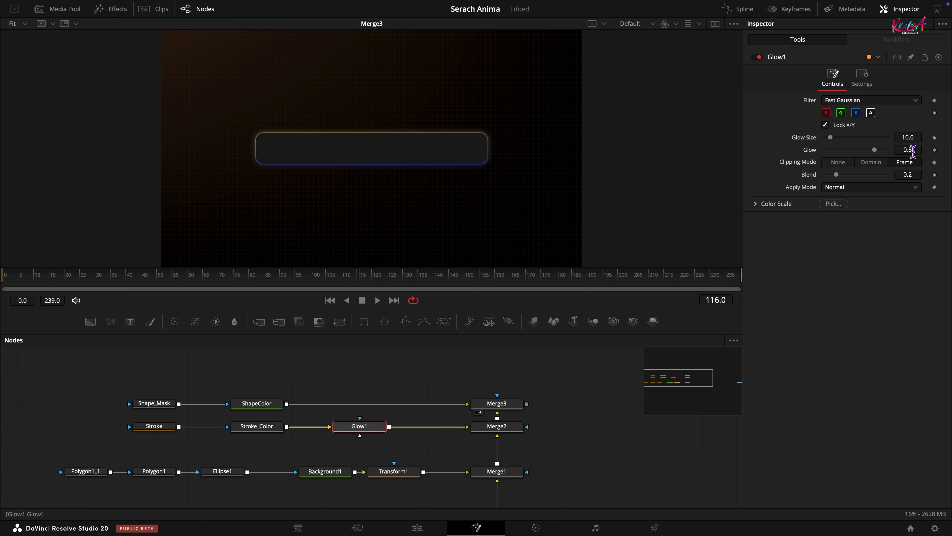
# Step: Set the Glow1 node's glow strength to 0.9
pyautogui.click(918, 150)
pyautogui.press('Tab')
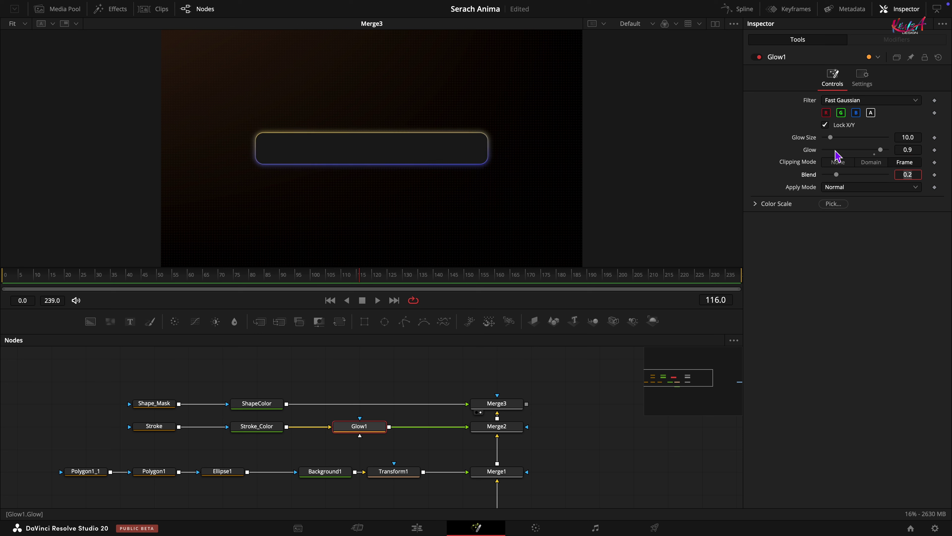
pyautogui.press('Return')
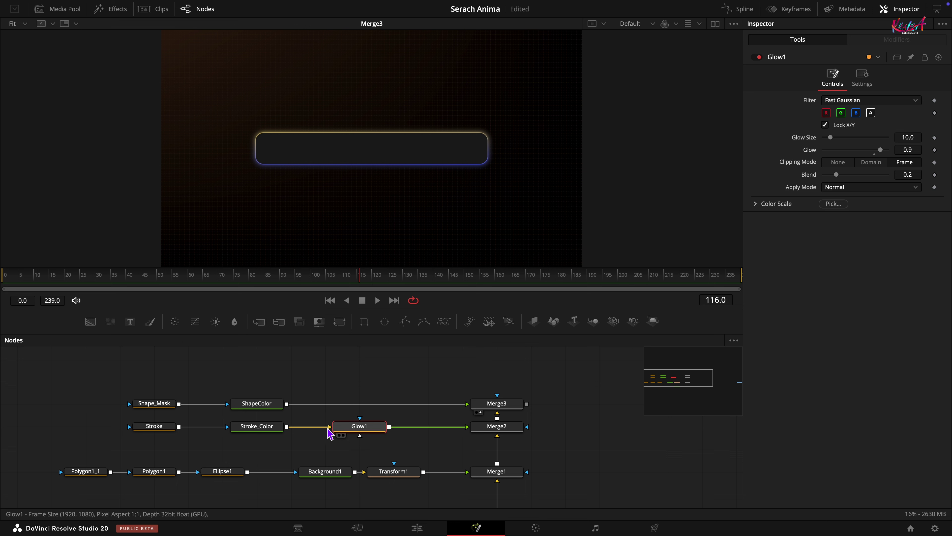
# Step: Move the shape and stroke node rows up together with Merge2 and Merge3, leaving room above the grid's node row
pyautogui.moveTo(133, 376); pyautogui.dragTo(386, 477)
pyautogui.moveTo(352, 424); pyautogui.dragTo(354, 405)
pyautogui.moveTo(448, 385); pyautogui.dragTo(507, 409)
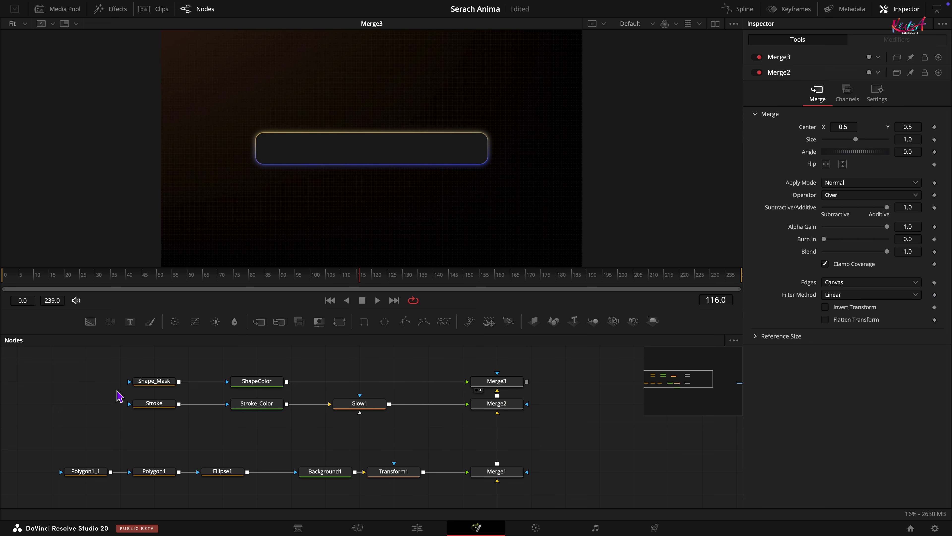
# Step: Duplicate the Stroke mask node and place the copy directly below Glow1
pyautogui.click(157, 409)
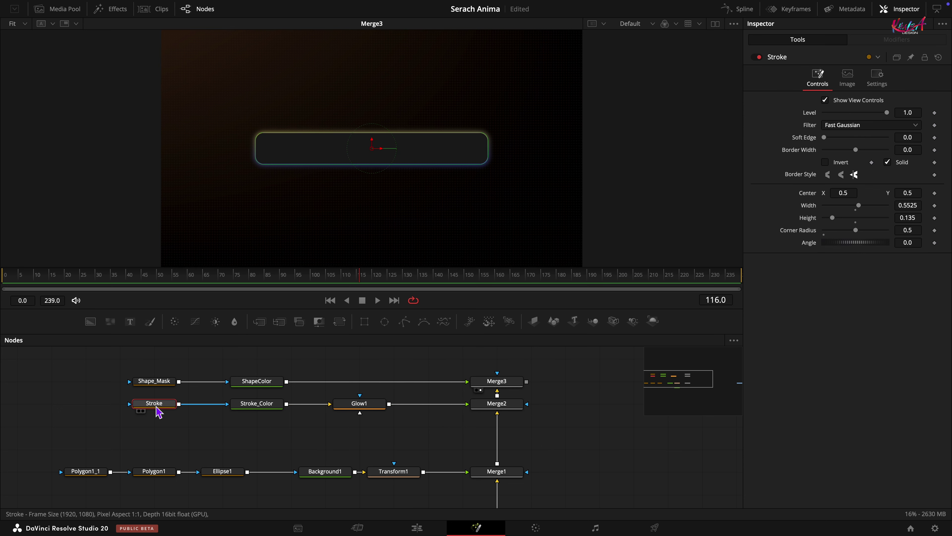
pyautogui.rightClick(156, 410)
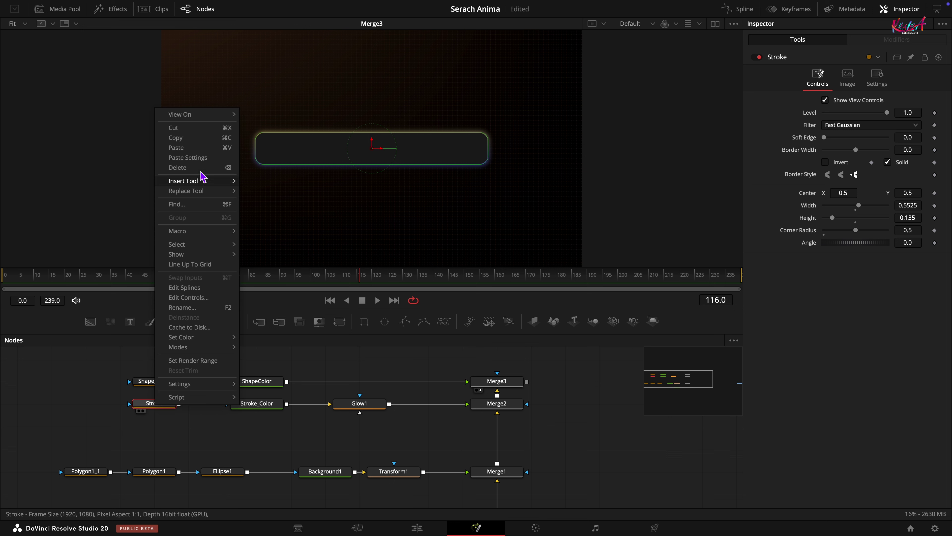
pyautogui.click(197, 140)
pyautogui.click(341, 439)
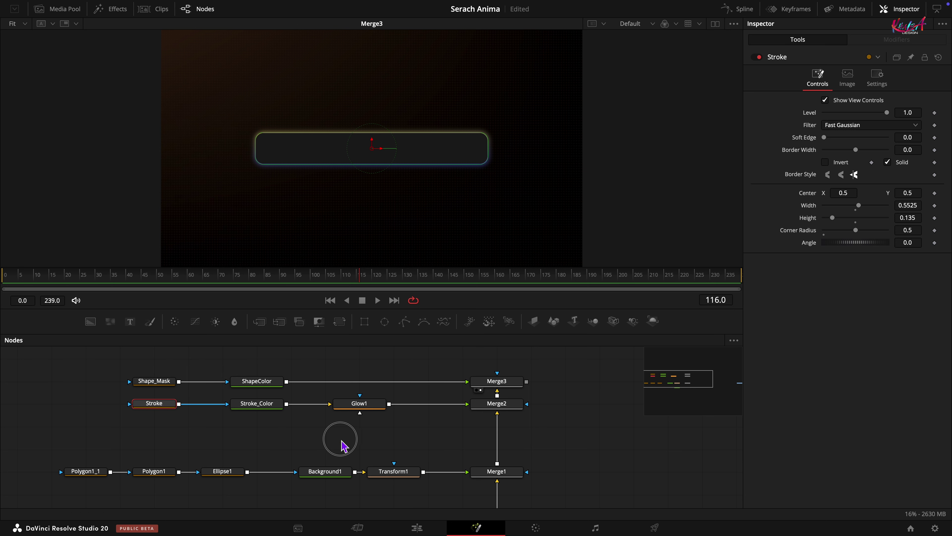
pyautogui.rightClick(345, 444)
pyautogui.click(357, 422)
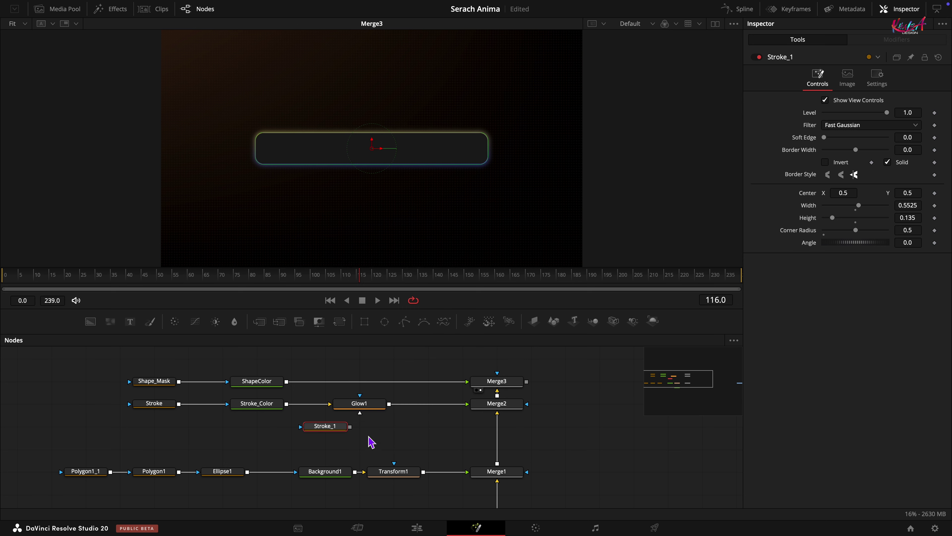
pyautogui.moveTo(327, 427); pyautogui.dragTo(356, 438)
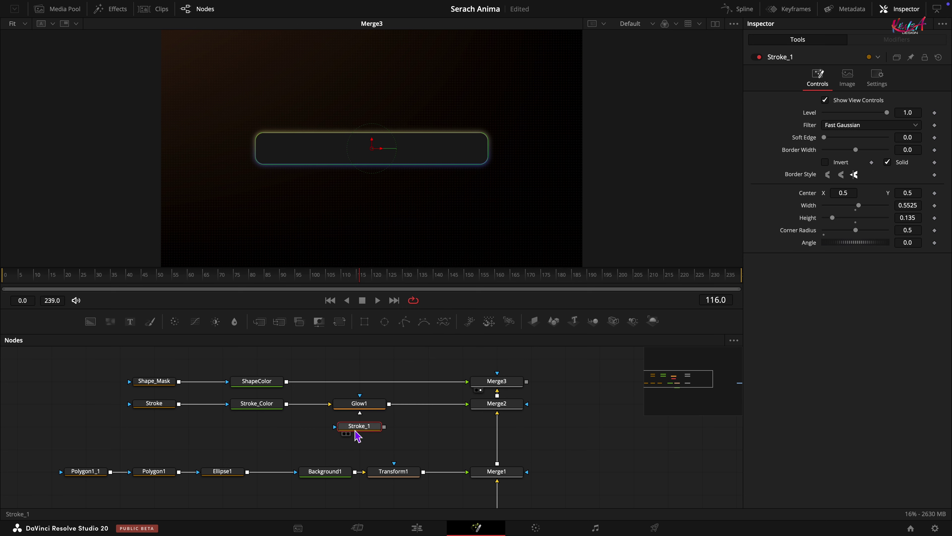
# Step: Rename the copied stroke mask as Glow_Mask and connect it to Glow1 as its effect mask
pyautogui.rightClick(356, 439)
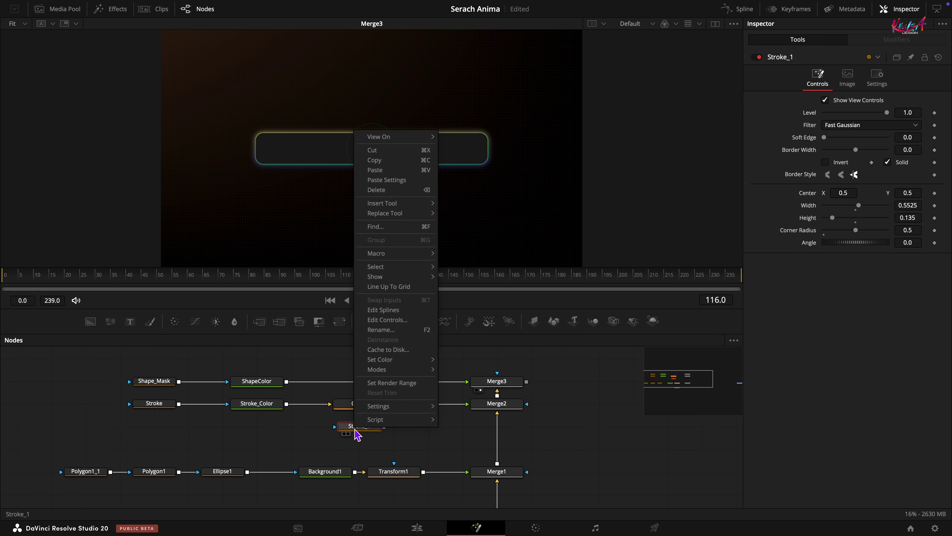
pyautogui.click(388, 330)
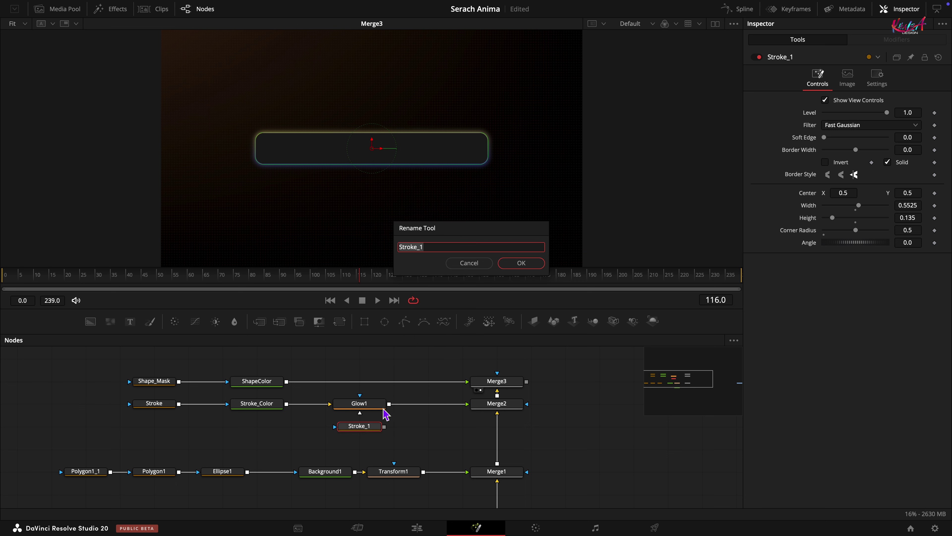
pyautogui.write('Glow_Mask')
pyautogui.click(532, 263)
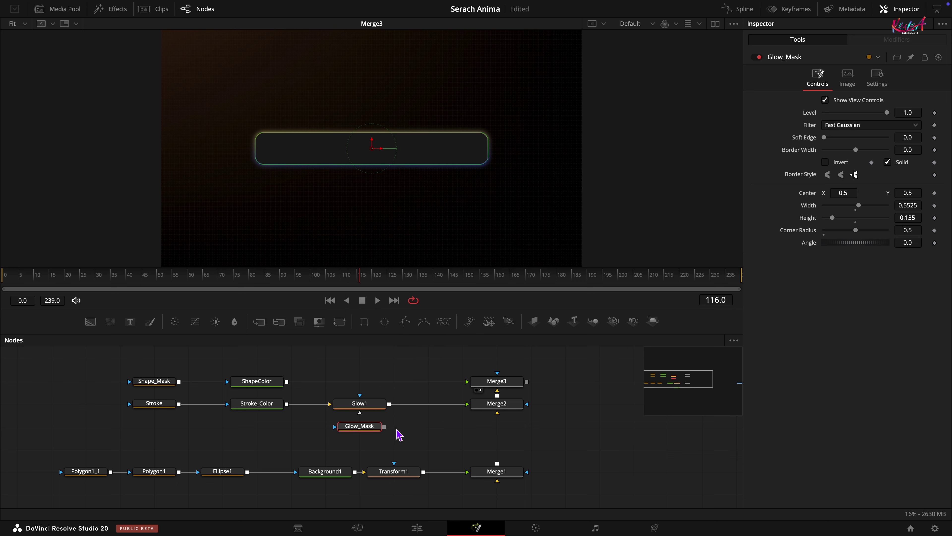
pyautogui.moveTo(384, 427); pyautogui.dragTo(369, 405)
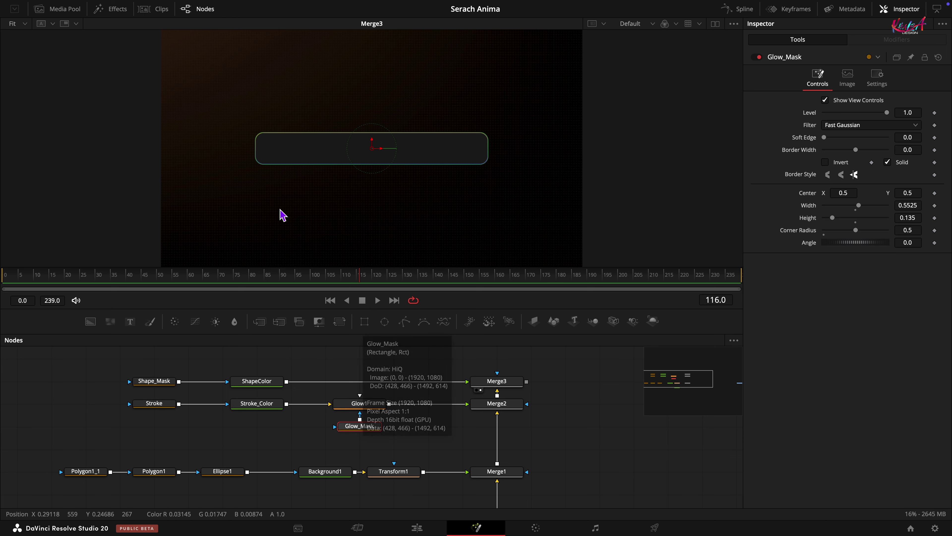
# Step: Compare the bar's outline up close with Glow_Mask disabled and enabled, and fit the whole frame in the viewer again
pyautogui.scroll(5, 341, 202)
pyautogui.moveTo(366, 150); pyautogui.dragTo(365, 223)
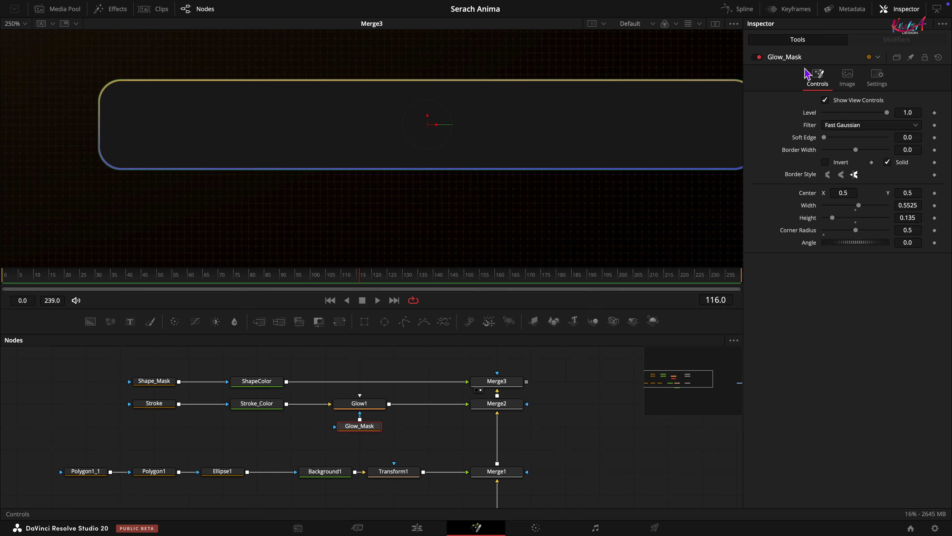
pyautogui.click(760, 58)
pyautogui.click(760, 58)
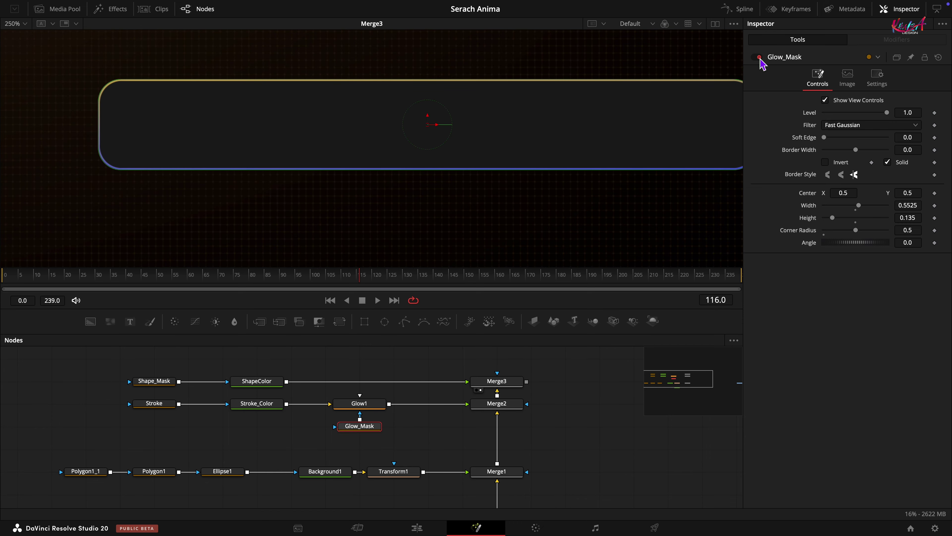
pyautogui.click(24, 24)
pyautogui.click(23, 40)
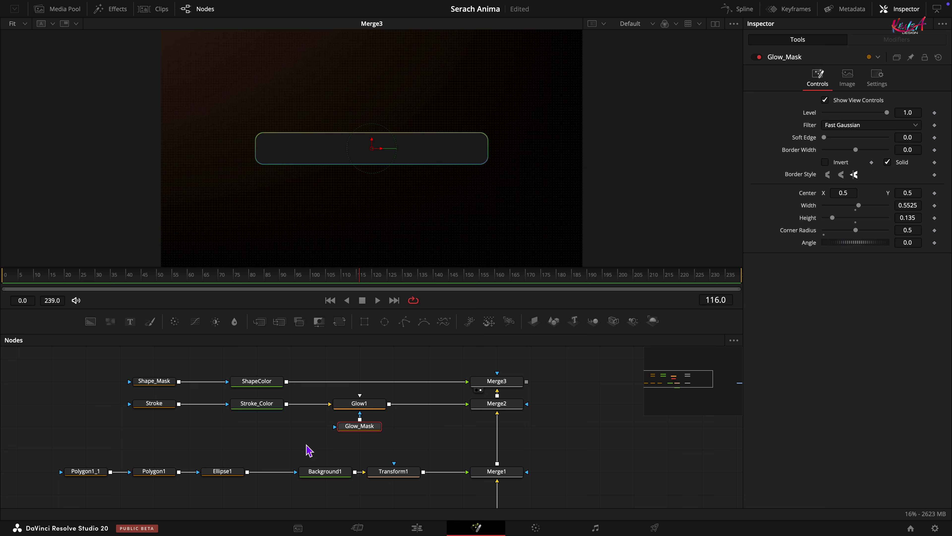
# Step: Add a Rectangle mask feeding into Glow_Mask and rename it Glow_Animtaion
pyautogui.click(313, 450)
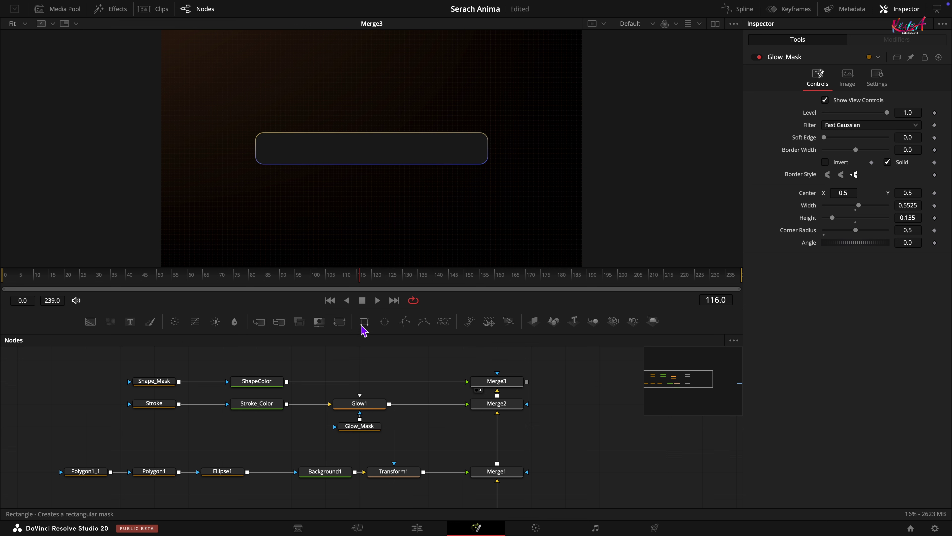
pyautogui.moveTo(363, 323); pyautogui.dragTo(344, 433)
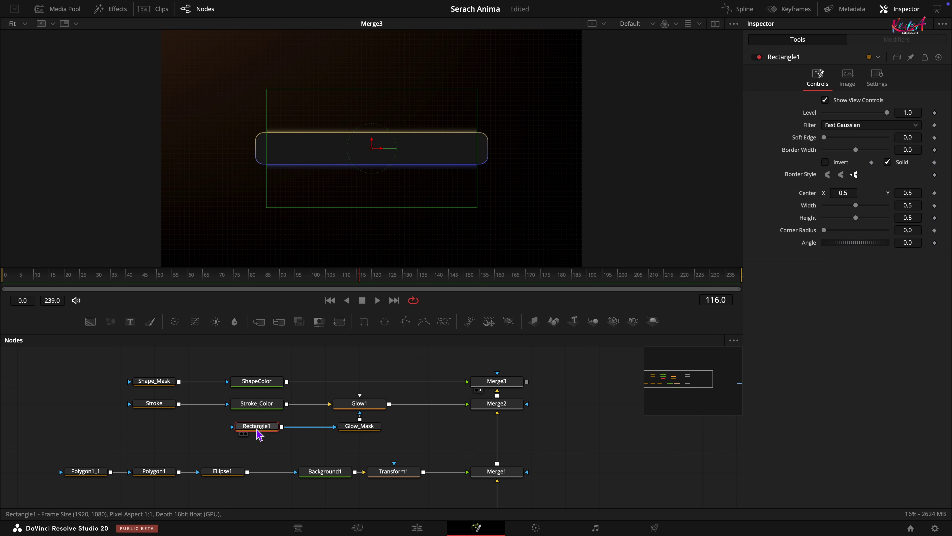
pyautogui.rightClick(245, 428)
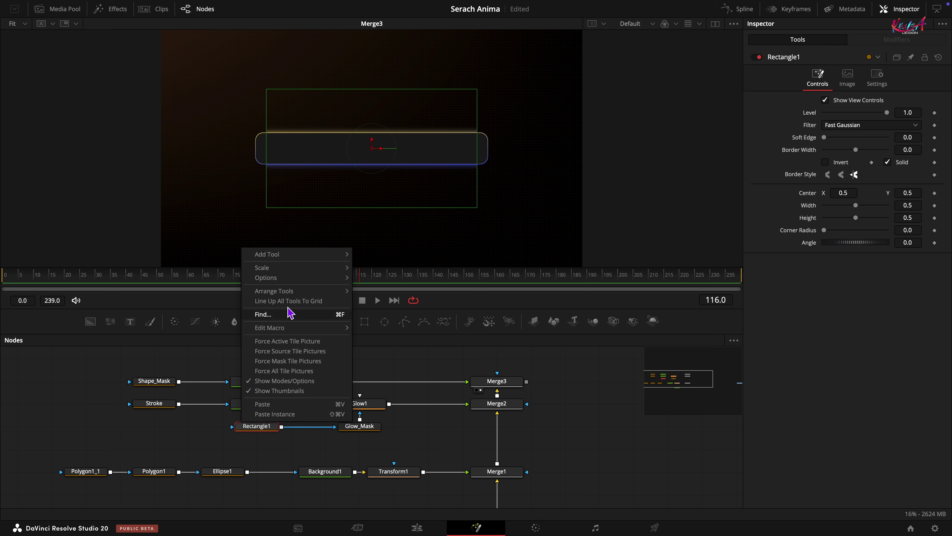
pyautogui.click(213, 433)
pyautogui.rightClick(249, 427)
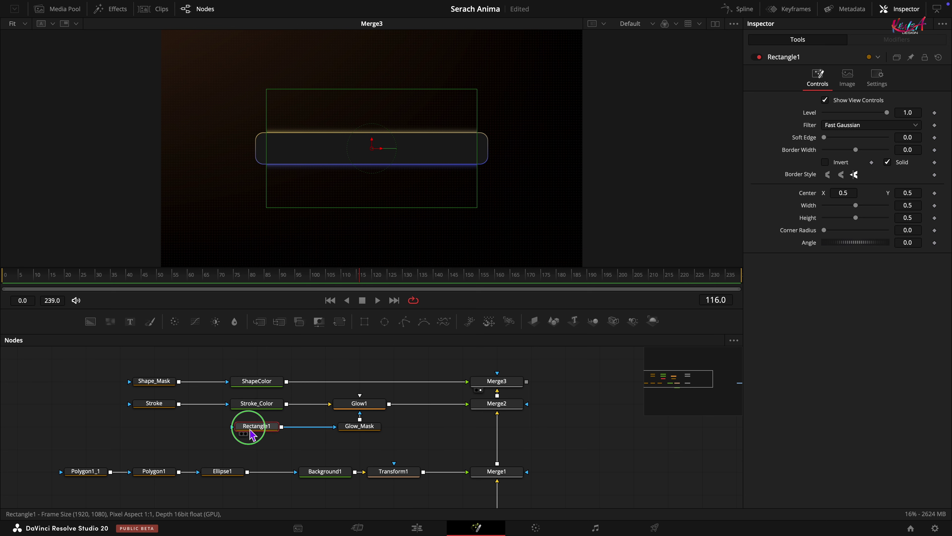
pyautogui.click(281, 330)
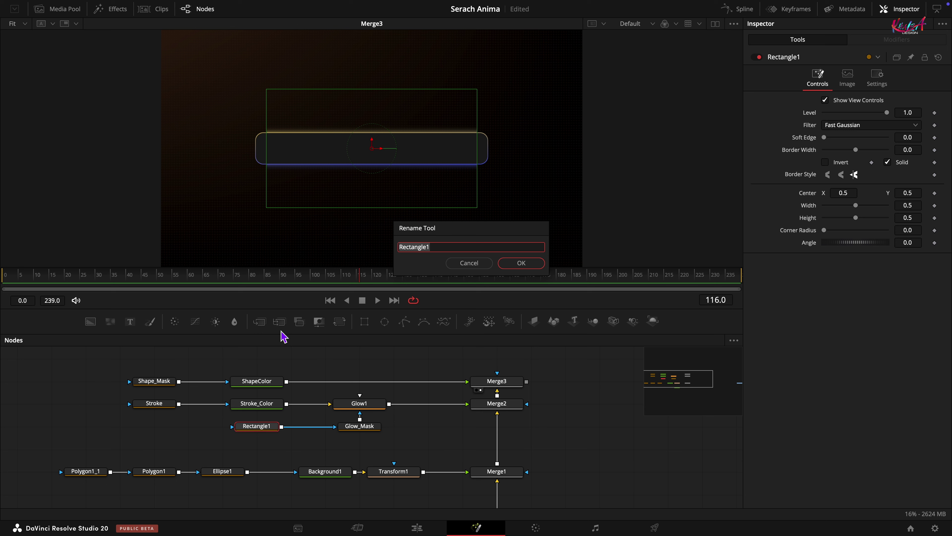
pyautogui.write('Glow_Animtaion')
pyautogui.click(517, 263)
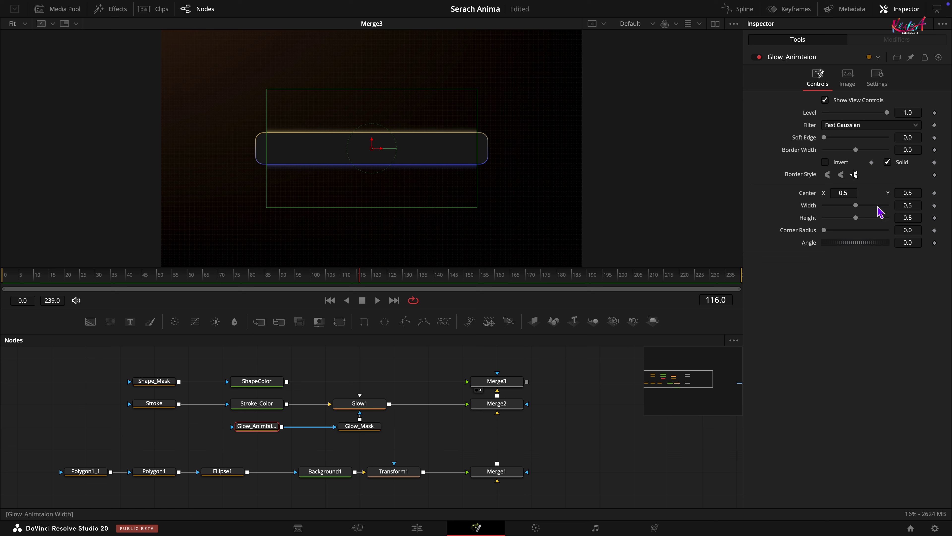
# Step: Set the Glow_Animtaion rectangle's width to 0.13 and height to 0.83
pyautogui.click(919, 210)
pyautogui.press('Tab')
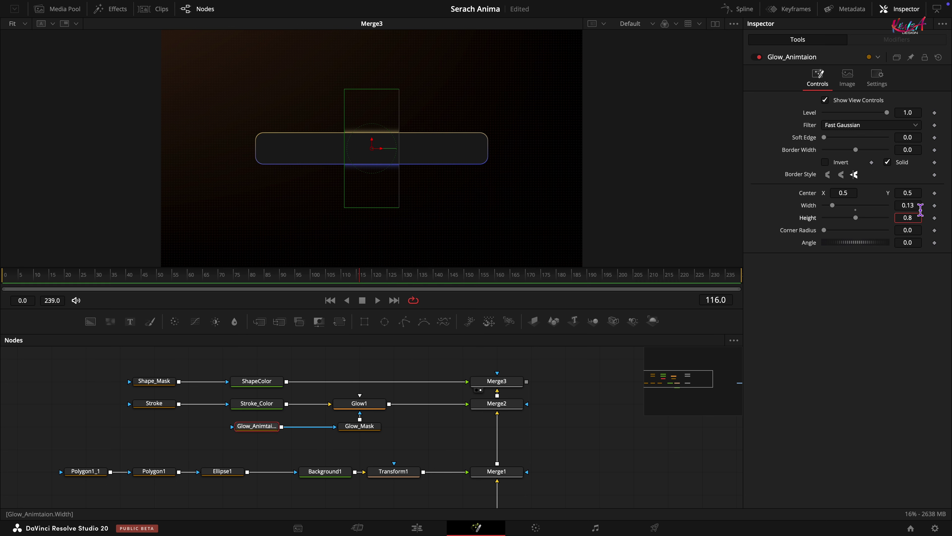
pyautogui.write('0.83')
pyautogui.press('Tab')
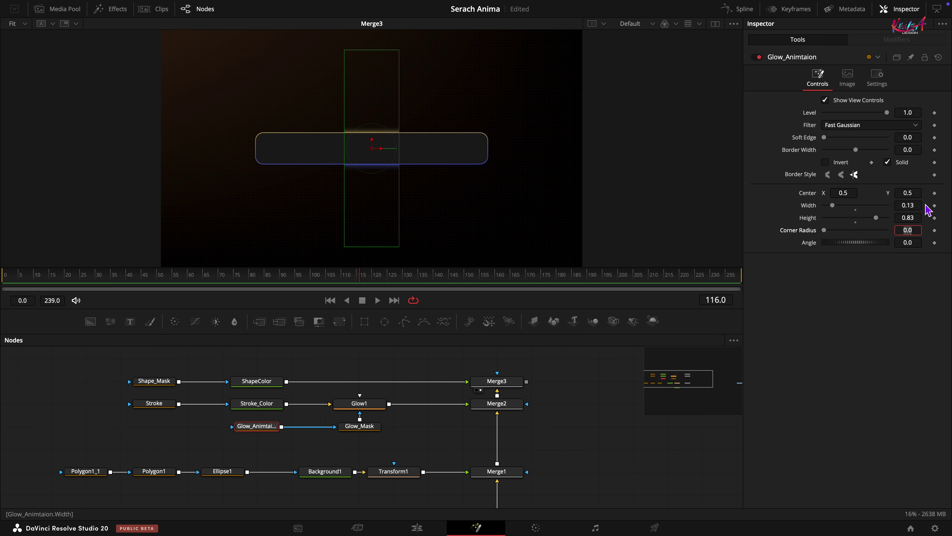
# Step: Rotate the Glow_Animtaion rectangle to an angle of 60 and set its soft edge to 0.06
pyautogui.click(922, 246)
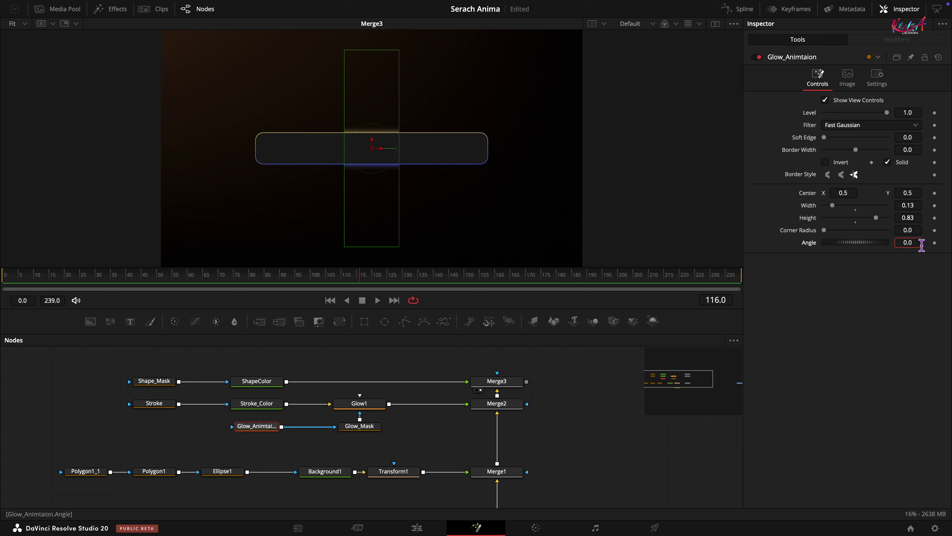
pyautogui.doubleClick(922, 245)
pyautogui.write('60')
pyautogui.press('Tab')
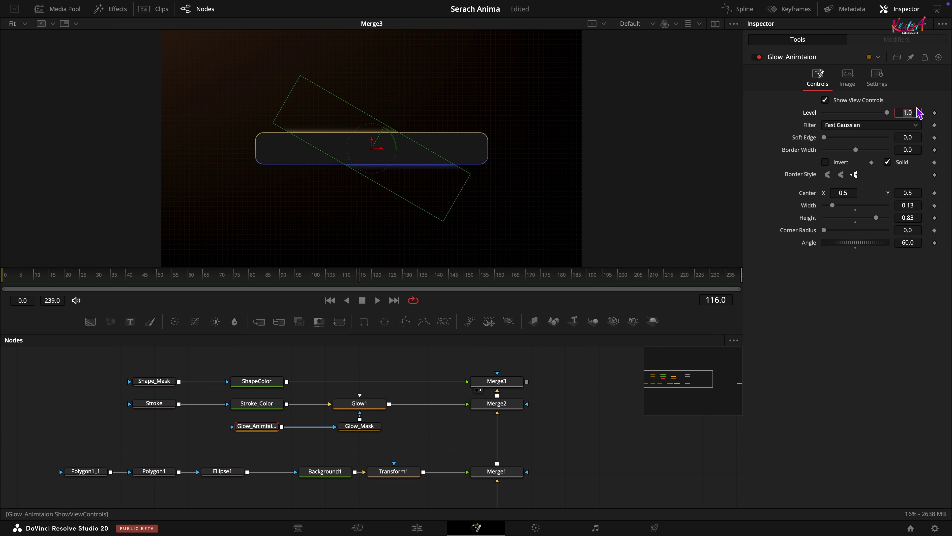
pyautogui.click(920, 141)
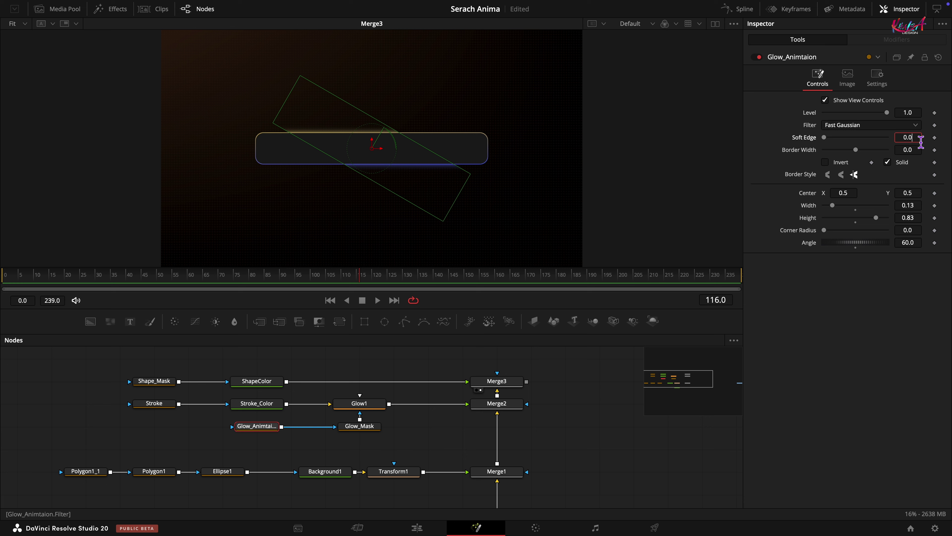
pyautogui.press('Tab')
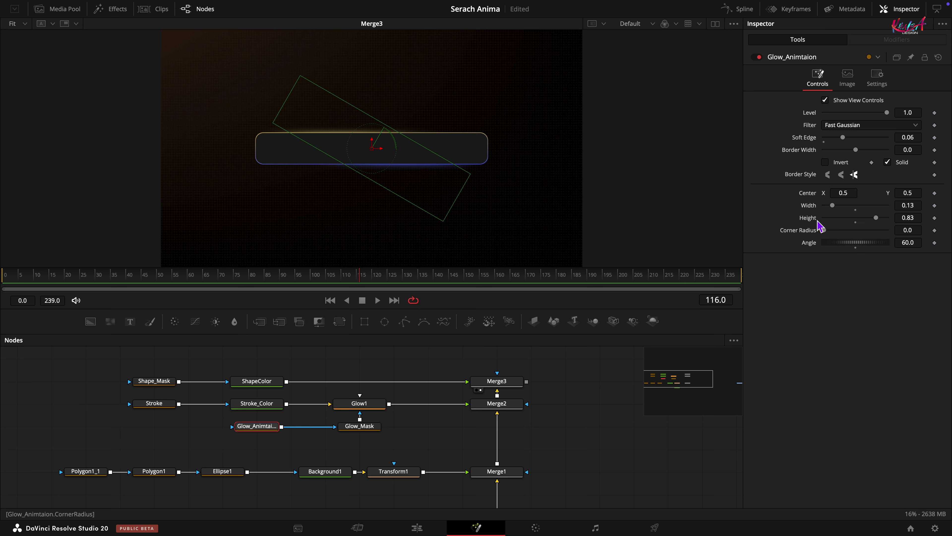
# Step: Set the Glow_Animtaion rectangle's Center X to 0.9 at frame 0 and keyframe its Center there
pyautogui.moveTo(843, 196)
pyautogui.mouseDown()
pyautogui.moveTo(921, 195)
pyautogui.moveTo(834, 195)
pyautogui.moveTo(844, 195)
pyautogui.mouseUp()
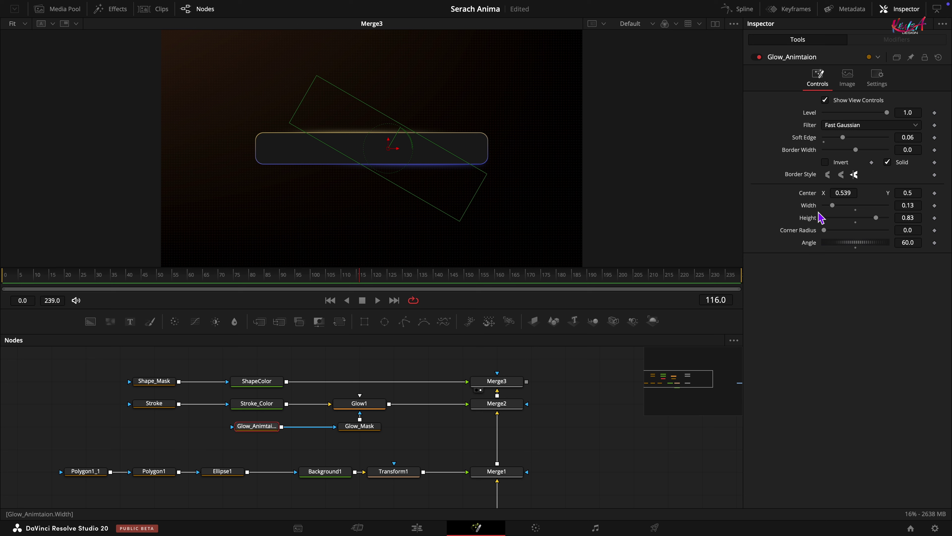
pyautogui.click(6, 276)
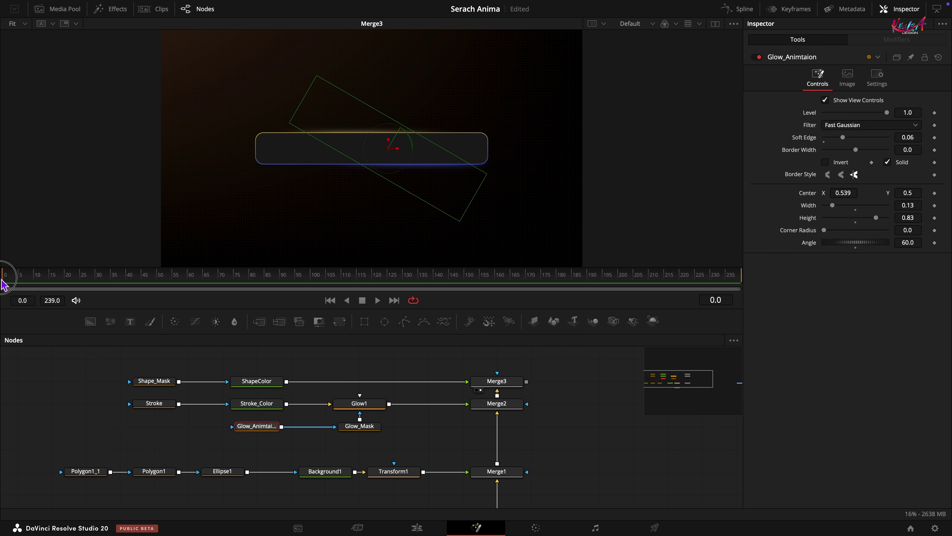
pyautogui.click(855, 194)
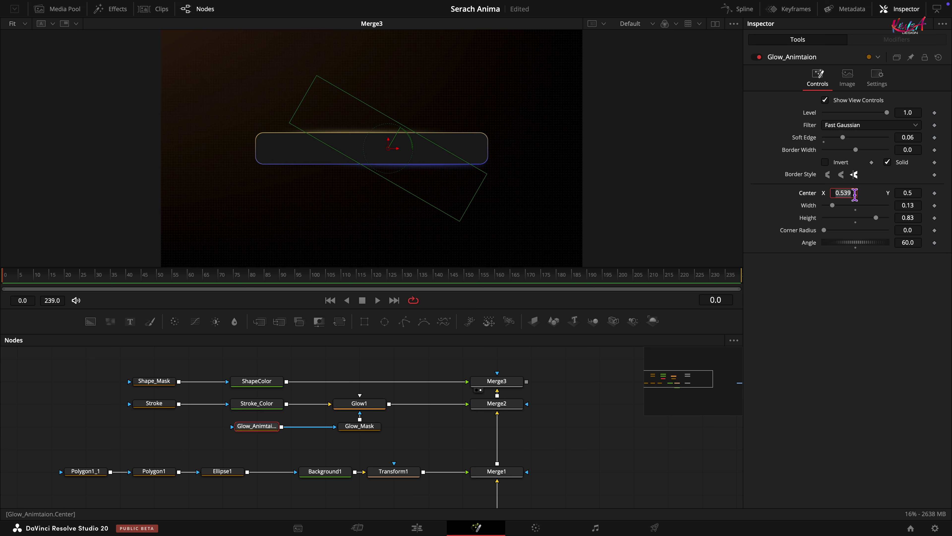
pyautogui.press('Tab')
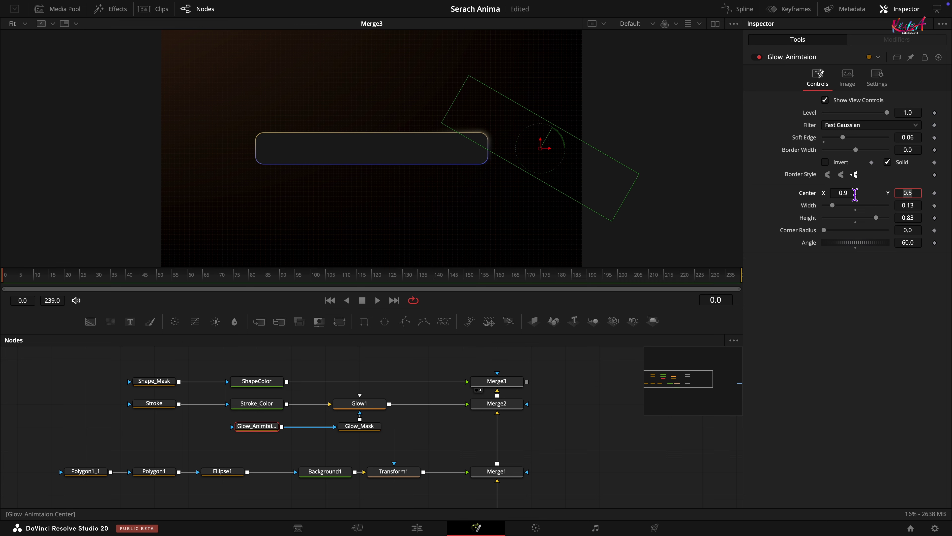
pyautogui.click(935, 193)
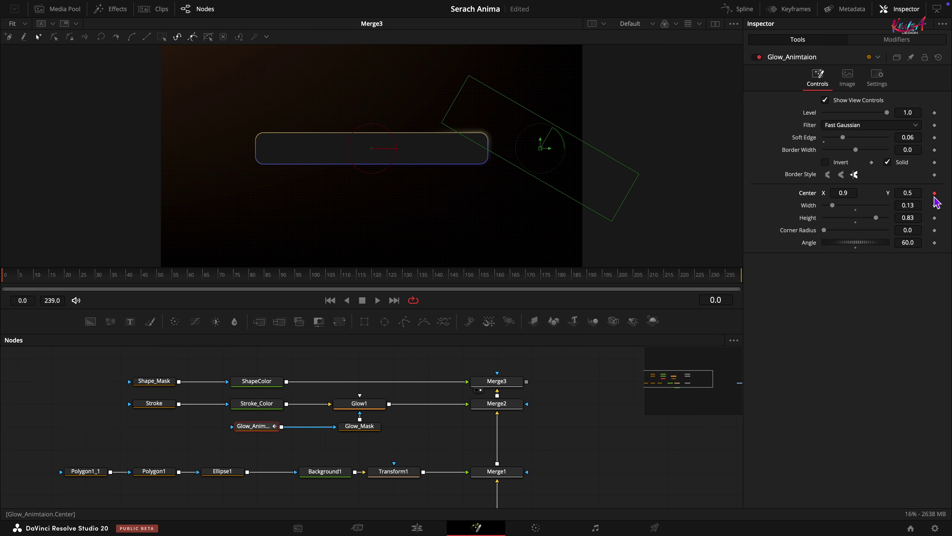
pyautogui.click(850, 313)
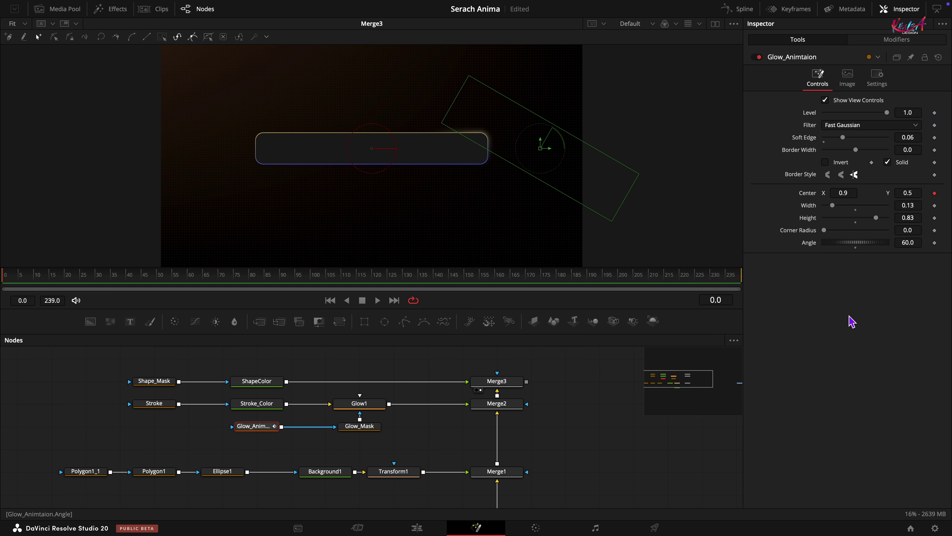
# Step: At frame 60, set the Glow_Animtaion rectangle's Center X to 0.4 as a second keyframe
pyautogui.click(190, 279)
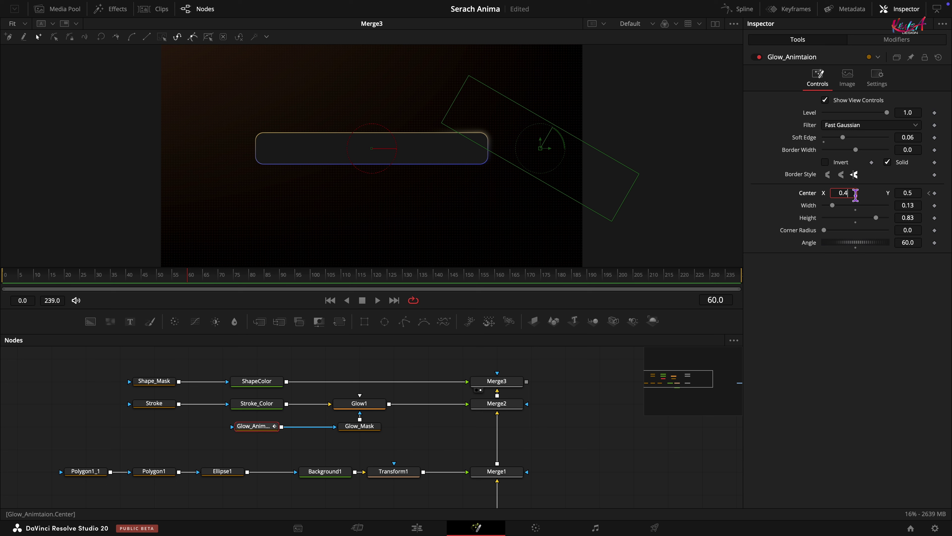
pyautogui.press('Tab')
pyautogui.click(824, 346)
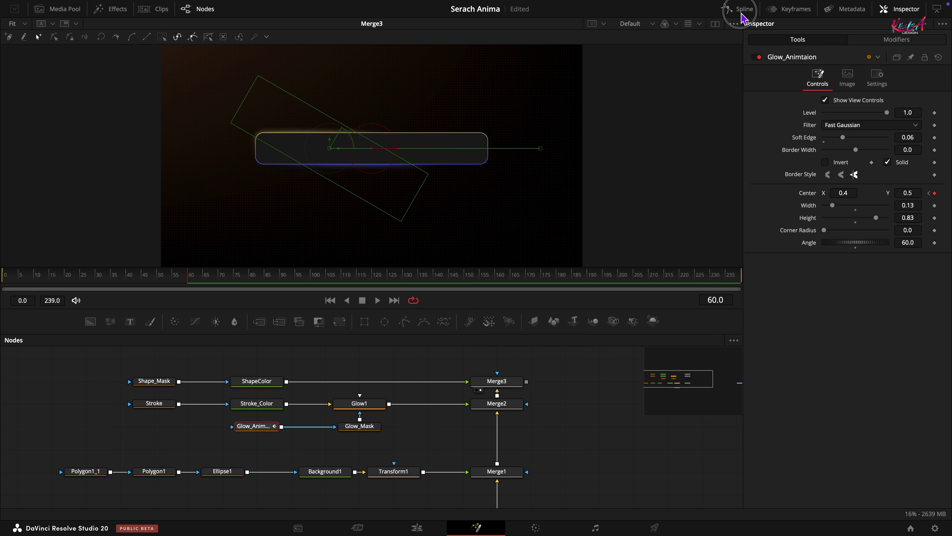
# Step: Smooth both keyframes of Glow_Animtaion's Displacement curve in the Spline editor and close the editor
pyautogui.click(736, 8)
pyautogui.click(275, 390)
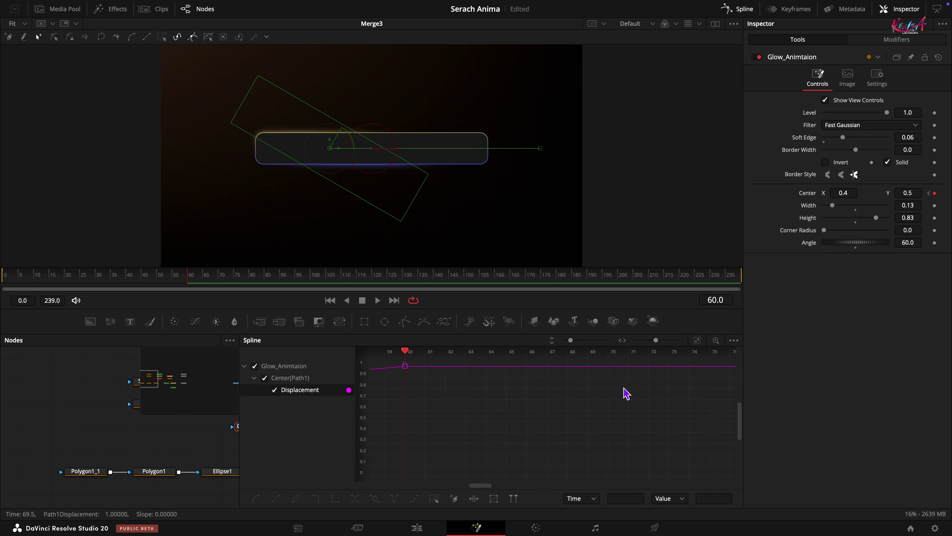
pyautogui.click(697, 340)
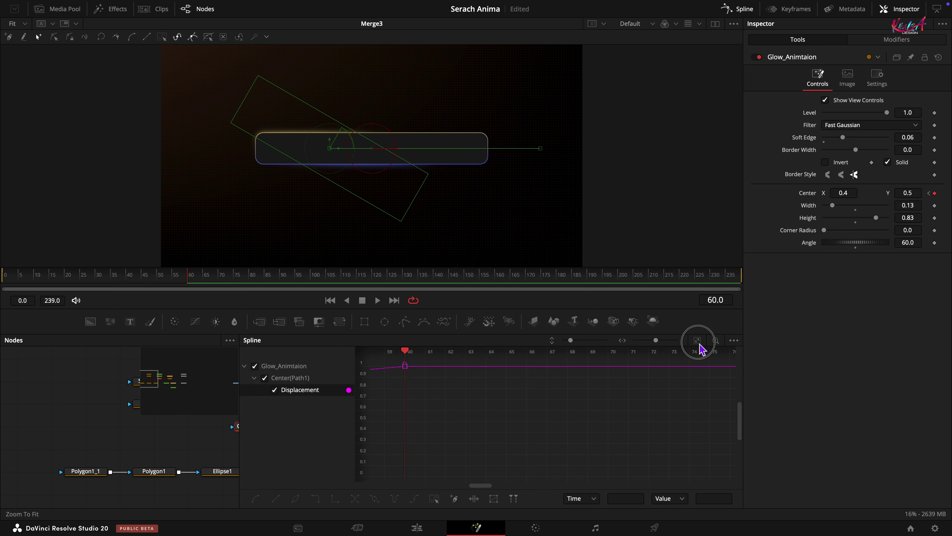
pyautogui.click(434, 500)
pyautogui.click(255, 499)
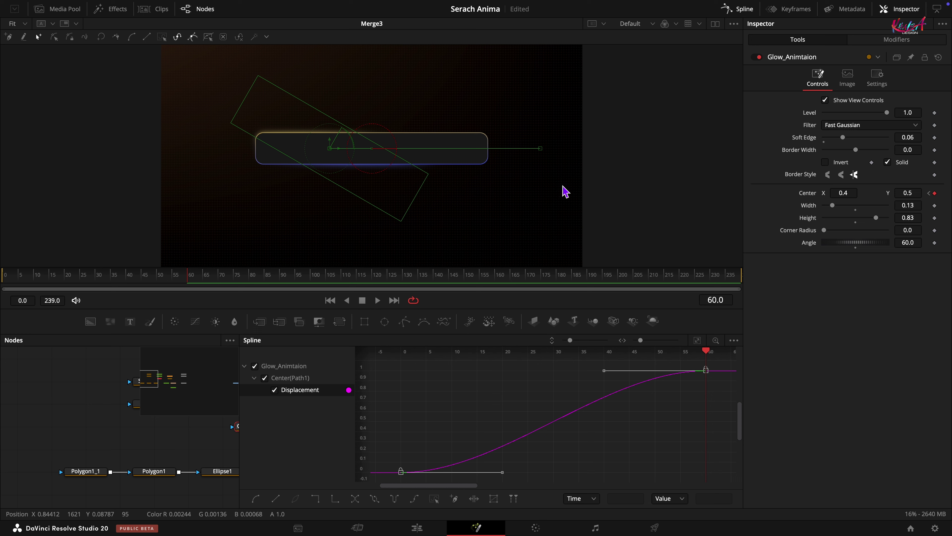
pyautogui.click(742, 12)
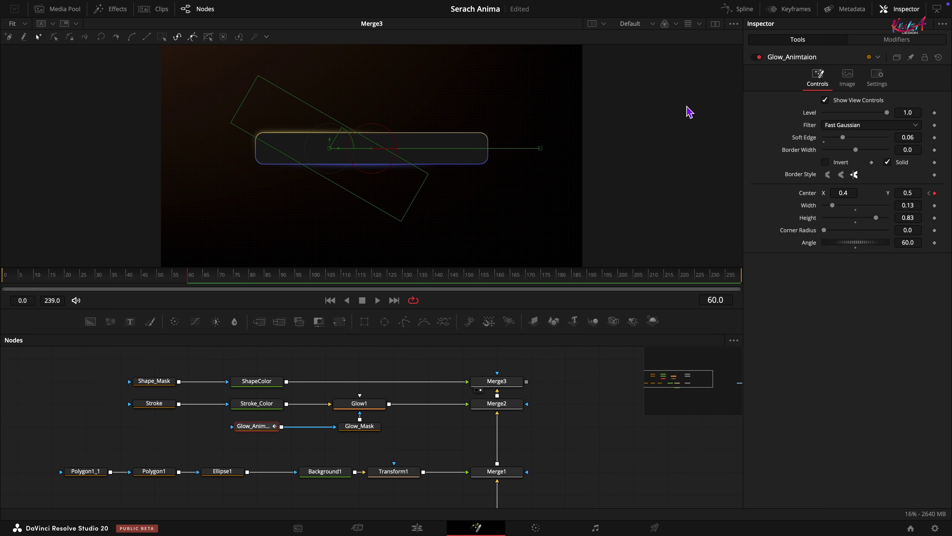
# Step: Play the search bar's glow animation from the start of the composition
pyautogui.click(565, 416)
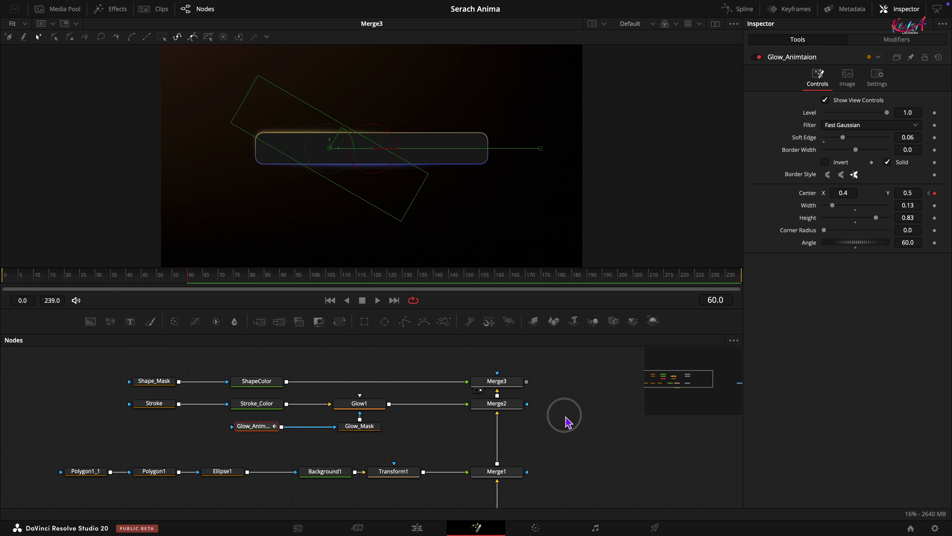
pyautogui.click(8, 278)
pyautogui.press('space')
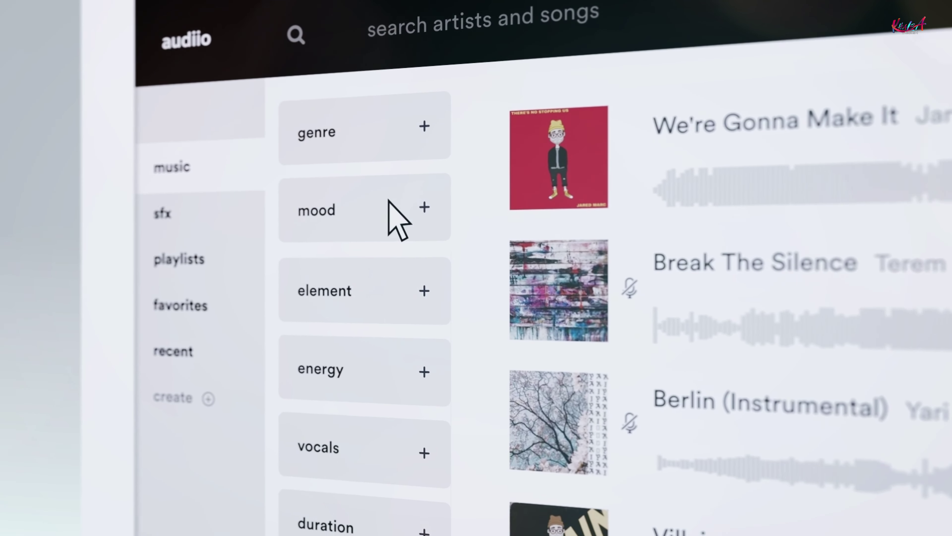
pyautogui.click(387, 200)
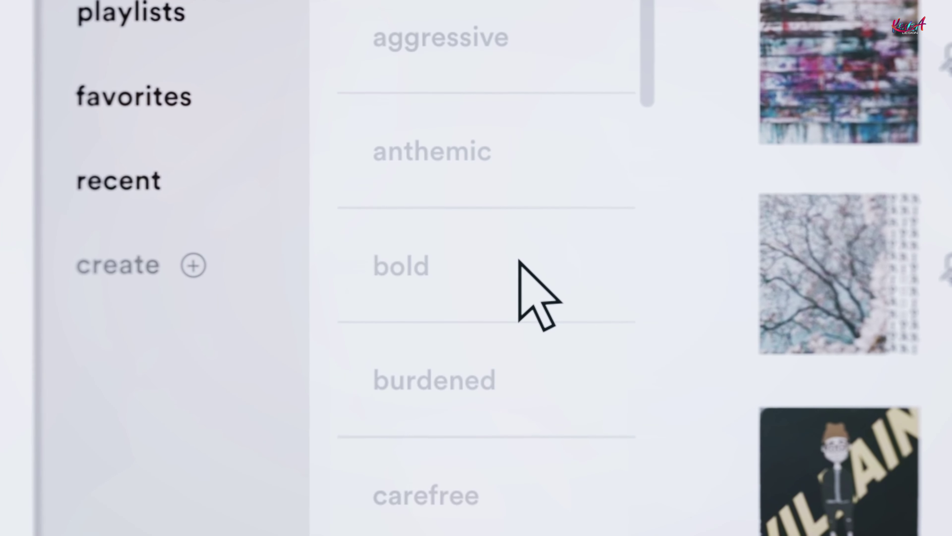
pyautogui.click(371, 370)
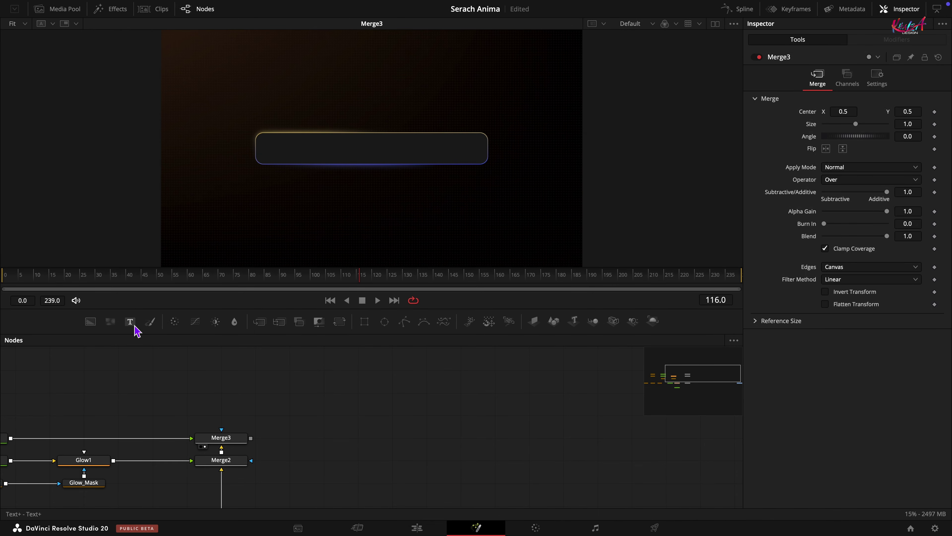
# Step: Merge a Text+ node over Merge3, viewing the new merge, and enter the text "The Laziest Way To Make Money Online"
pyautogui.moveTo(131, 322); pyautogui.dragTo(251, 438)
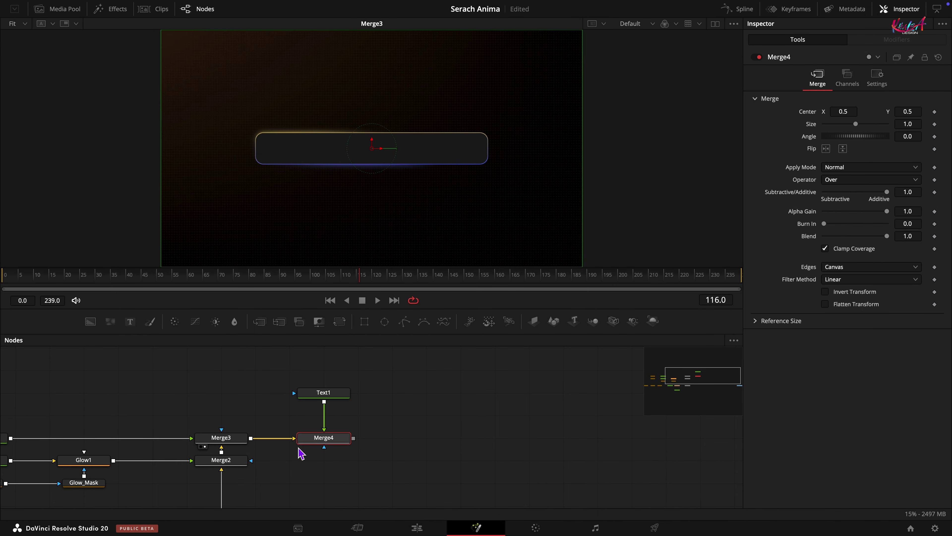
pyautogui.click(307, 447)
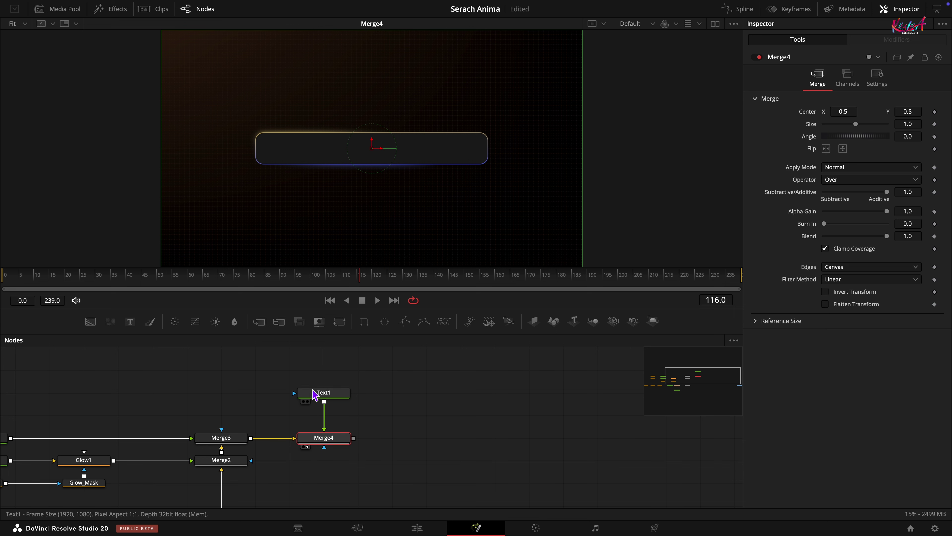
pyautogui.click(310, 395)
pyautogui.rightClick(780, 171)
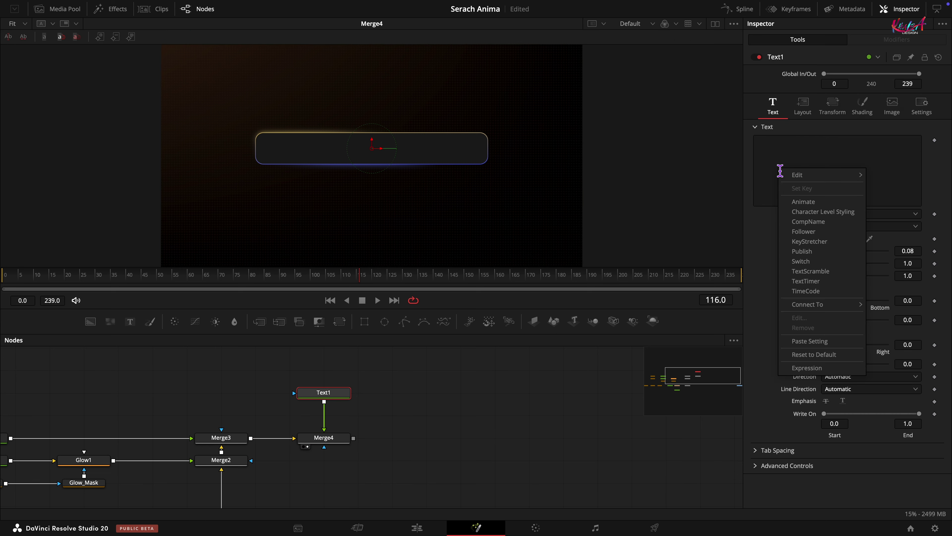
pyautogui.click(780, 167)
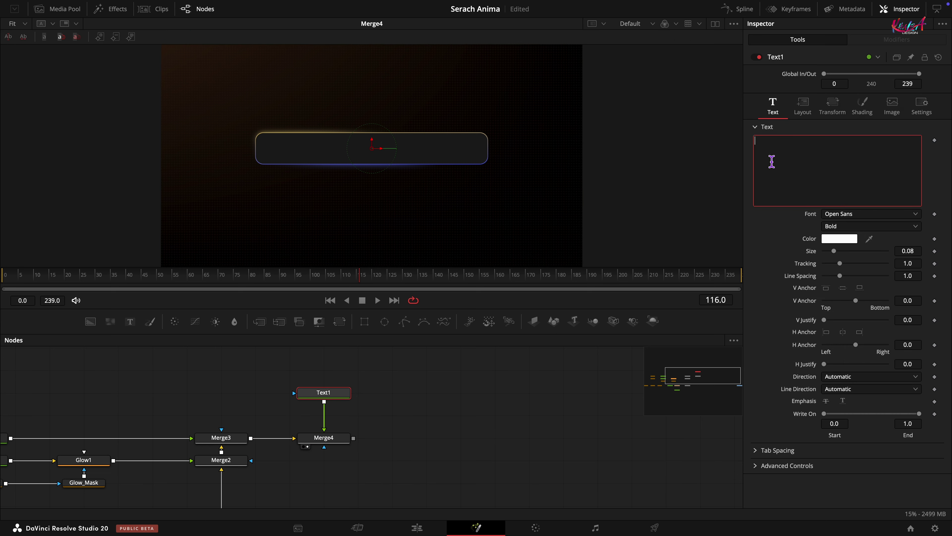
pyautogui.write('The Laziest Way To Make Money Online')
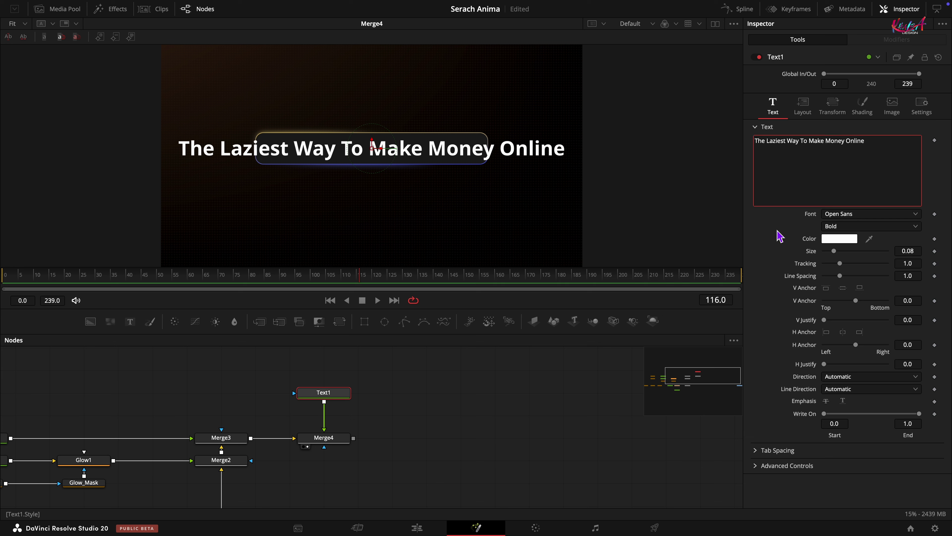
# Step: Set the Text1 font to Helvetica Regular with a size of 0.03
pyautogui.click(836, 215)
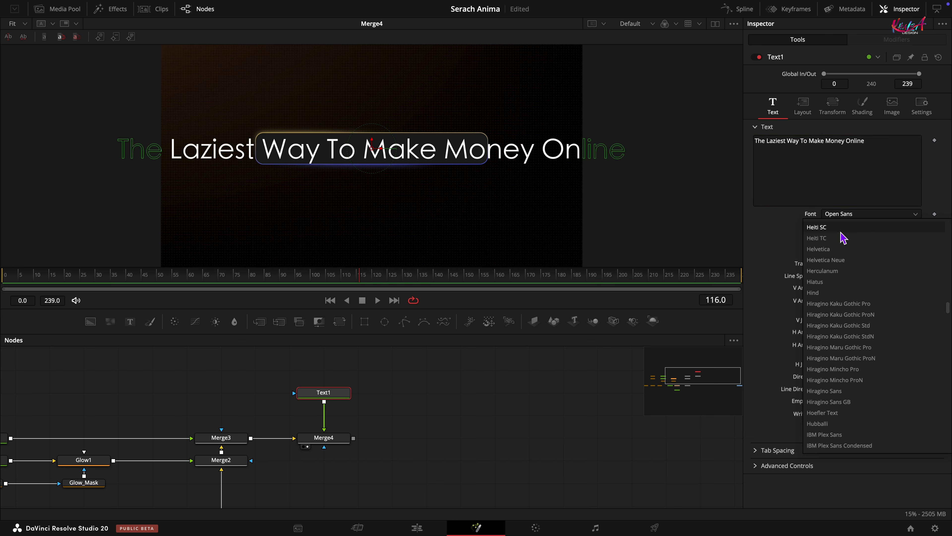
pyautogui.click(841, 235)
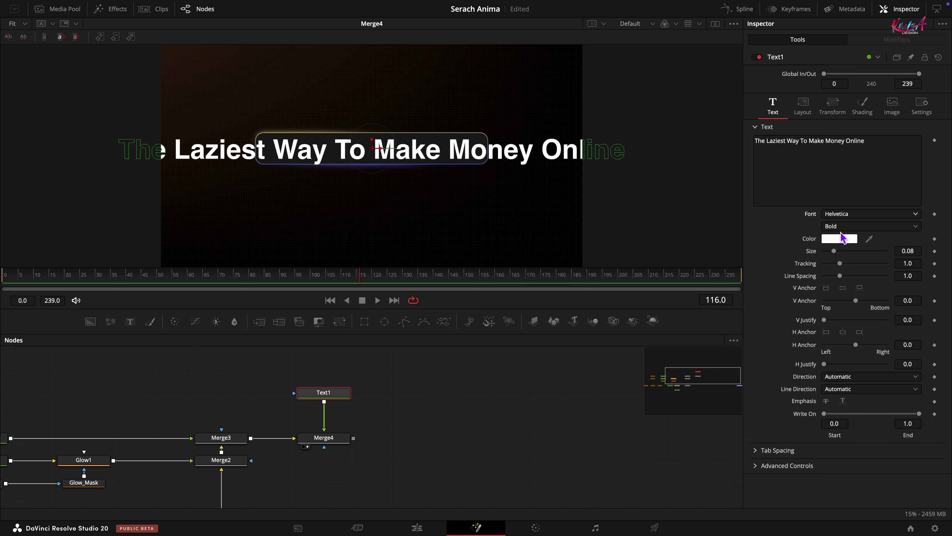
pyautogui.click(841, 228)
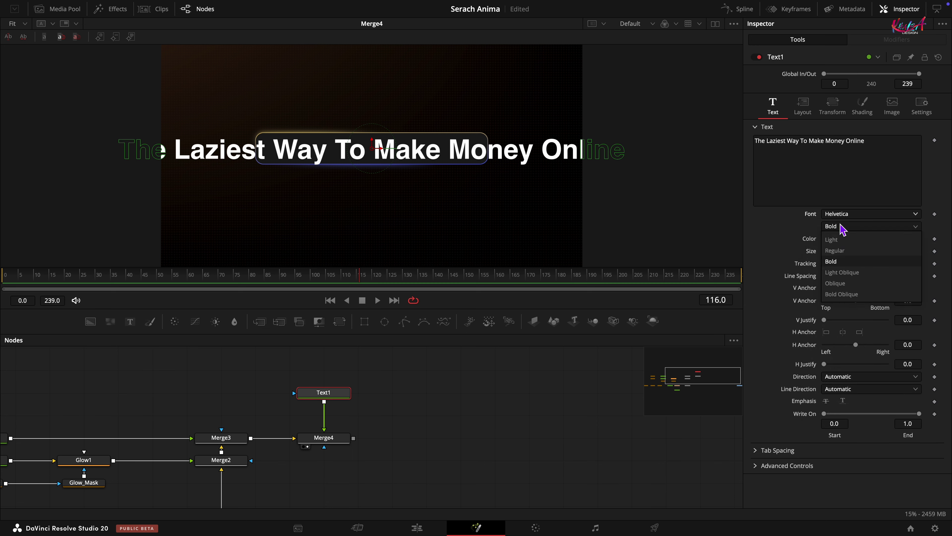
pyautogui.click(844, 249)
pyautogui.click(918, 251)
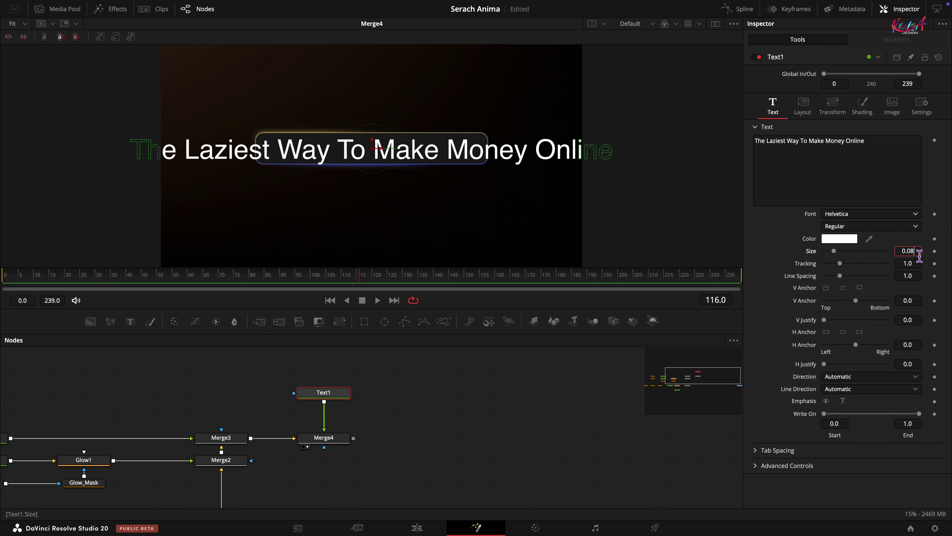
pyautogui.write('3')
pyautogui.press('Tab')
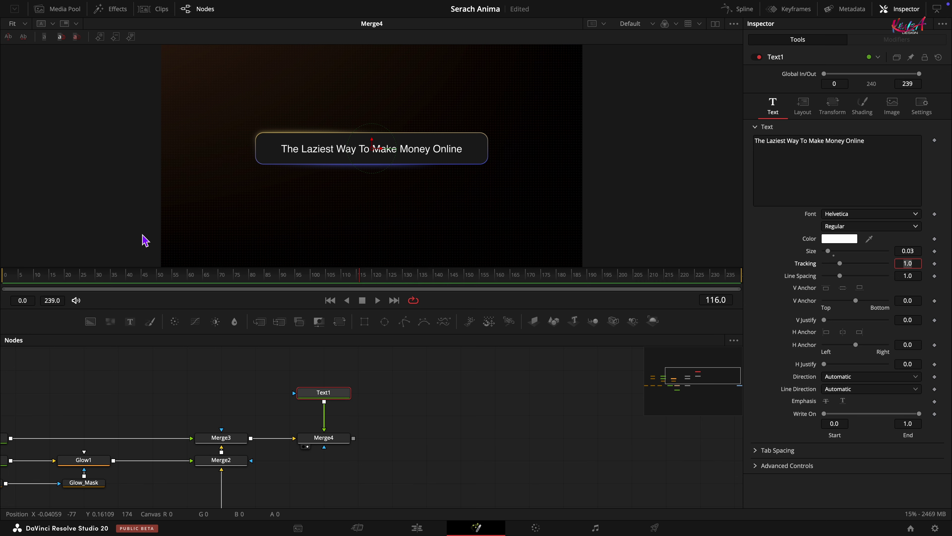
# Step: Keyframe Text1's Write On End from 0.0 at frame 15 to 1.0 at frame 50
pyautogui.click(53, 276)
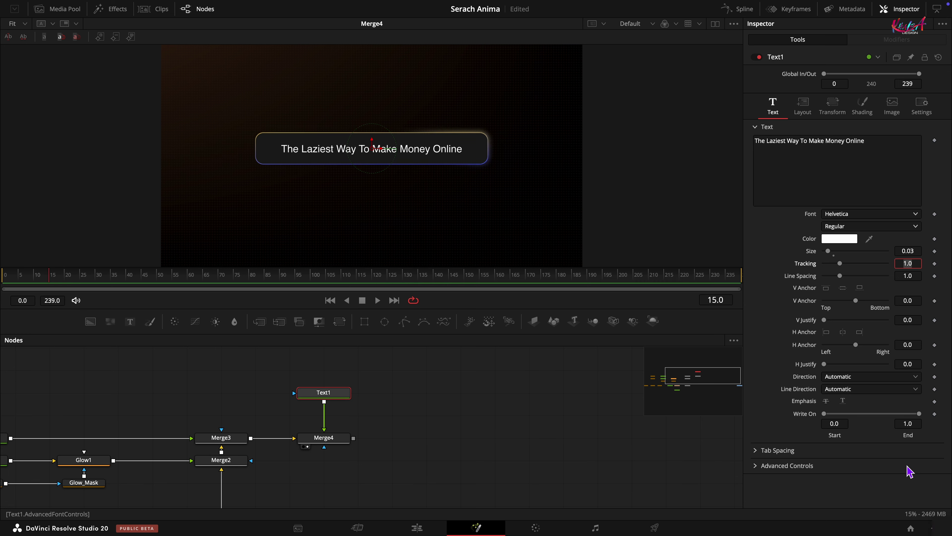
pyautogui.moveTo(918, 414); pyautogui.dragTo(748, 436)
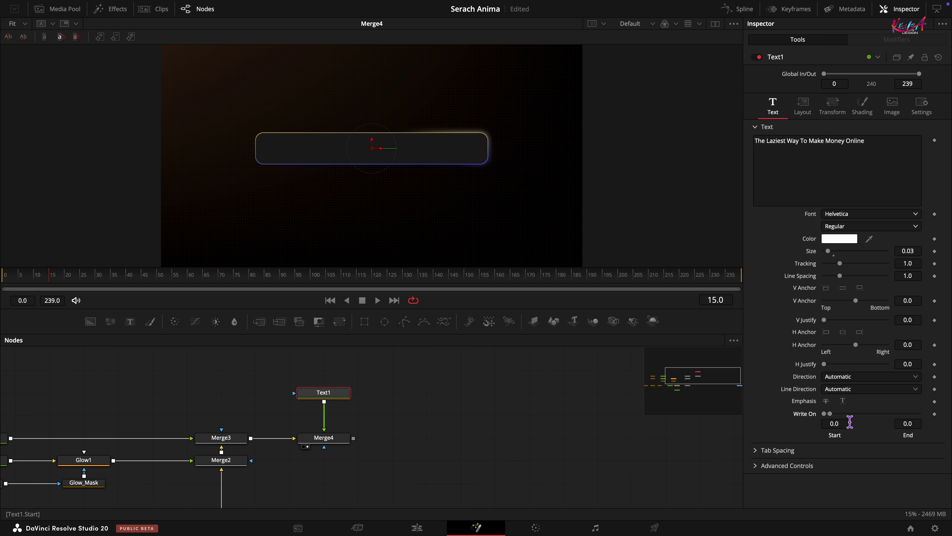
pyautogui.click(935, 413)
pyautogui.click(156, 278)
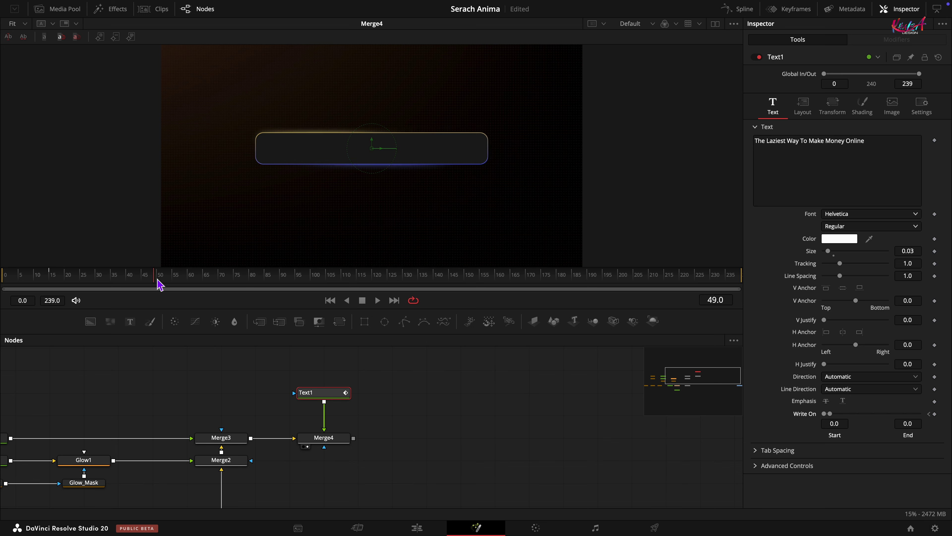
pyautogui.click(158, 277)
pyautogui.moveTo(830, 414); pyautogui.dragTo(920, 414)
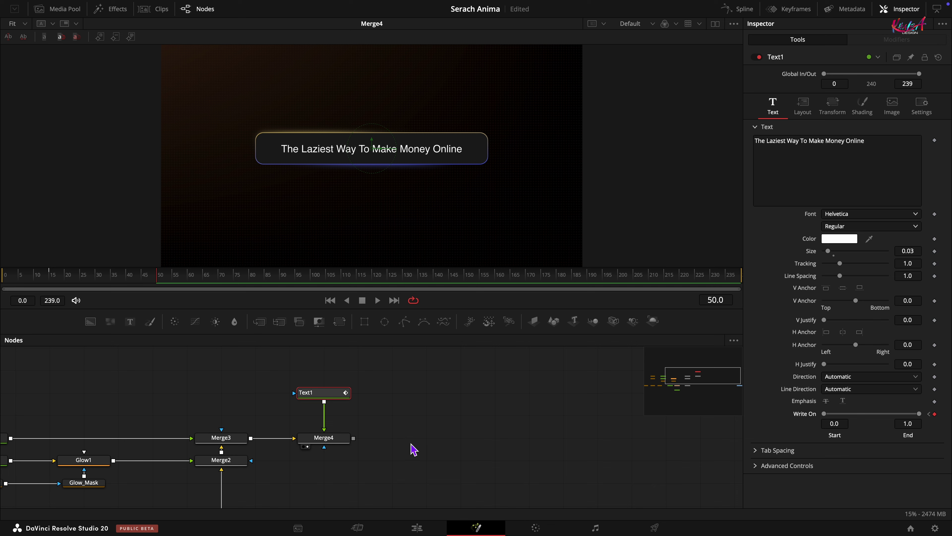
# Step: Add a Background node merged over Merge4 and show the new merge in the viewer
pyautogui.moveTo(412, 445); pyautogui.dragTo(311, 449)
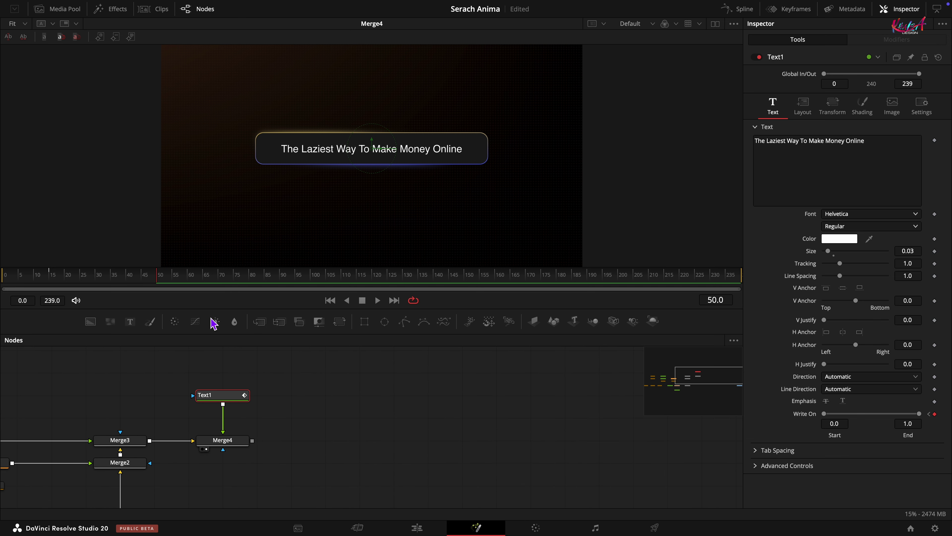
pyautogui.moveTo(91, 321); pyautogui.dragTo(252, 442)
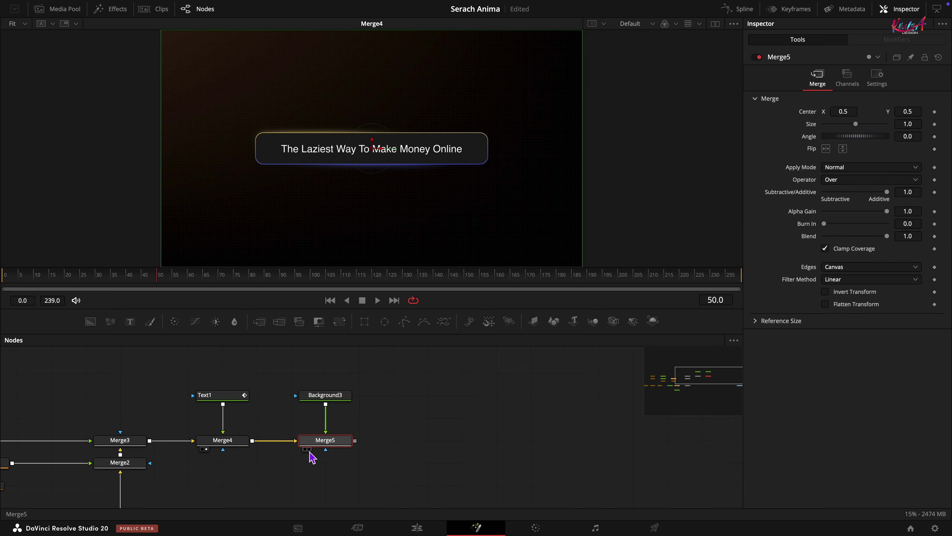
pyautogui.click(308, 450)
# Step: Rename the Background3 node to "Cursorcolor"
pyautogui.scroll(2, 428, 437)
pyautogui.click(330, 428)
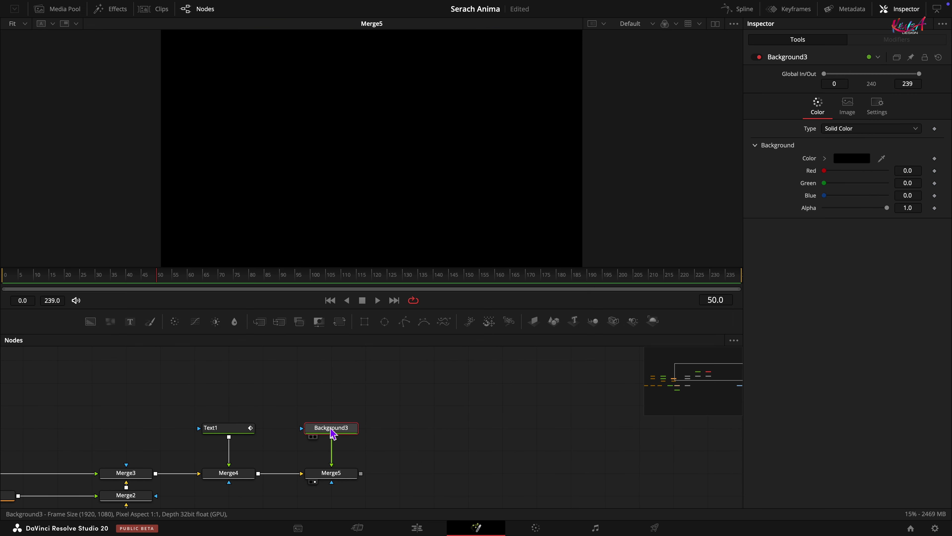
pyautogui.rightClick(331, 428)
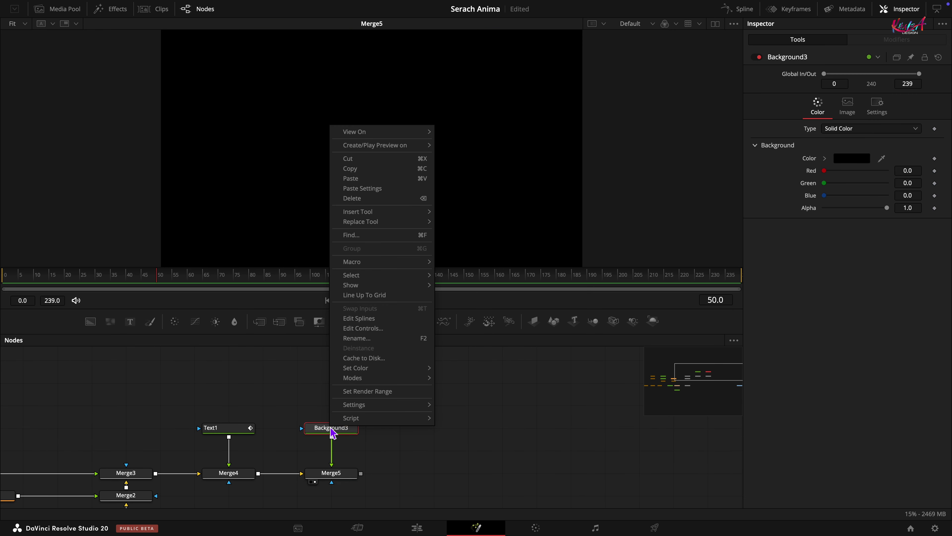
pyautogui.click(362, 341)
pyautogui.write('Cursorcolor')
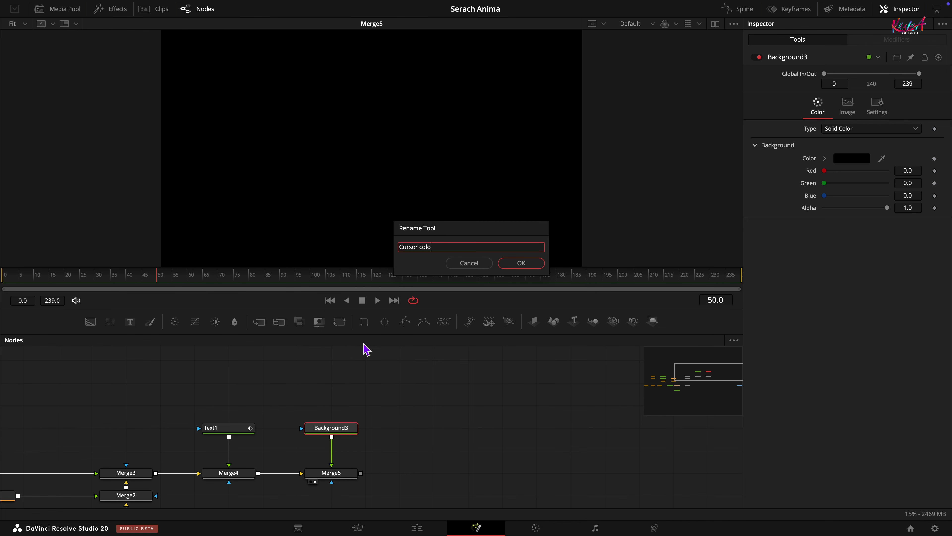
pyautogui.press('Return')
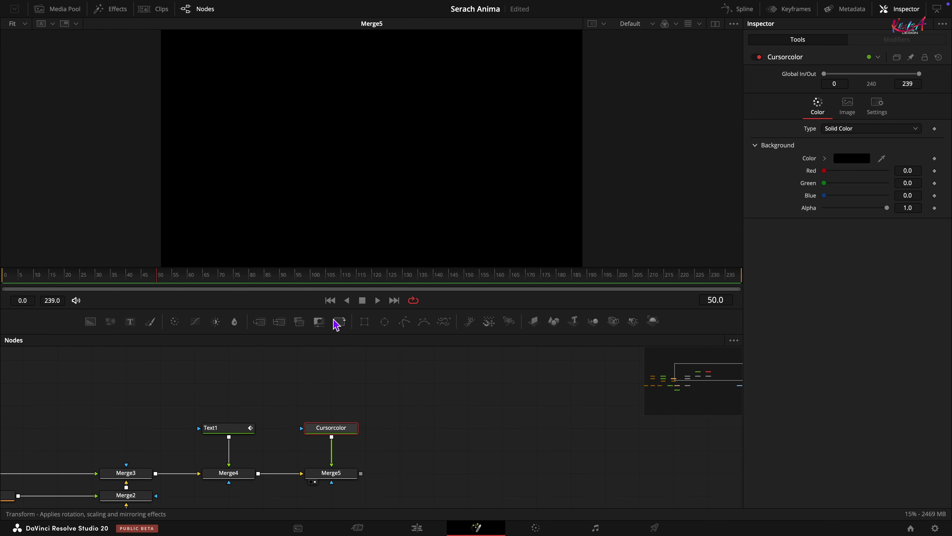
# Step: Mask the Cursorcolor node with a Rectangle and set its color to white, with Red, Green and Blue at 1.0
pyautogui.moveTo(364, 321); pyautogui.dragTo(331, 431)
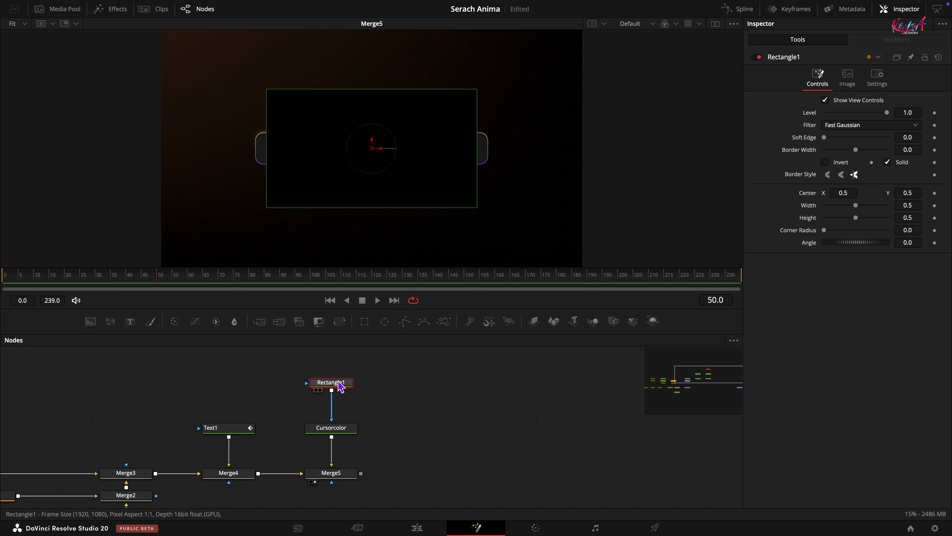
pyautogui.click(331, 428)
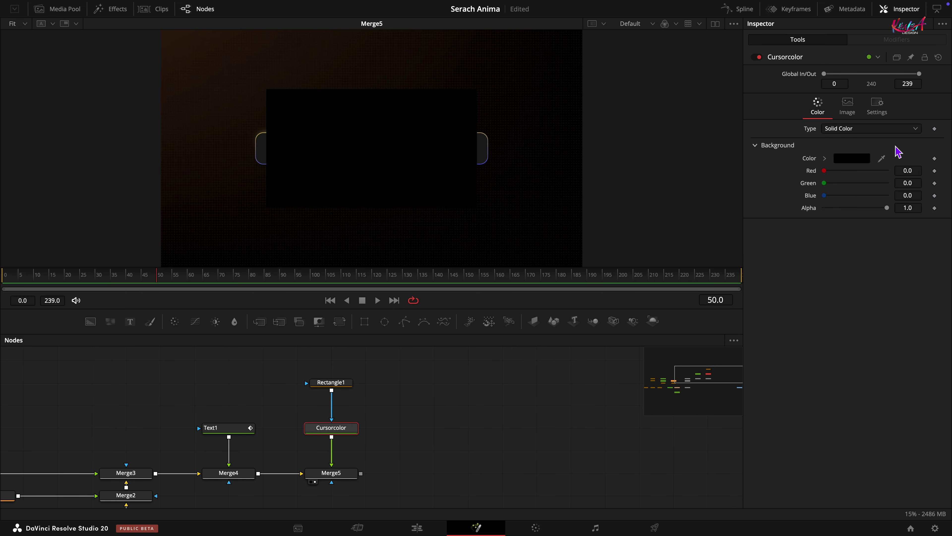
pyautogui.moveTo(824, 171); pyautogui.dragTo(947, 171)
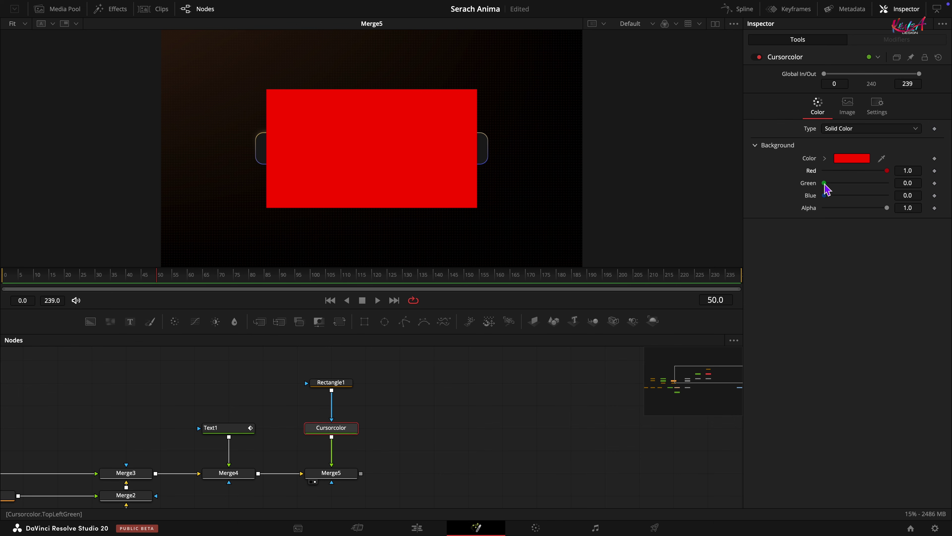
pyautogui.moveTo(824, 183); pyautogui.dragTo(951, 183)
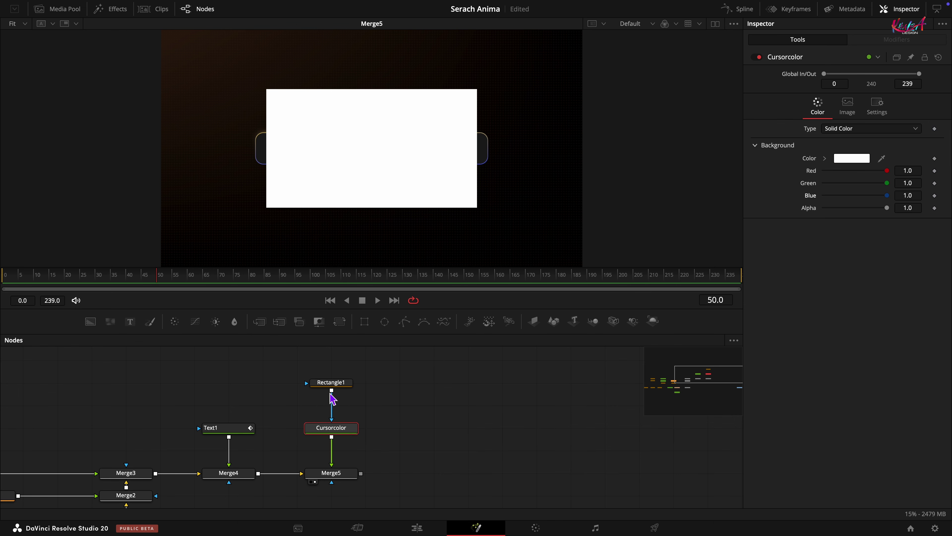
# Step: Set Rectangle1's Width to 0.003 and Height to 0.05
pyautogui.click(331, 383)
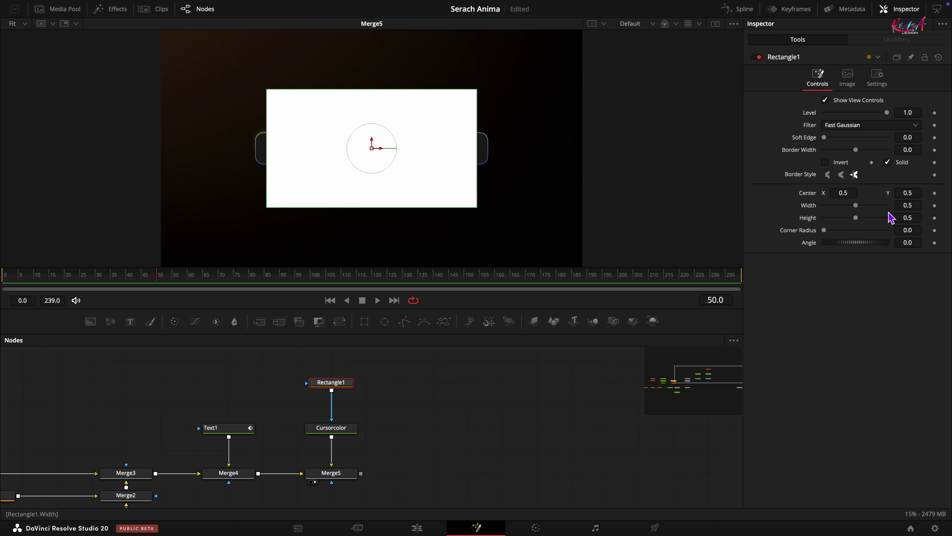
pyautogui.click(917, 207)
pyautogui.press('Tab')
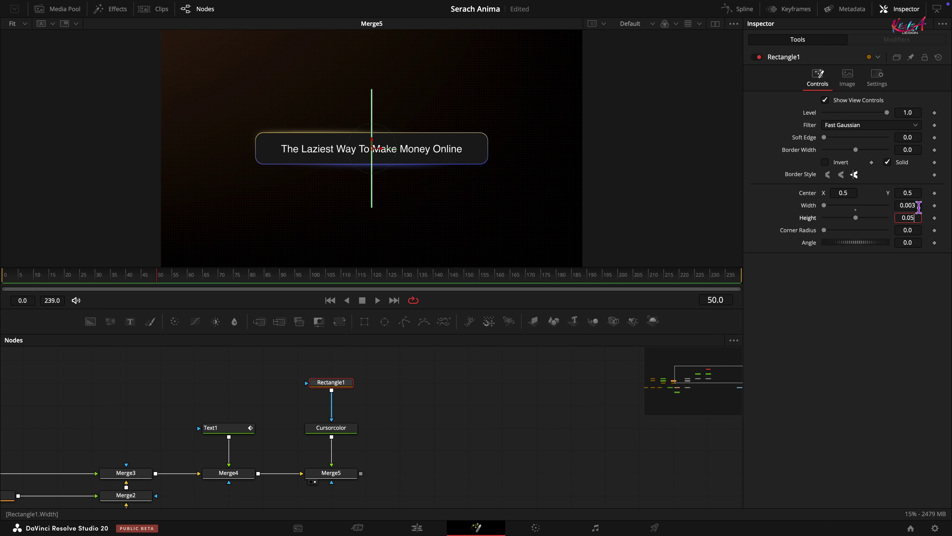
pyautogui.press('Tab')
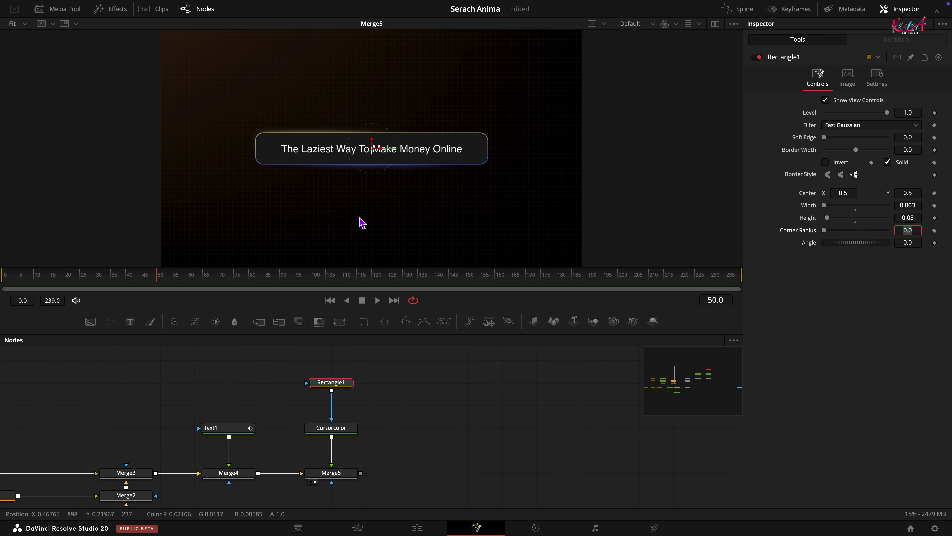
# Step: Keyframe Rectangle1's Center X from 0.28 at frame 14 to 0.72 at frame 49
pyautogui.scroll(3, 358, 213)
pyautogui.moveTo(372, 173); pyautogui.dragTo(376, 237)
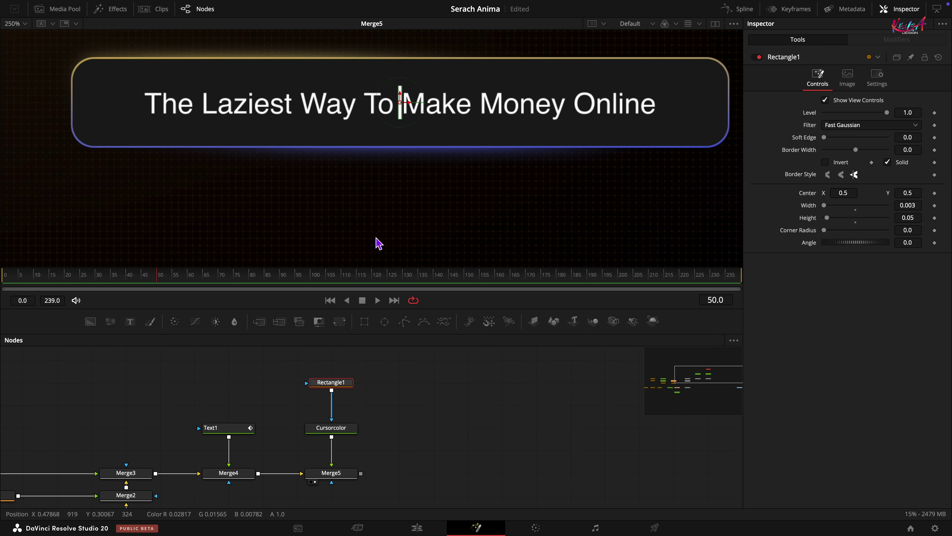
pyautogui.moveTo(160, 279); pyautogui.dragTo(47, 284)
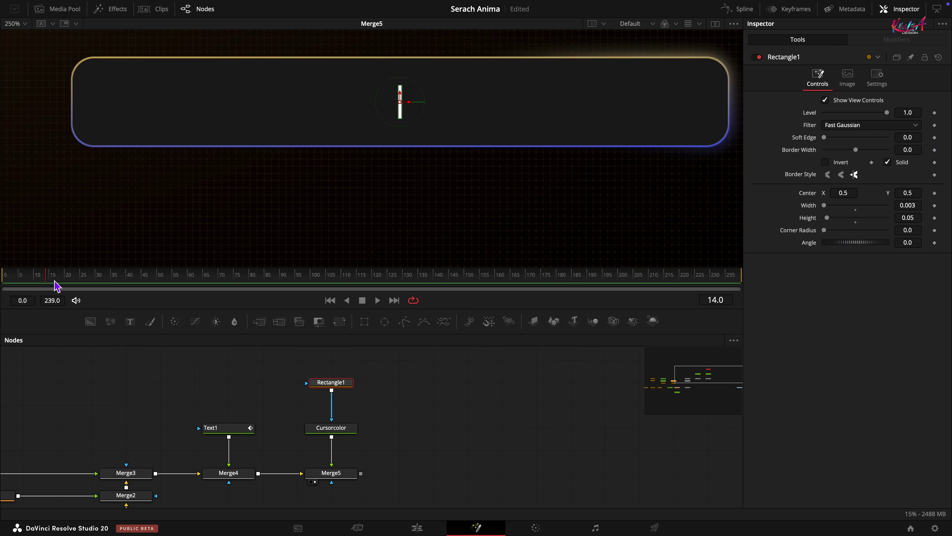
pyautogui.click(855, 194)
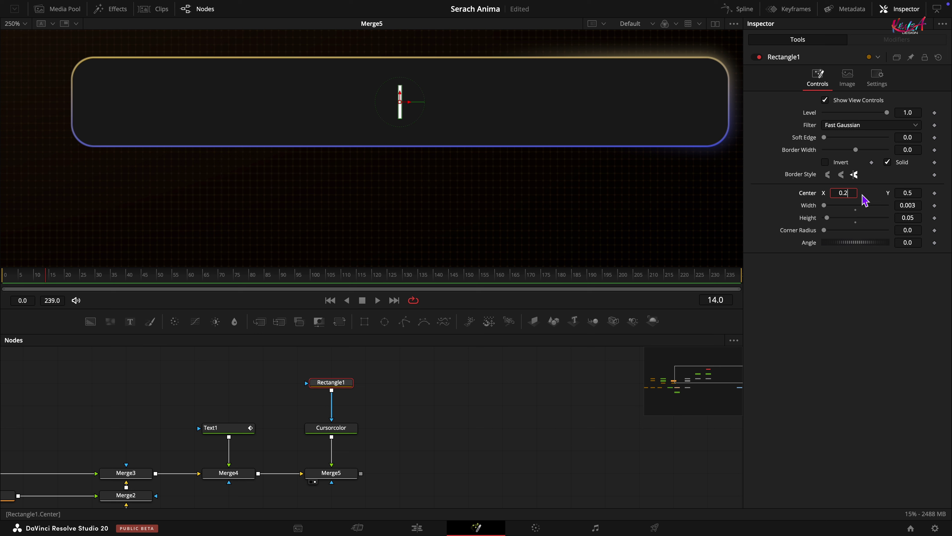
pyautogui.press('Tab')
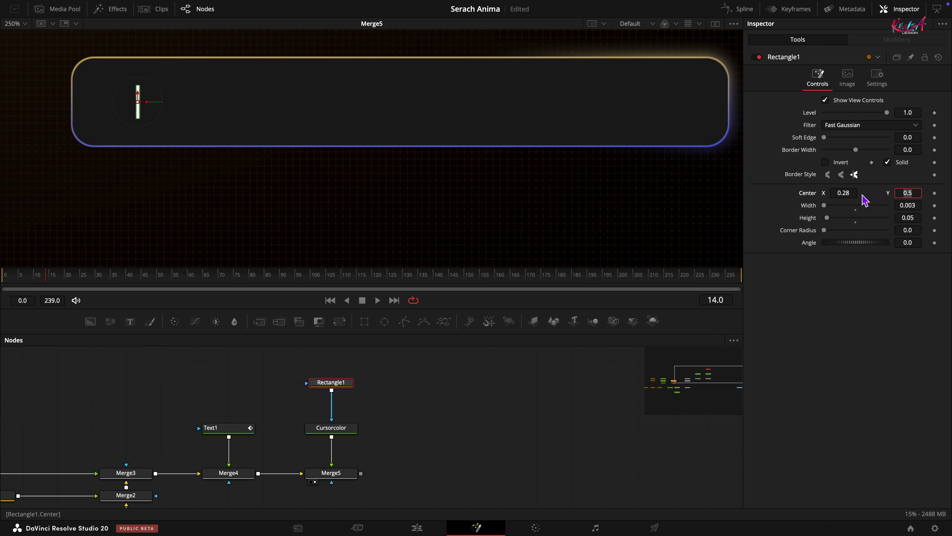
pyautogui.click(934, 193)
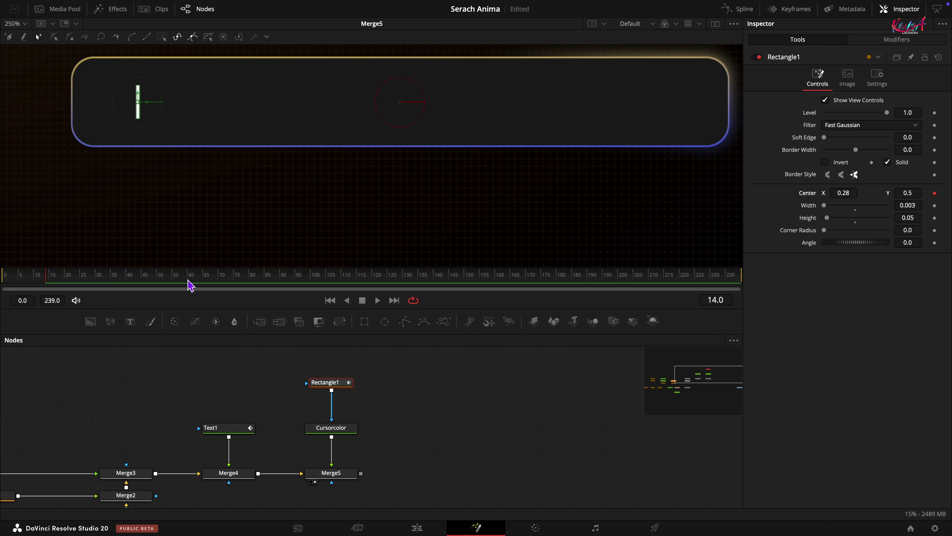
pyautogui.click(157, 279)
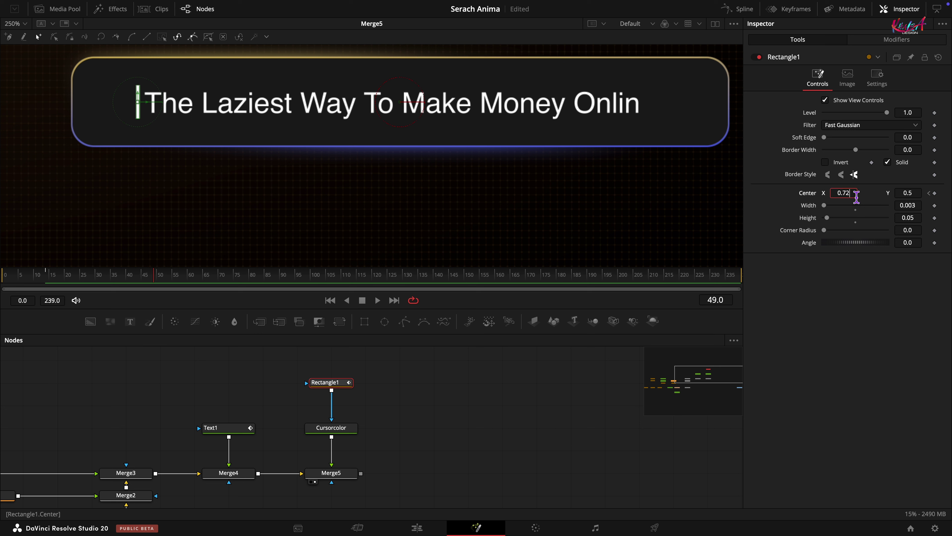
pyautogui.press('Tab')
# Step: Keyframe Rectangle1's Level at 0.0 on frame 0, 1.0 on frame 10 and 0.0 on frame 20
pyautogui.moveTo(153, 277); pyautogui.dragTo(8, 281)
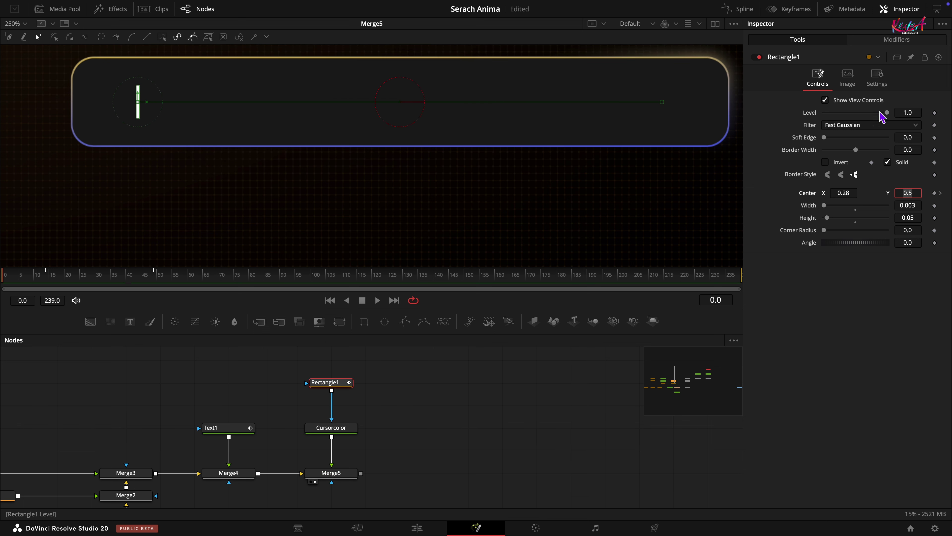
pyautogui.click(935, 113)
pyautogui.moveTo(886, 112); pyautogui.dragTo(773, 125)
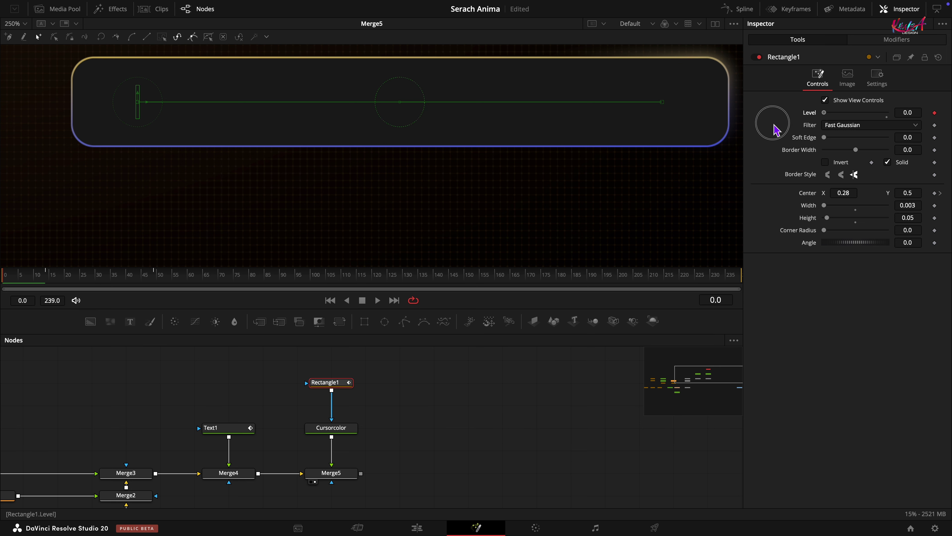
pyautogui.click(36, 282)
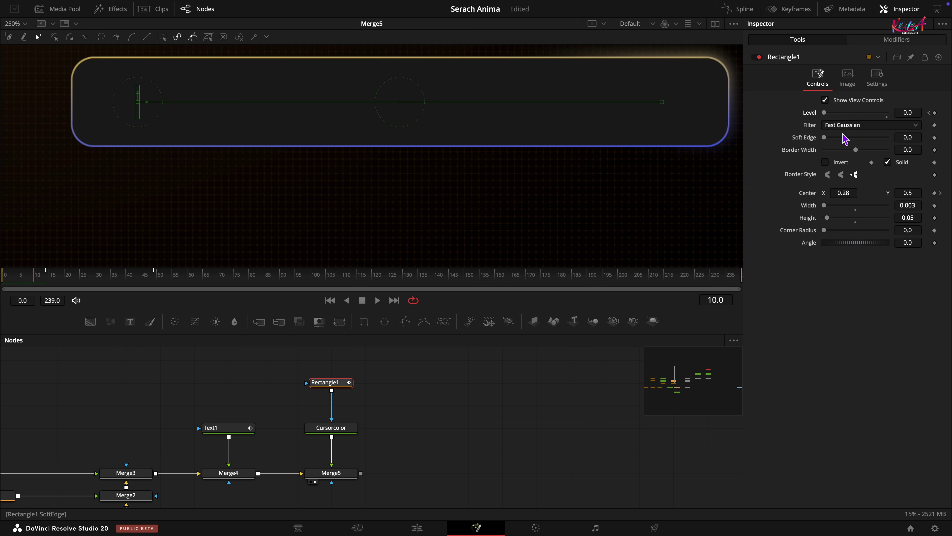
pyautogui.moveTo(823, 112); pyautogui.dragTo(926, 114)
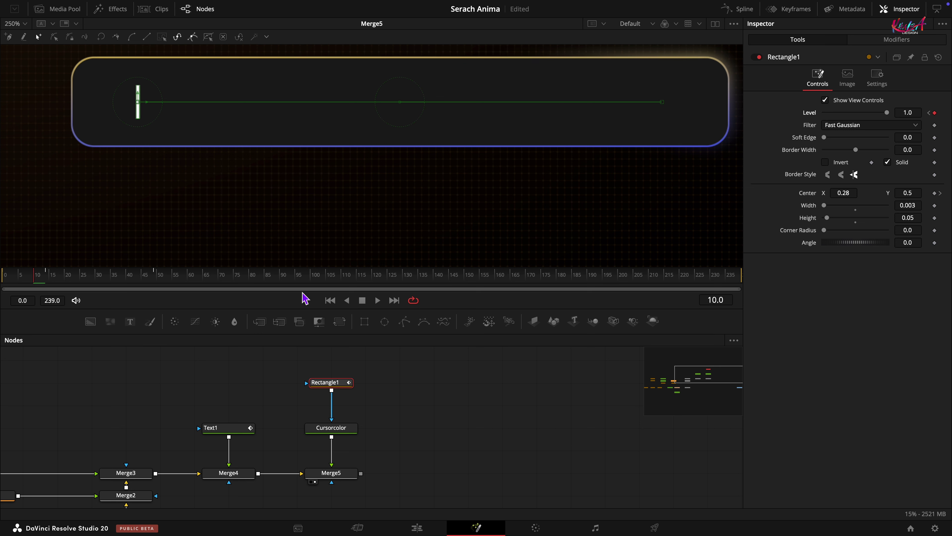
pyautogui.moveTo(37, 282); pyautogui.dragTo(69, 282)
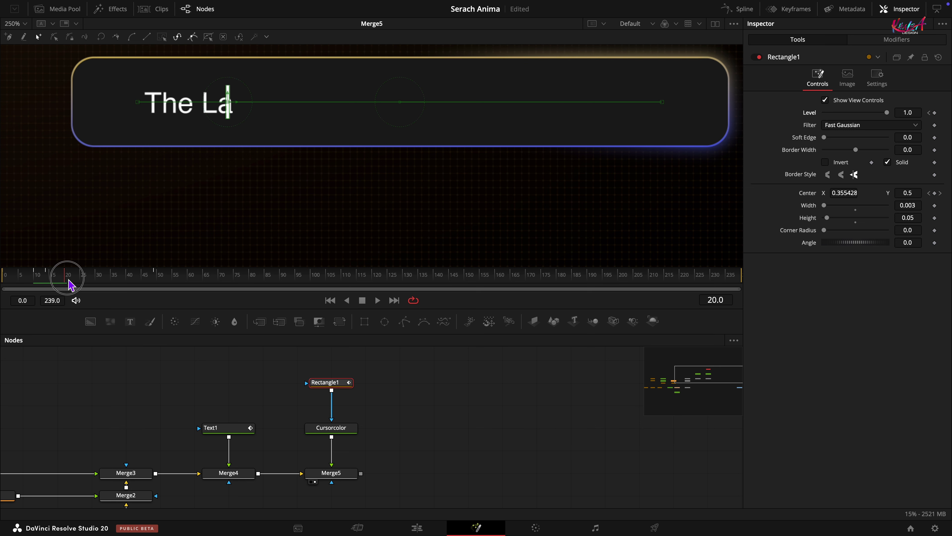
pyautogui.click(887, 113)
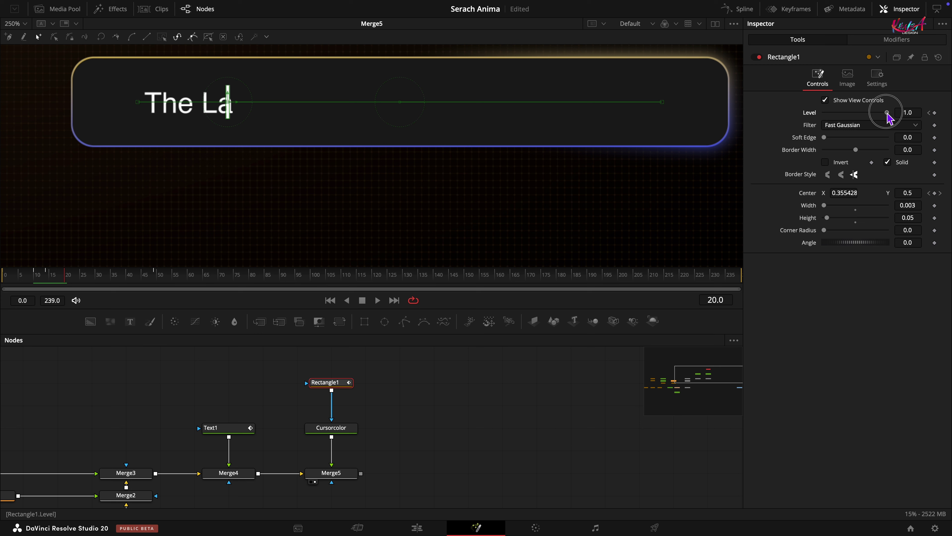
pyautogui.moveTo(887, 114); pyautogui.dragTo(738, 149)
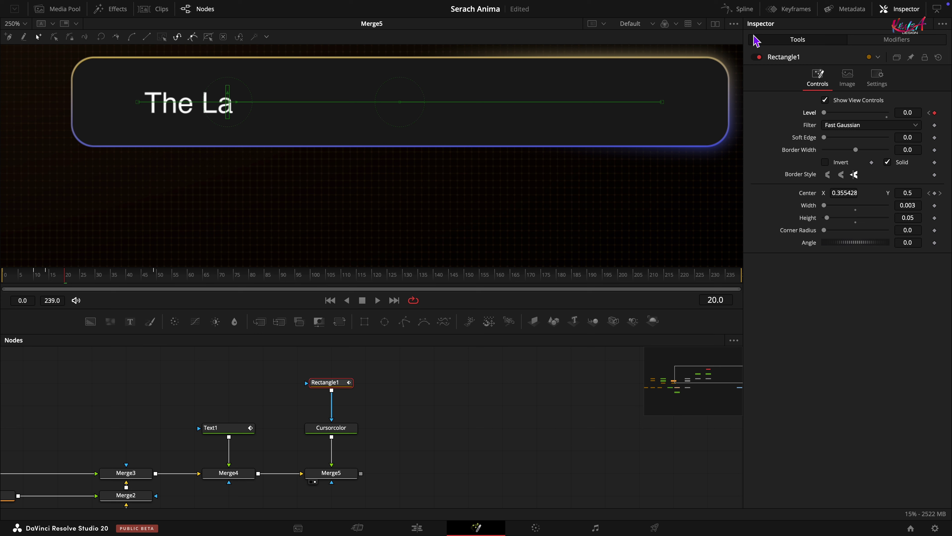
# Step: Apply Step In to all keyframes of Rectangle1's Level spline, loop the curve, and scrub through the blinking cursor animation
pyautogui.click(739, 9)
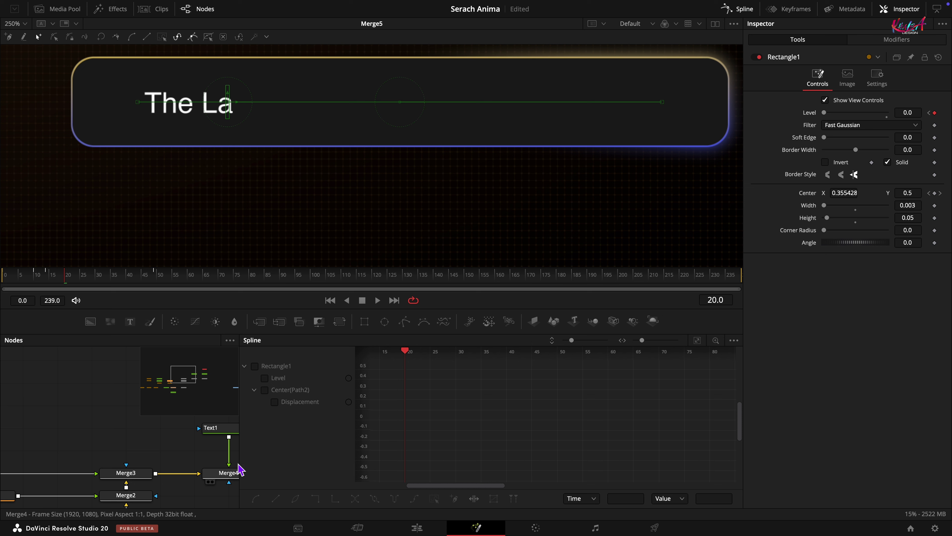
pyautogui.click(265, 378)
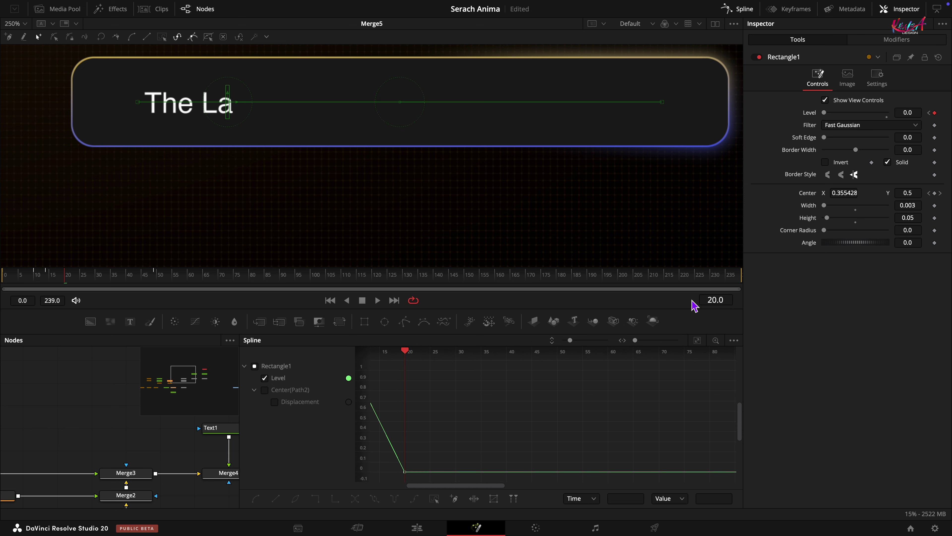
pyautogui.click(698, 341)
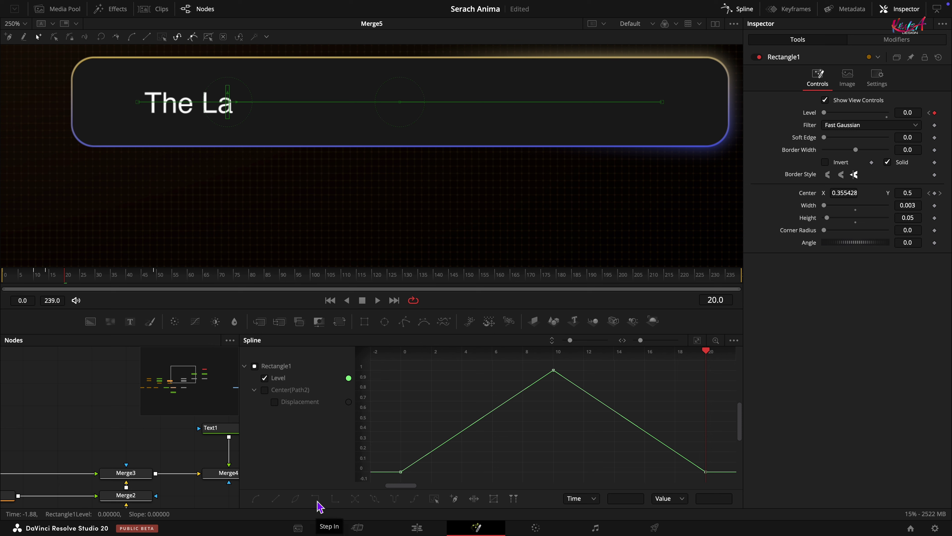
pyautogui.click(438, 499)
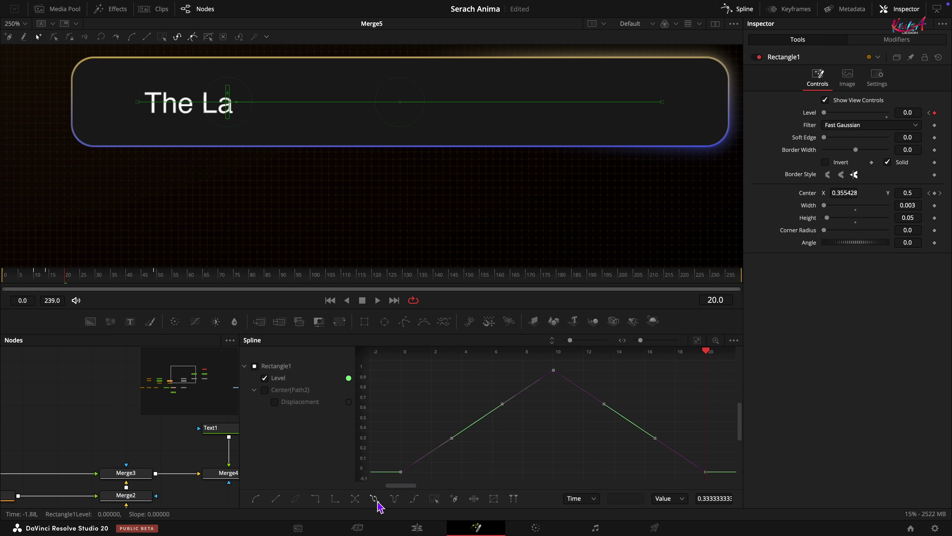
pyautogui.click(316, 498)
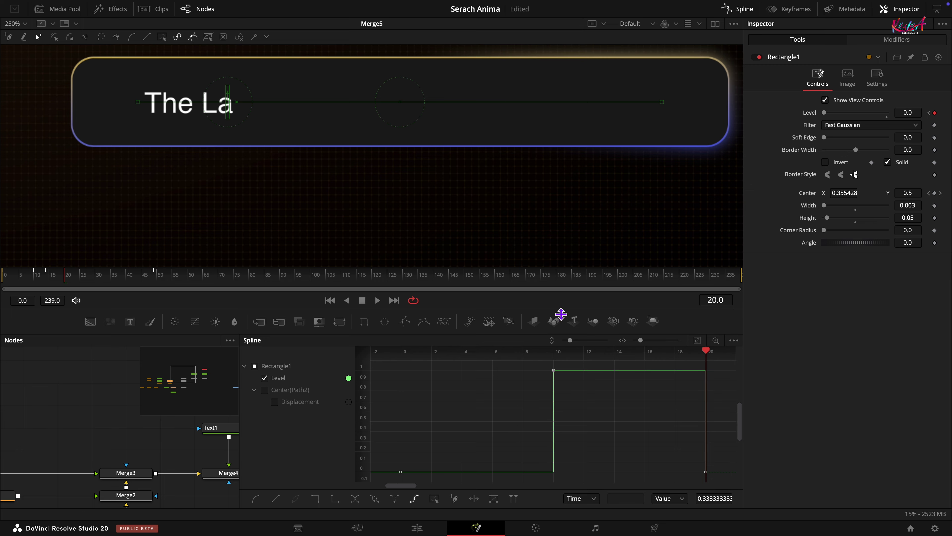
pyautogui.click(747, 12)
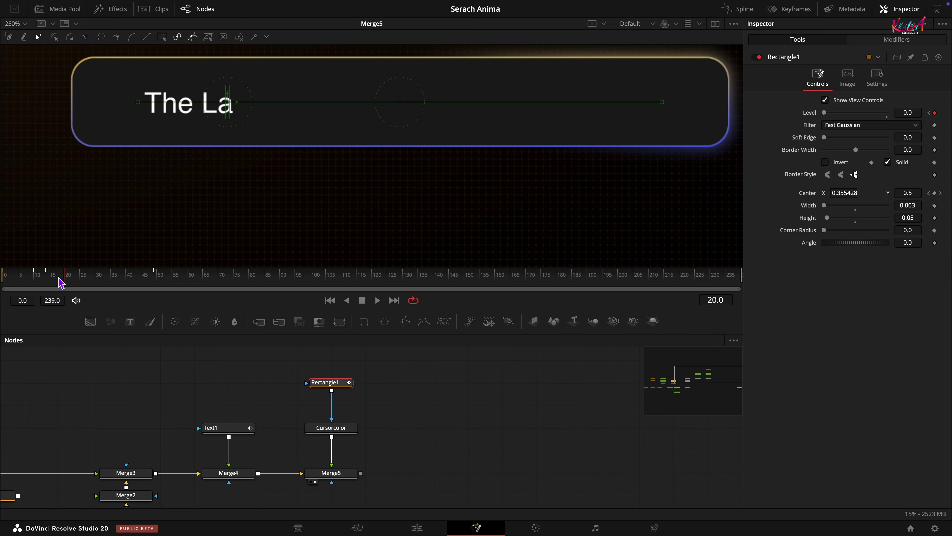
pyautogui.moveTo(61, 280); pyautogui.dragTo(210, 279)
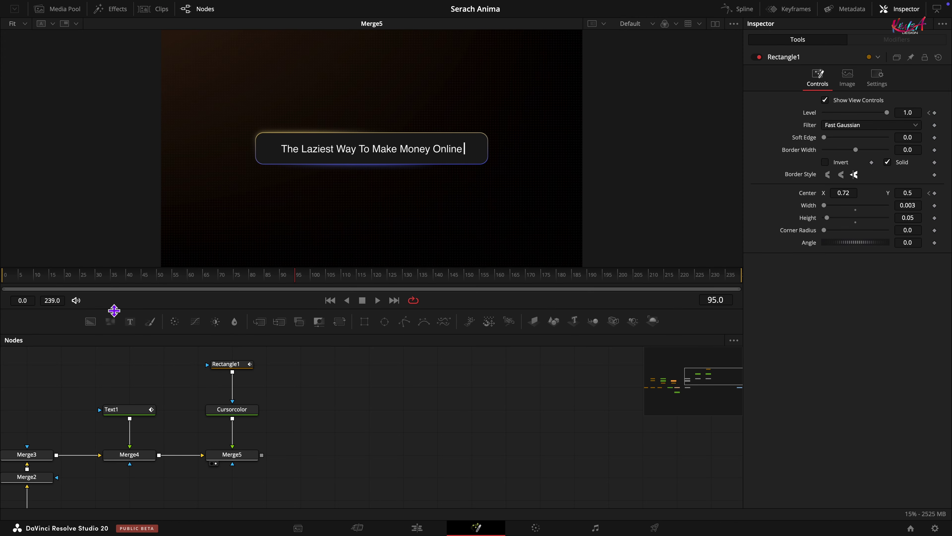
# Step: Merge a new Background over Merge5, view the resulting merge, and set the Background's Red, Green and Blue to 0.3
pyautogui.moveTo(90, 323); pyautogui.dragTo(263, 456)
pyautogui.click(318, 463)
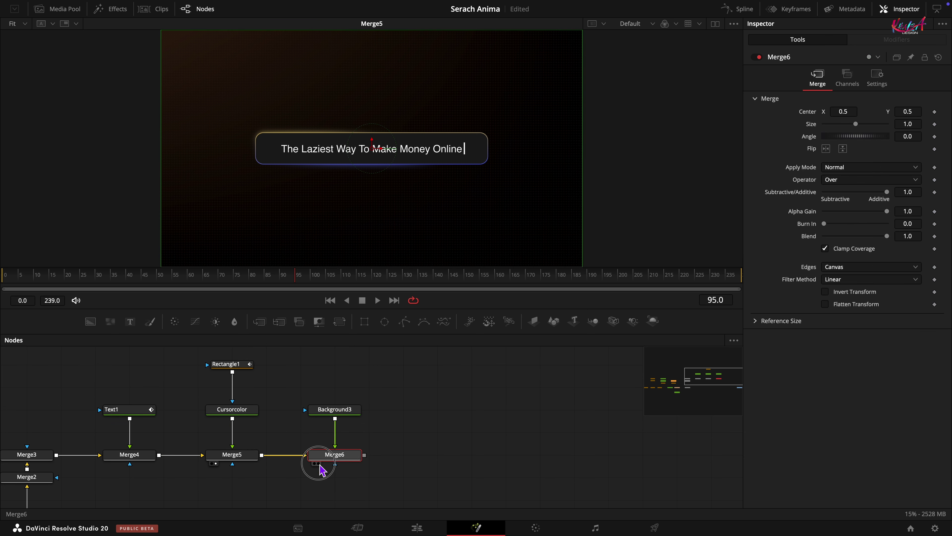
pyautogui.click(329, 414)
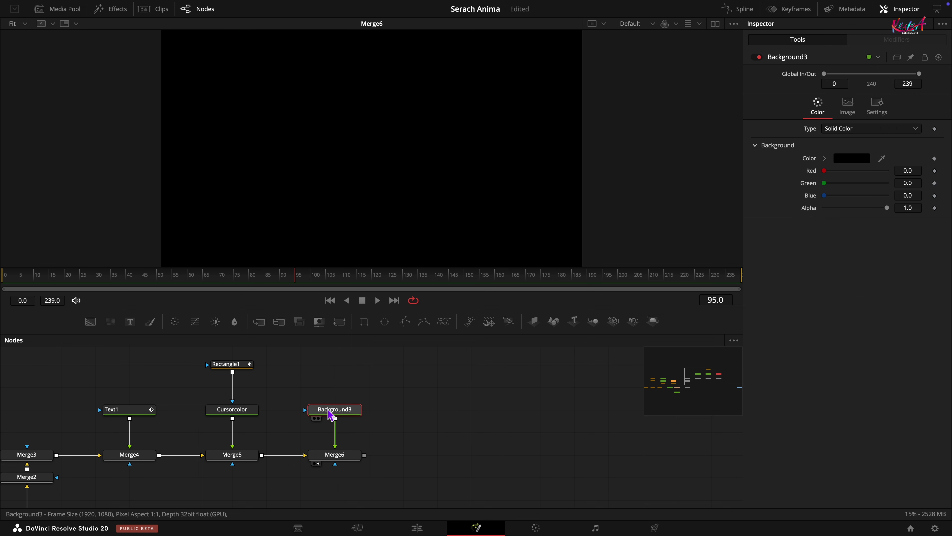
pyautogui.click(920, 170)
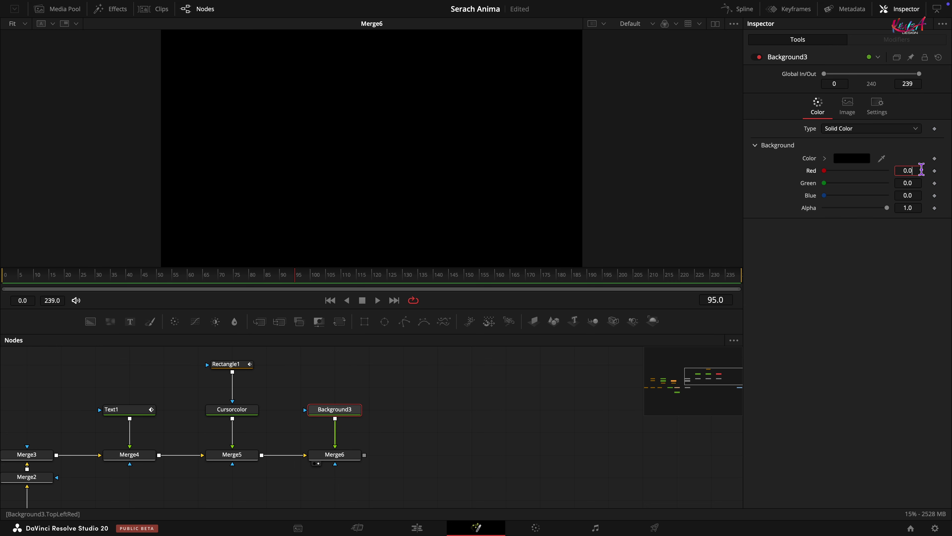
pyautogui.write('3')
pyautogui.press('Tab')
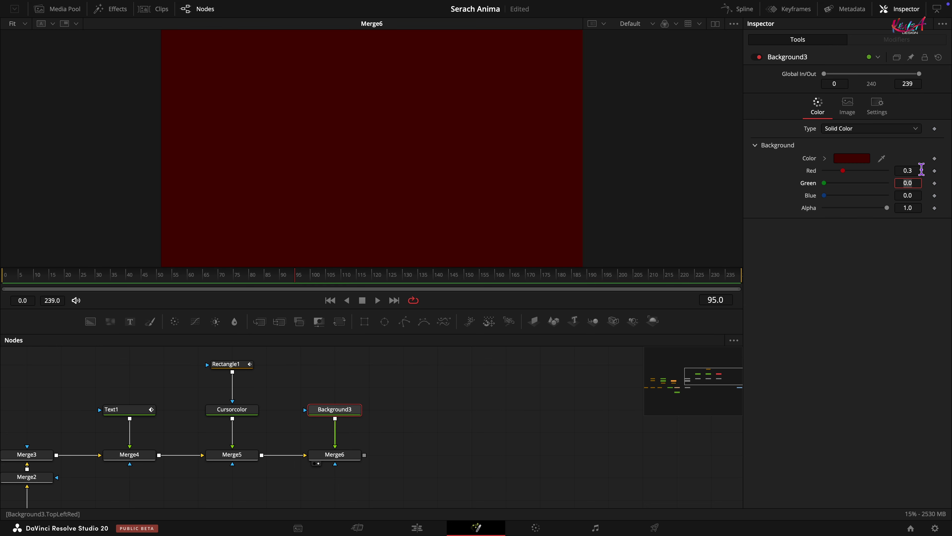
pyautogui.write('0.3')
pyautogui.press('Tab')
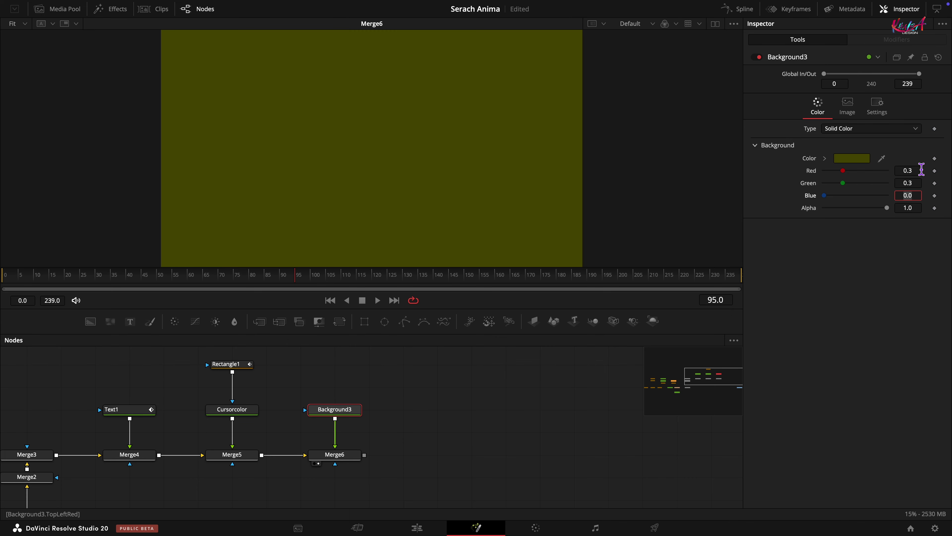
pyautogui.write('0.3')
pyautogui.press('Tab')
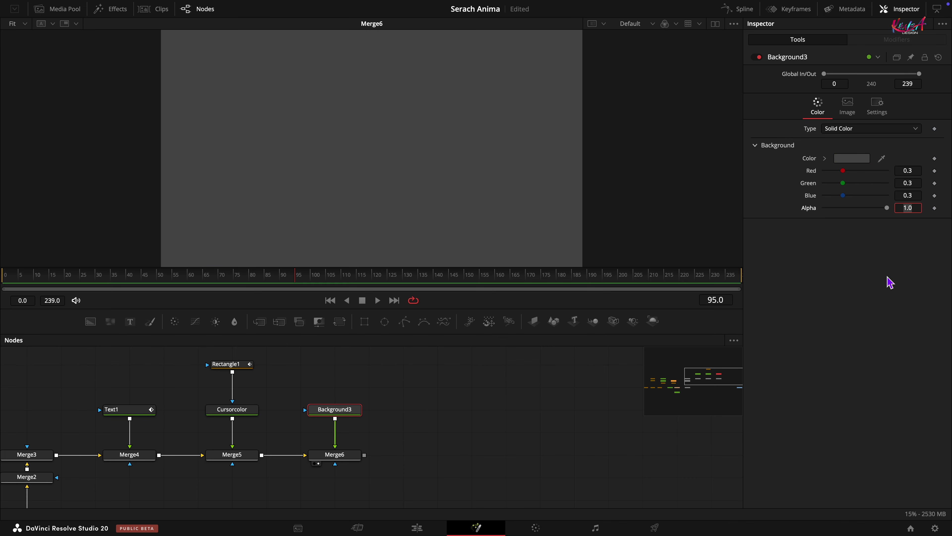
pyautogui.click(813, 370)
# Step: Mask Background3 with an Ellipse, link its Width to Height with an expression, and set the Height to 0.023
pyautogui.moveTo(386, 323); pyautogui.dragTo(334, 418)
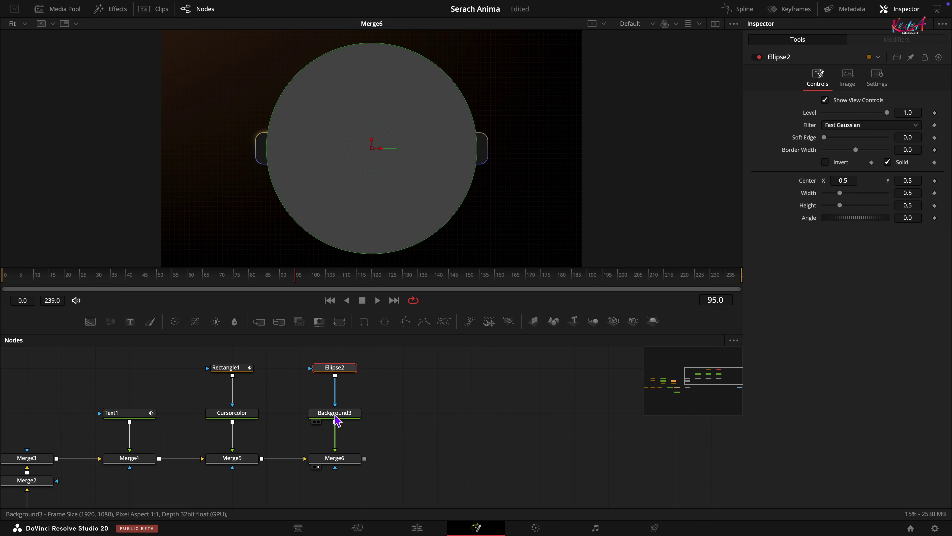
pyautogui.moveTo(437, 398); pyautogui.dragTo(421, 439)
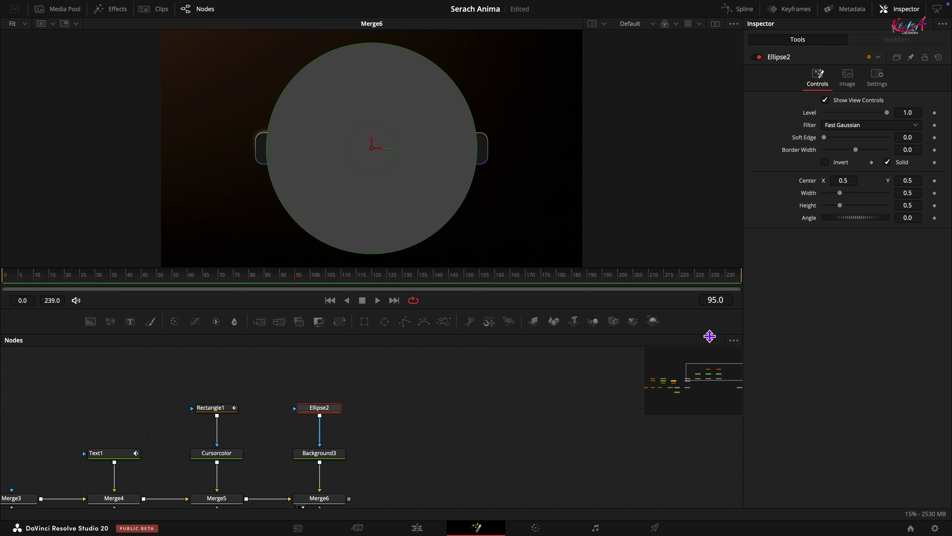
pyautogui.rightClick(818, 194)
pyautogui.click(841, 310)
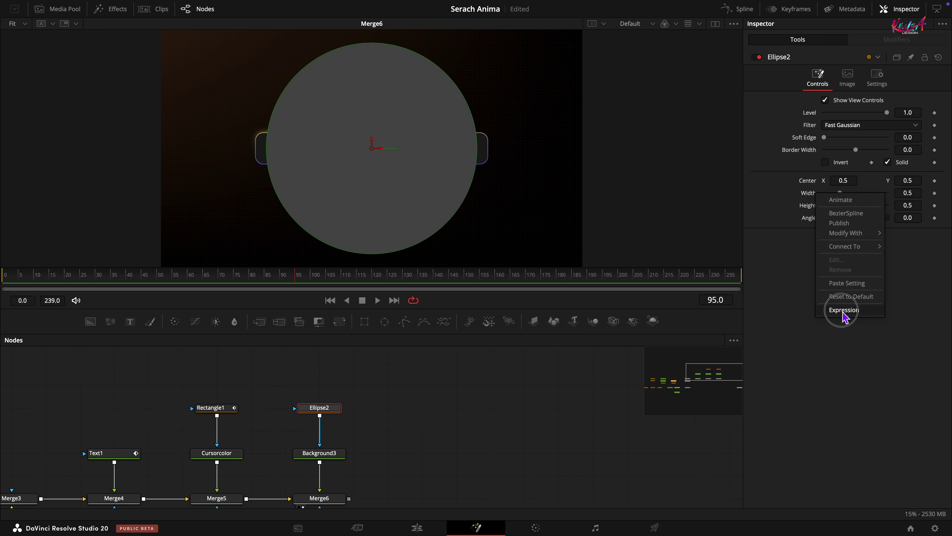
pyautogui.moveTo(826, 205); pyautogui.dragTo(808, 219)
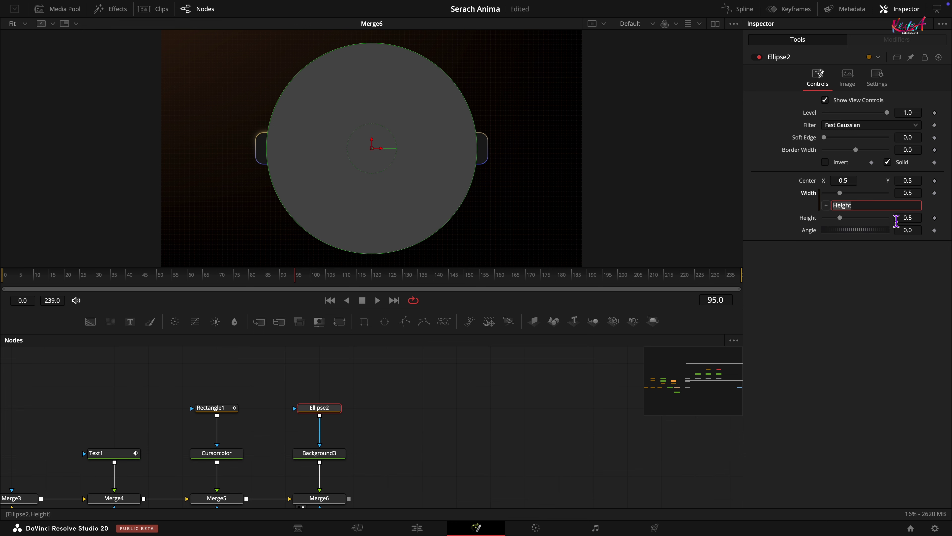
pyautogui.click(920, 219)
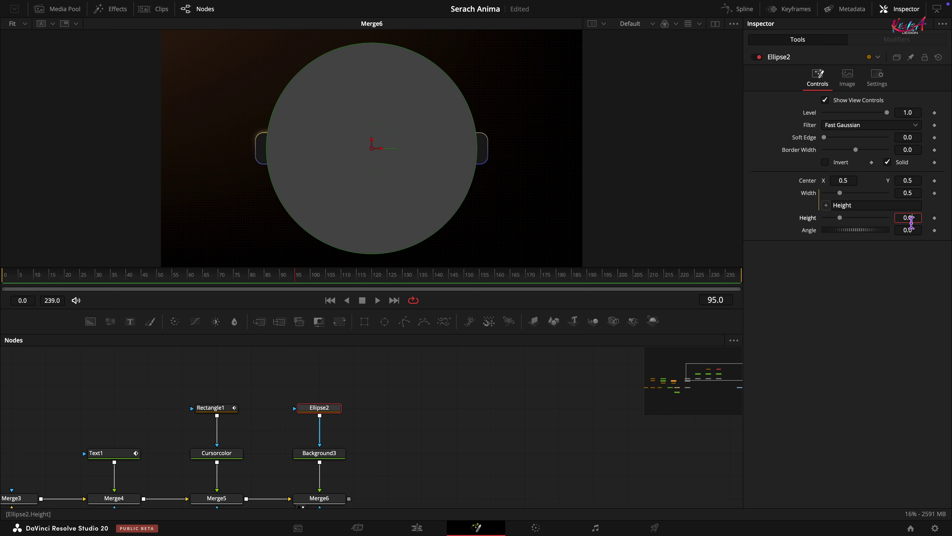
pyautogui.press('Tab')
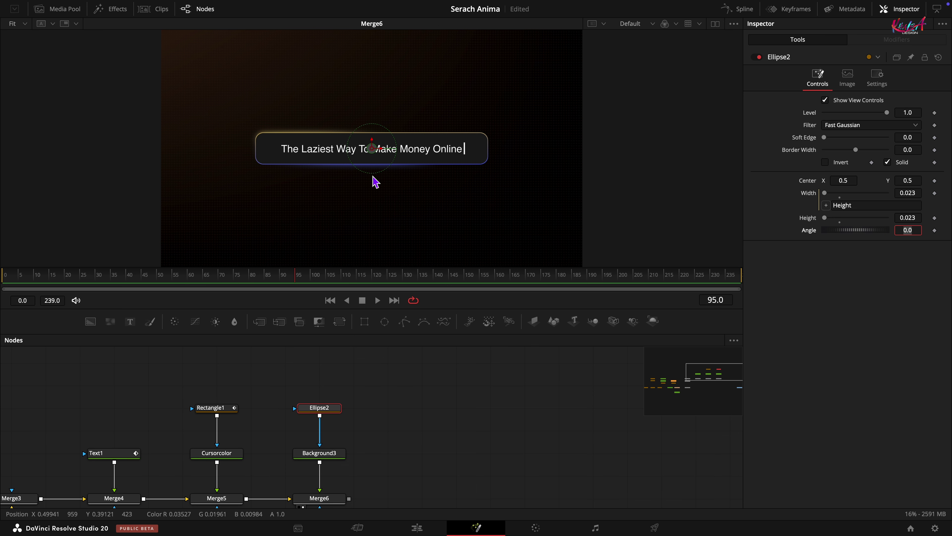
# Step: Shift Ellipse2's Center X to 0.502 and open that value for editing
pyautogui.scroll(3, 374, 176)
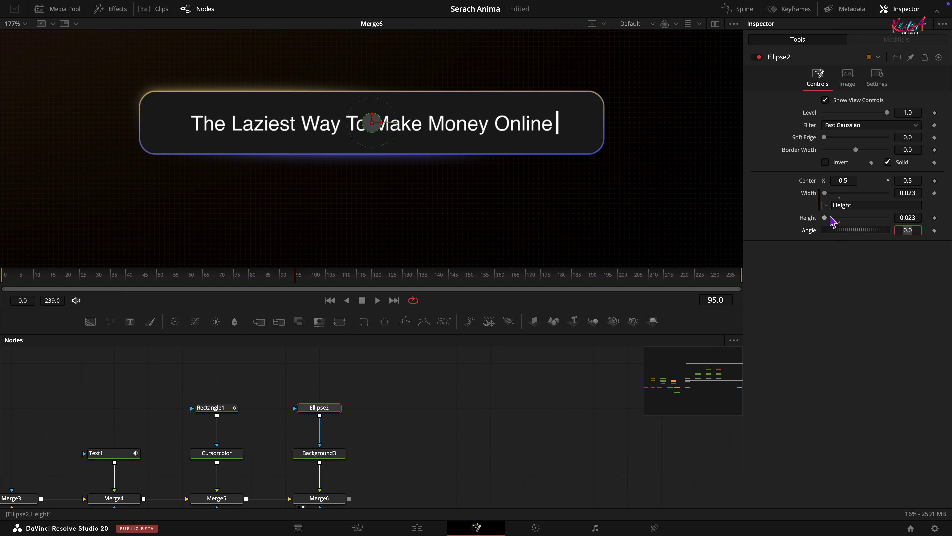
pyautogui.moveTo(849, 179); pyautogui.dragTo(852, 180)
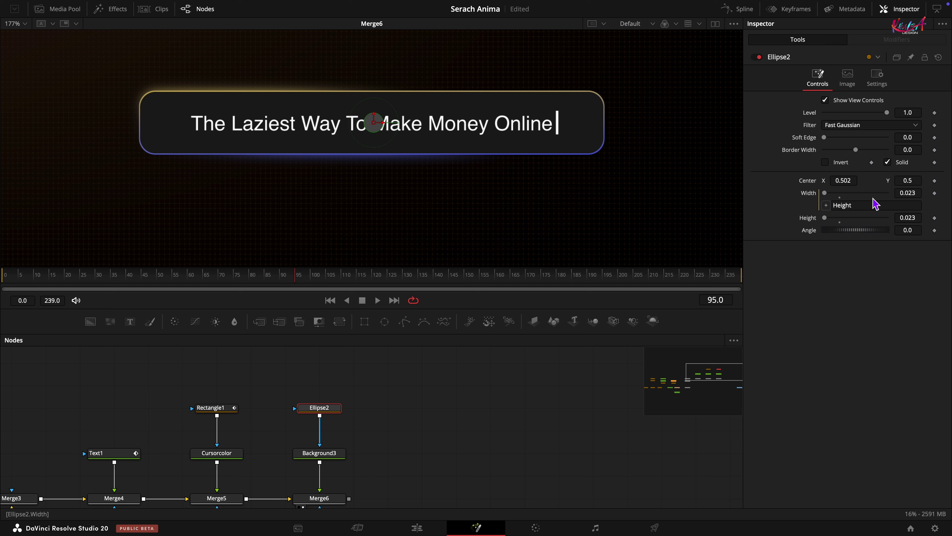
pyautogui.click(855, 180)
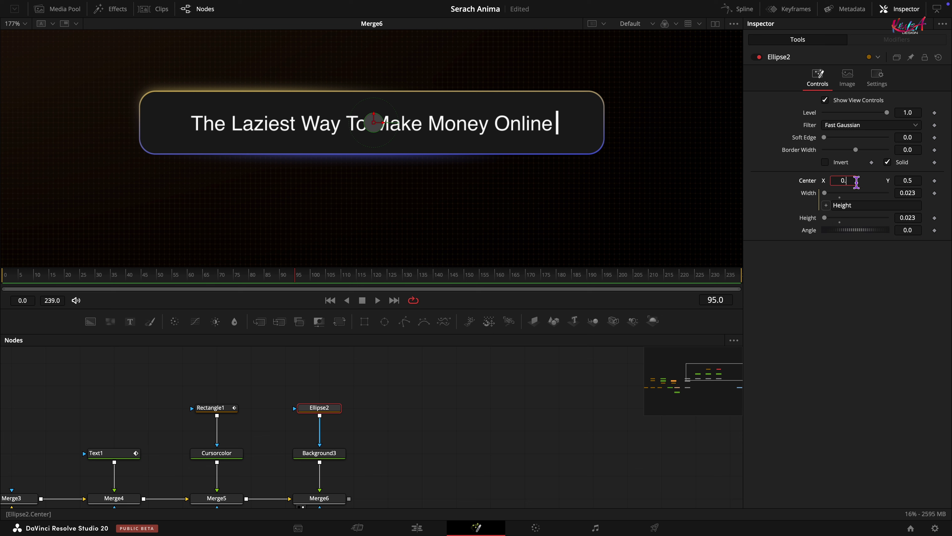
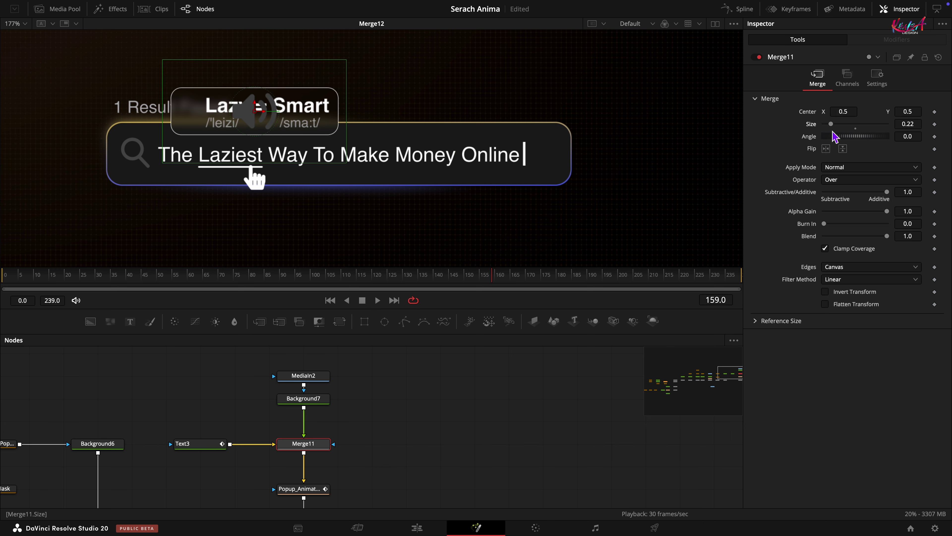
# Step: Set Merge11's Size to 0.085 and its Center to X 0.422, Y 0.51 to place the speaker icon beside the popup text
pyautogui.click(916, 124)
pyautogui.press('Tab')
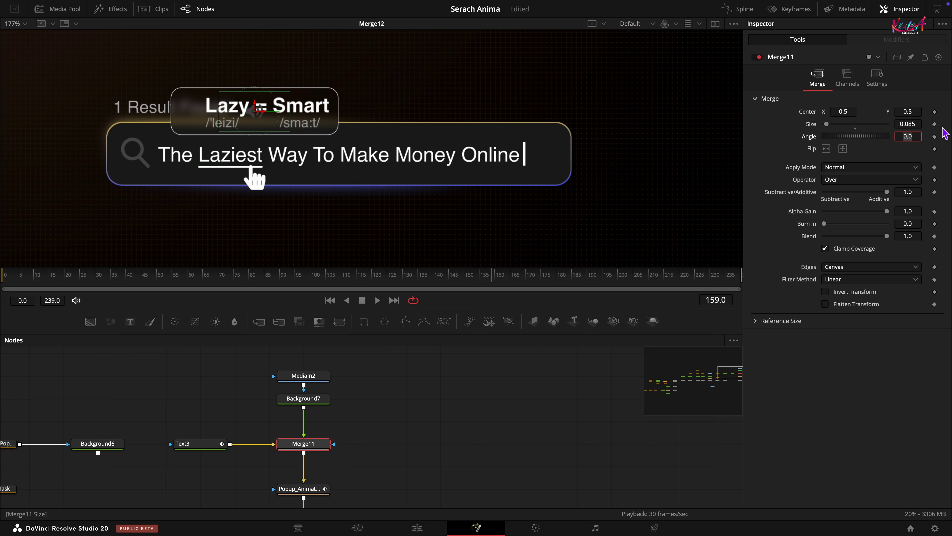
pyautogui.moveTo(848, 113); pyautogui.dragTo(810, 117)
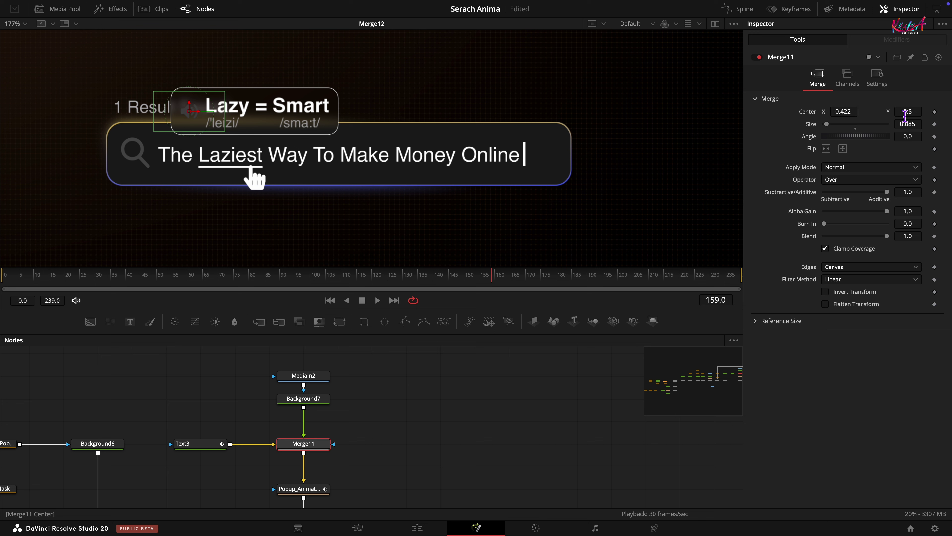
pyautogui.click(919, 113)
pyautogui.write('1')
pyautogui.press('Tab')
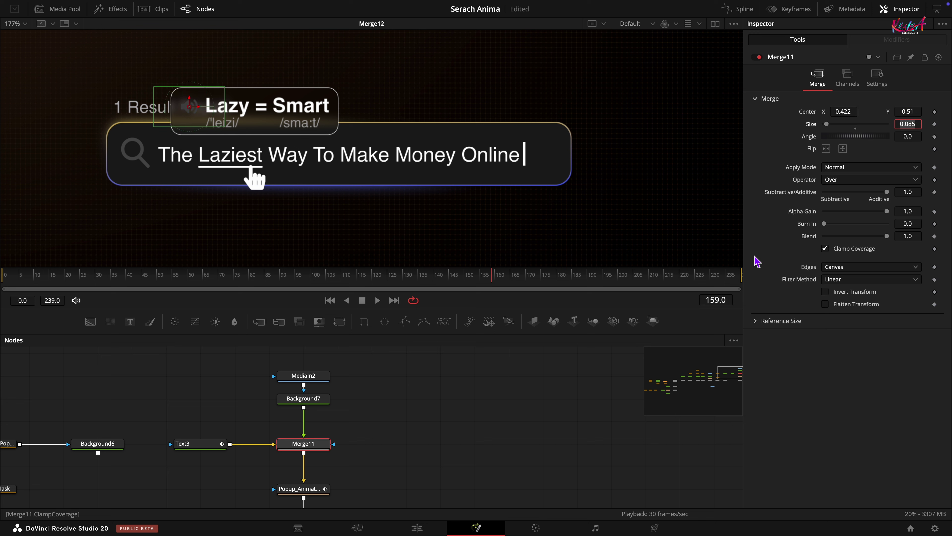
# Step: Lighten Background7's color to a neutral grey with Red, Green and Blue at 0.494117
pyautogui.click(309, 400)
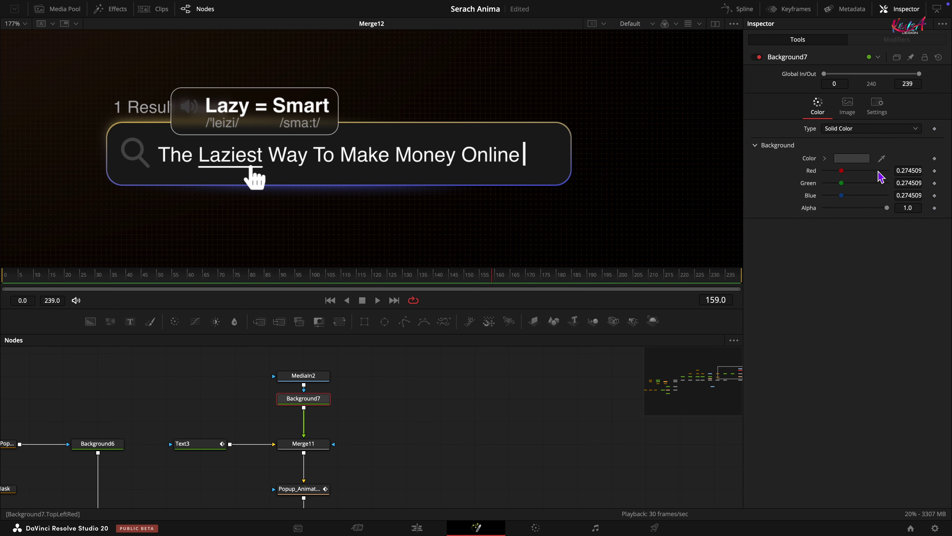
pyautogui.click(856, 159)
pyautogui.click(778, 362)
pyautogui.moveTo(778, 363); pyautogui.dragTo(772, 362)
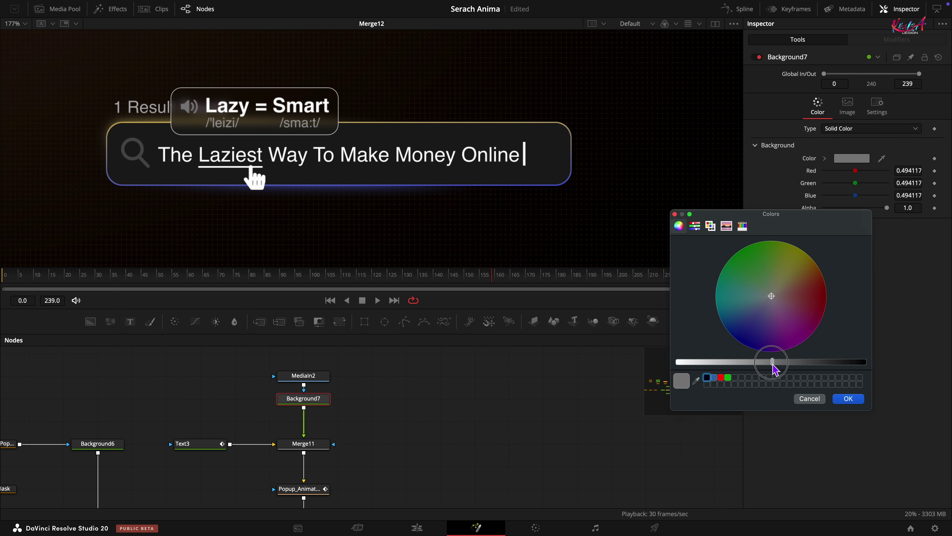
pyautogui.click(848, 399)
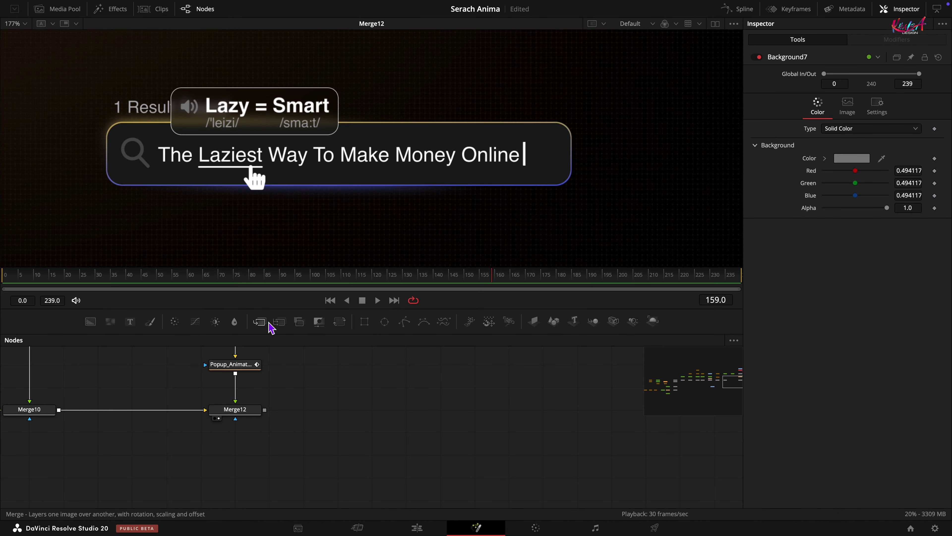
# Step: Connect a new Transform node after Merge12 and view its output with the whole frame fitted in the viewer
pyautogui.moveTo(339, 321); pyautogui.dragTo(349, 405)
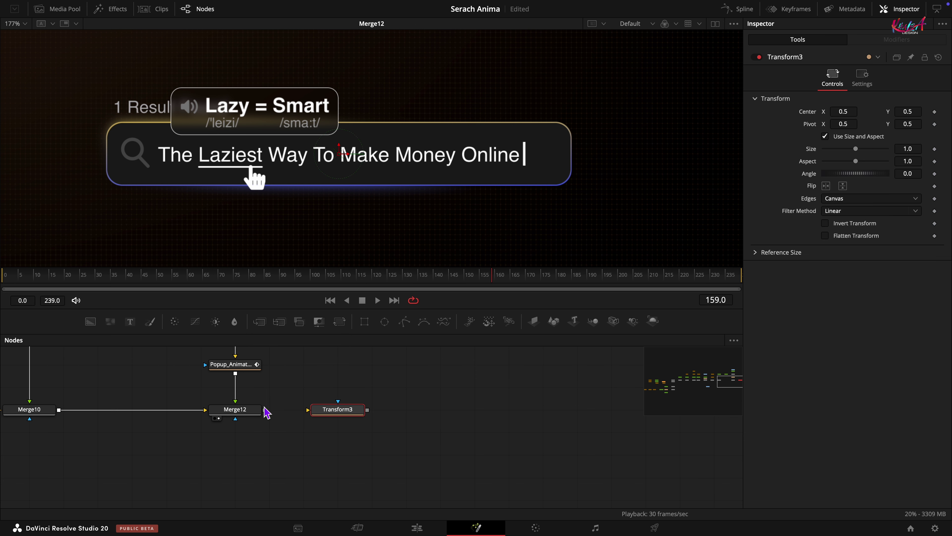
pyautogui.moveTo(264, 410); pyautogui.dragTo(336, 410)
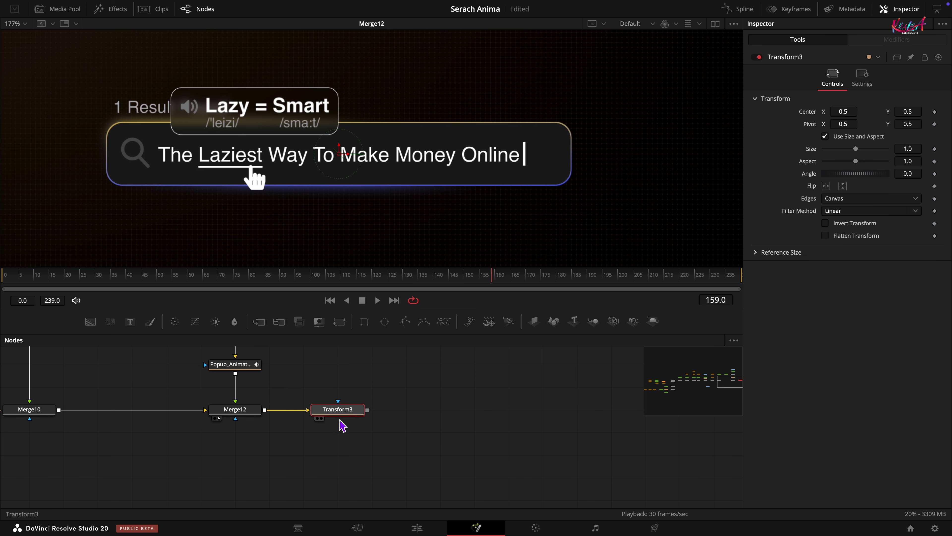
pyautogui.click(321, 418)
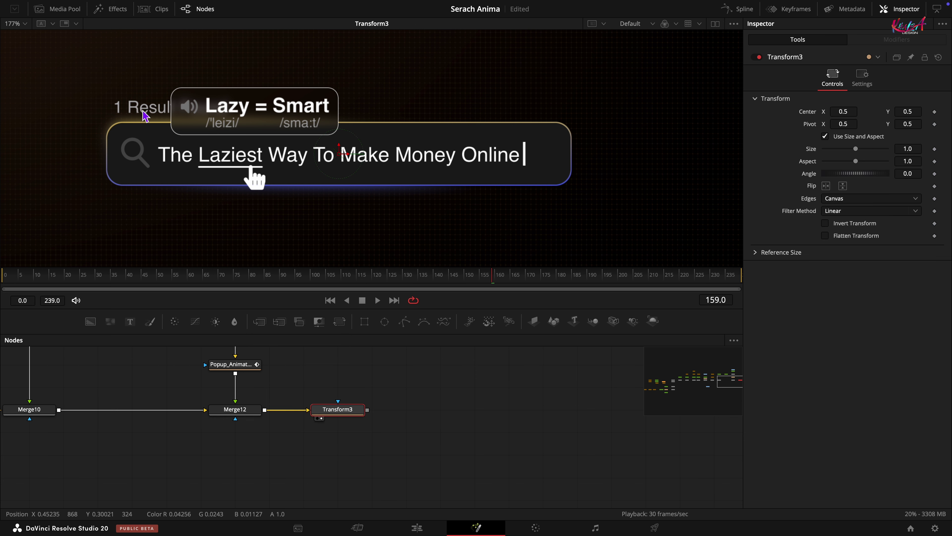
pyautogui.click(25, 24)
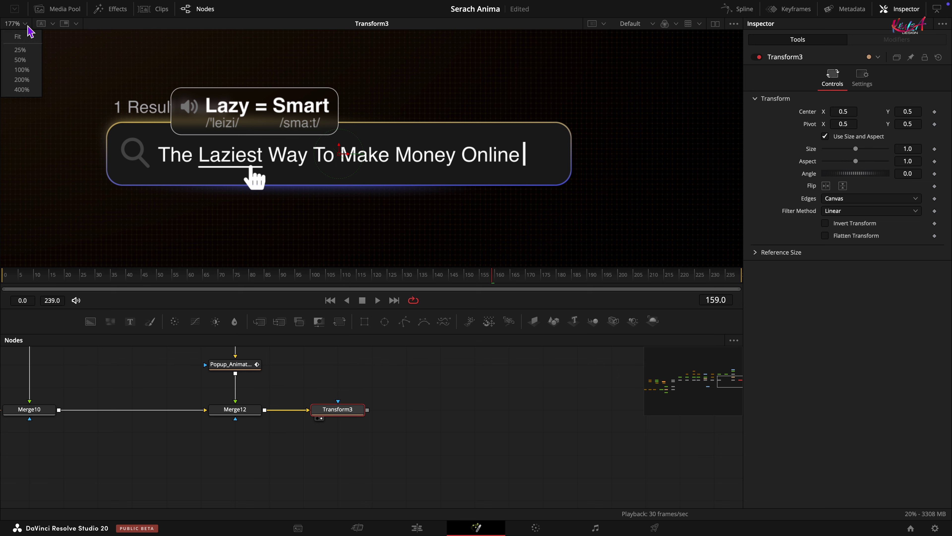
pyautogui.click(18, 36)
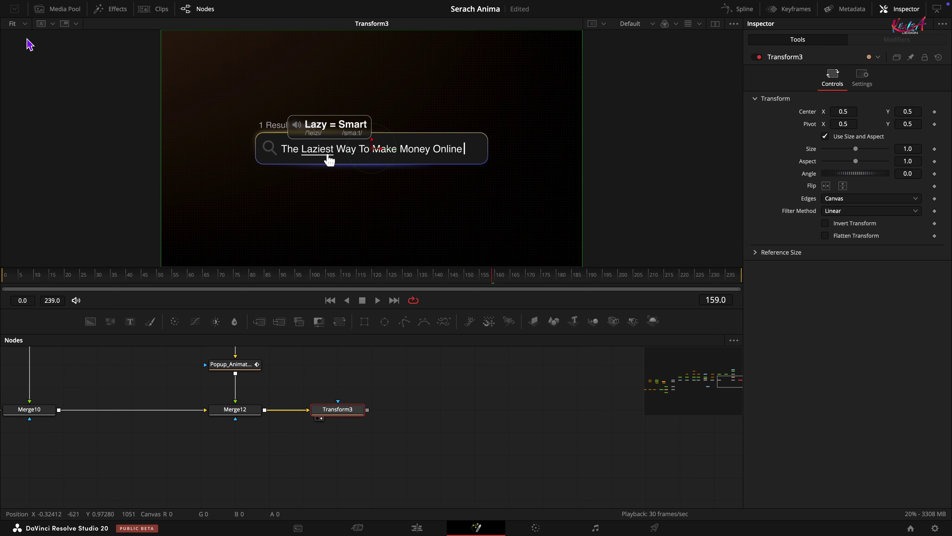
pyautogui.click(398, 405)
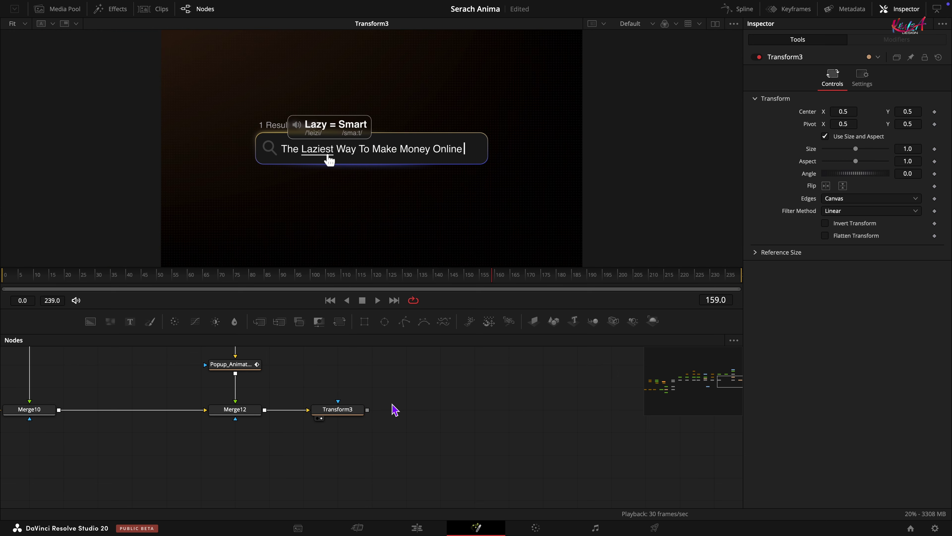
pyautogui.click(347, 413)
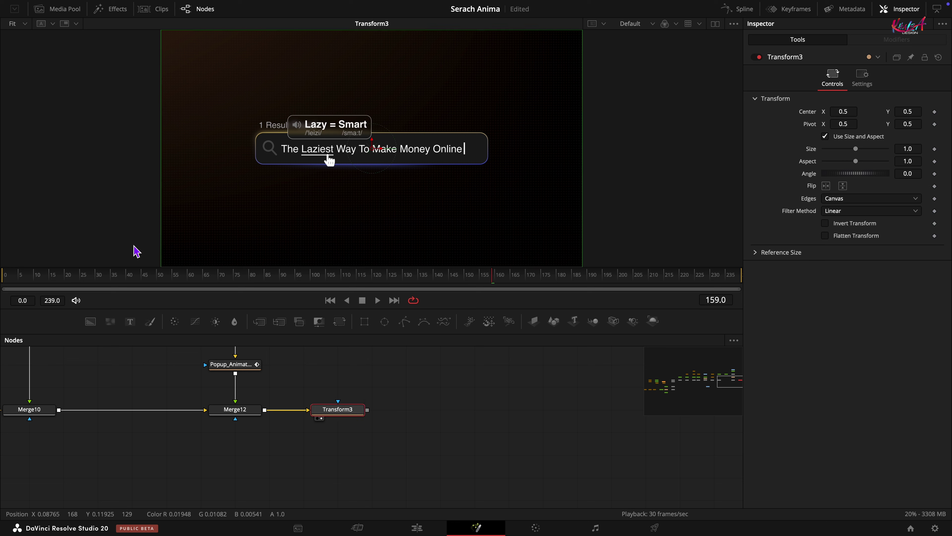
# Step: Keyframe the hand pointer's Transform2 Size, shrinking it at about frame 105 and keeping 0.11 at frame 115, and play back the animation
pyautogui.moveTo(69, 276); pyautogui.dragTo(1, 285)
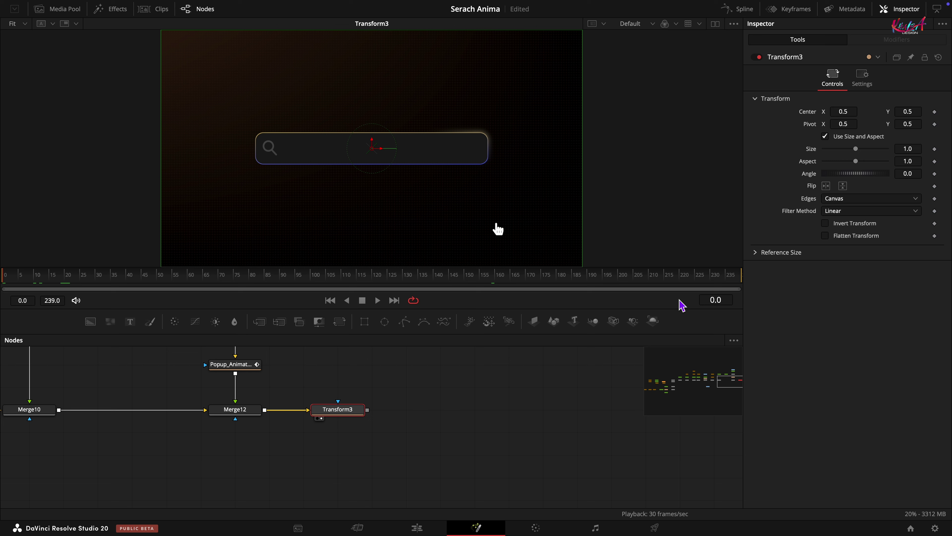
pyautogui.moveTo(320, 446); pyautogui.dragTo(558, 481)
pyautogui.moveTo(362, 426); pyautogui.dragTo(540, 446)
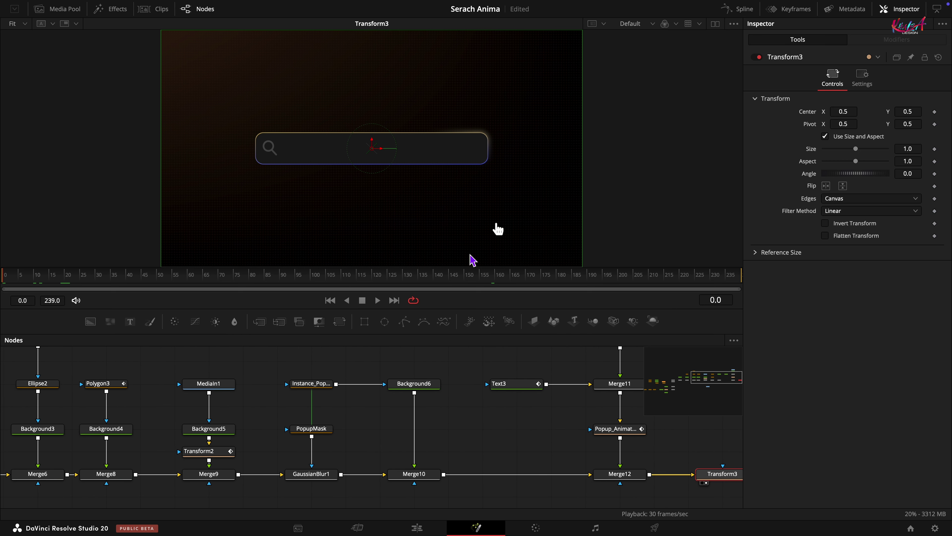
pyautogui.moveTo(339, 422); pyautogui.dragTo(461, 421)
pyautogui.click(328, 384)
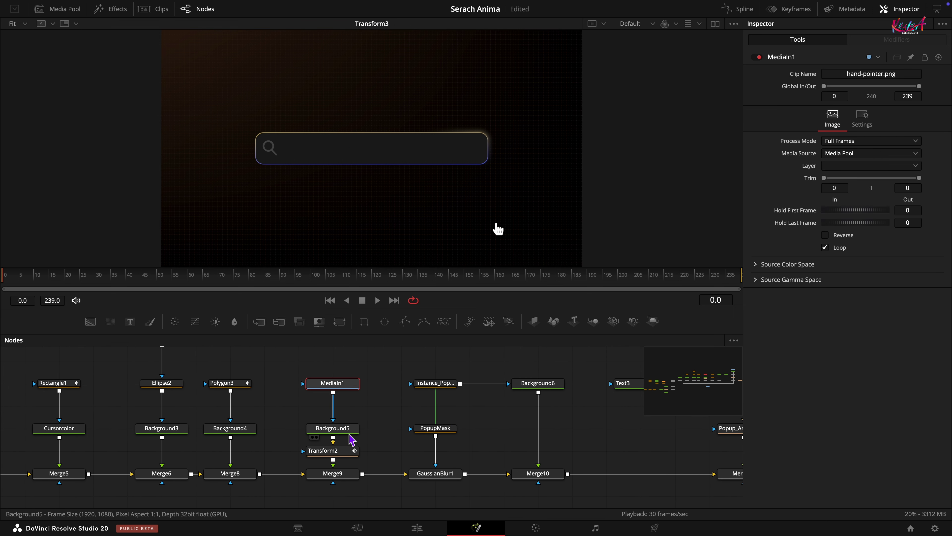
pyautogui.click(327, 453)
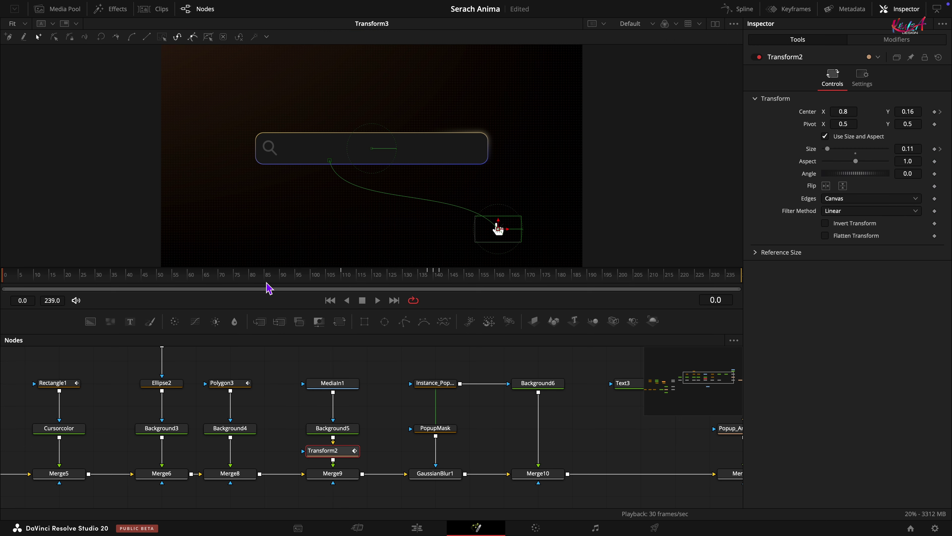
pyautogui.moveTo(394, 281); pyautogui.dragTo(357, 279)
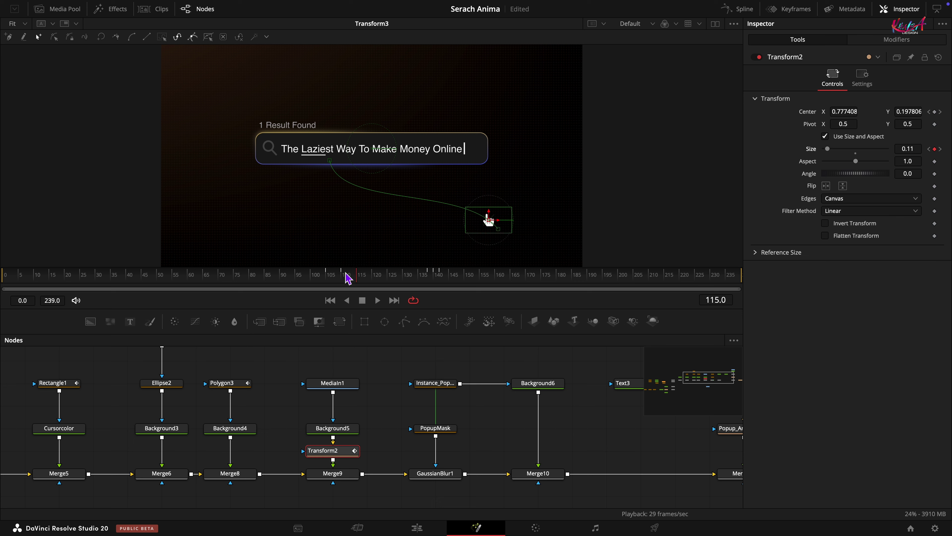
pyautogui.moveTo(356, 279); pyautogui.dragTo(327, 277)
pyautogui.moveTo(827, 148); pyautogui.dragTo(776, 155)
pyautogui.click(602, 427)
pyautogui.press('space')
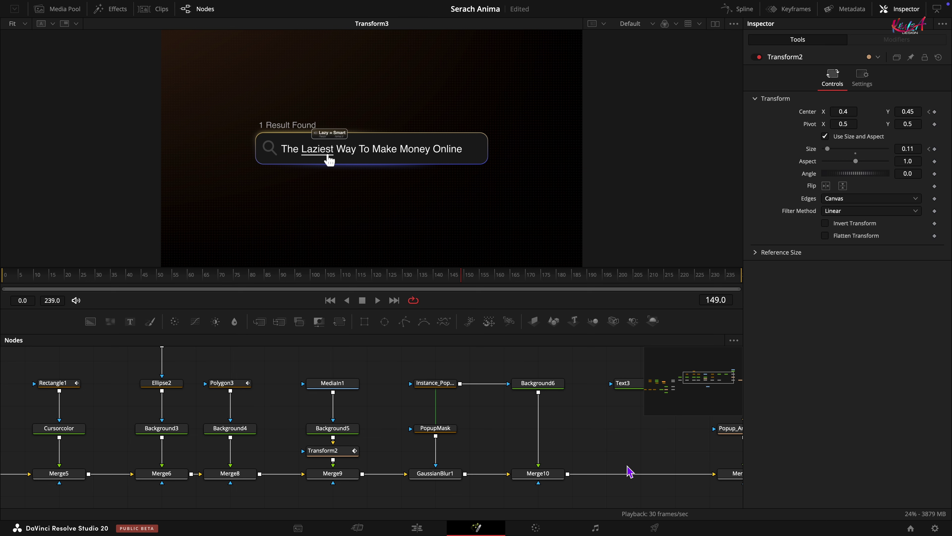
# Step: Set Transform3's Size to 1.5 at frame 0 and add a keyframe for it
pyautogui.moveTo(627, 451); pyautogui.dragTo(383, 427)
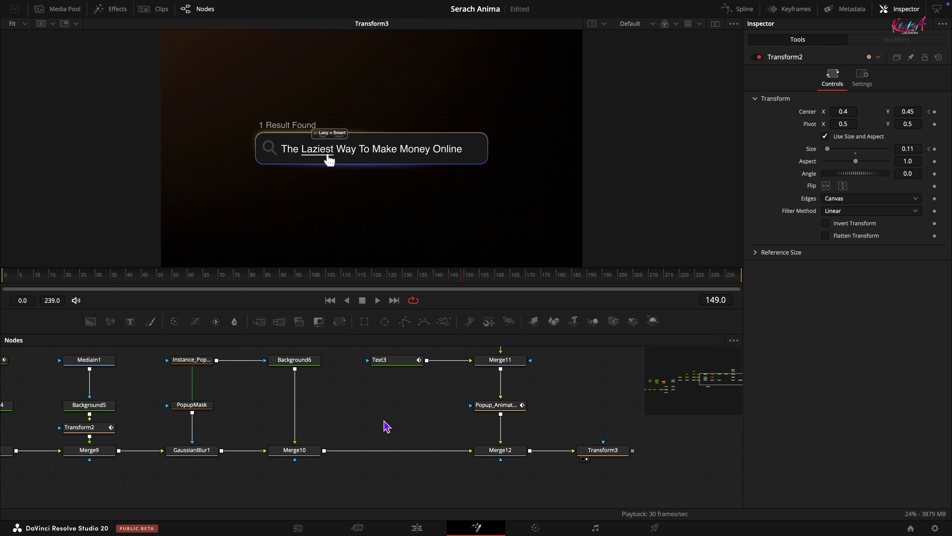
pyautogui.moveTo(587, 427); pyautogui.dragTo(476, 442)
pyautogui.click(495, 465)
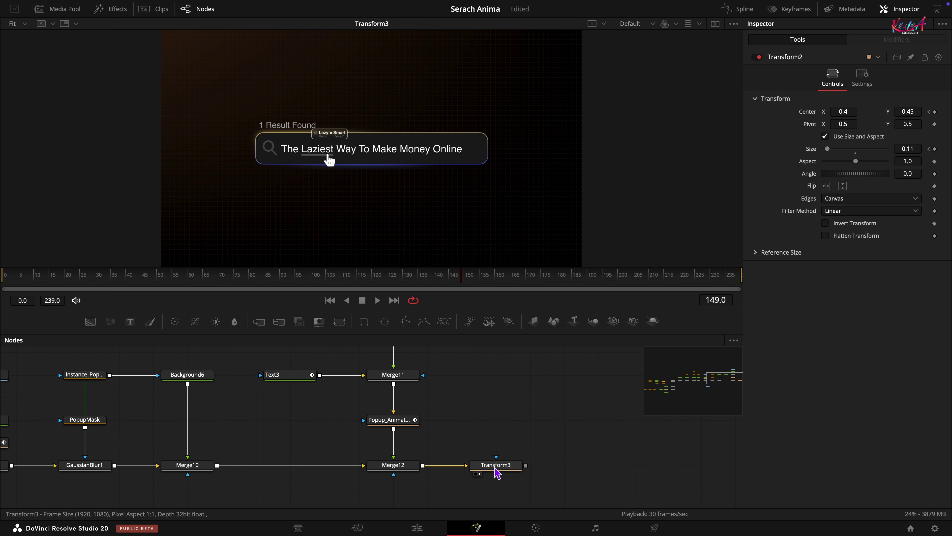
pyautogui.moveTo(98, 270); pyautogui.dragTo(1, 275)
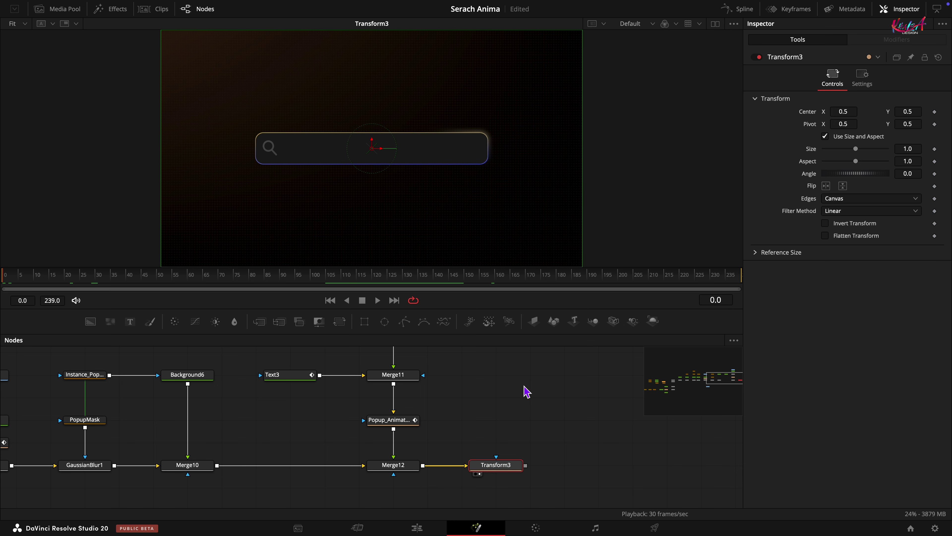
pyautogui.click(920, 150)
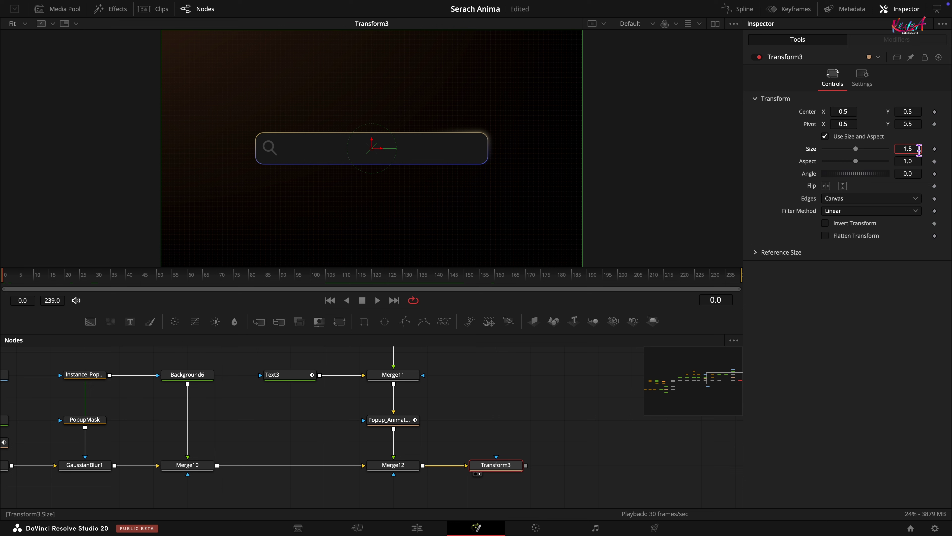
pyautogui.press('Tab')
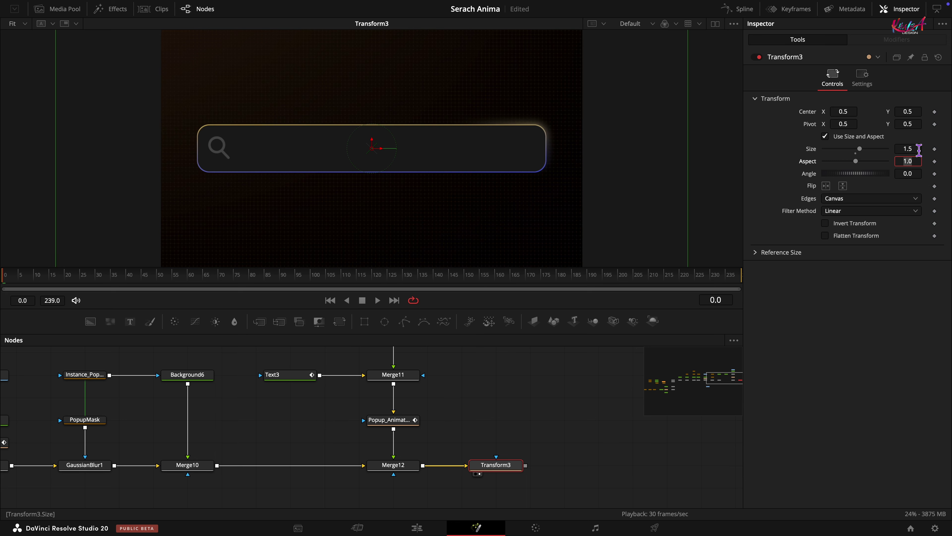
pyautogui.click(934, 149)
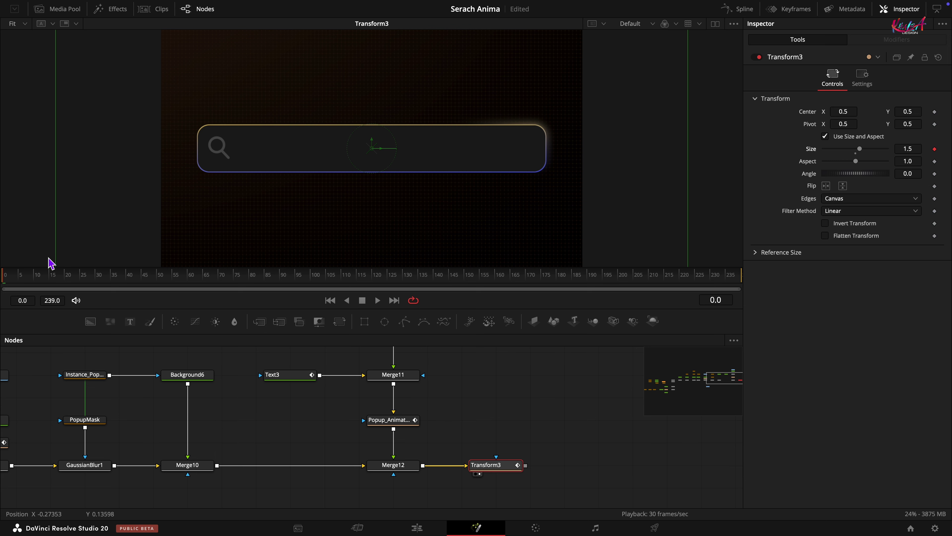
# Step: Keyframe Transform3's Size at 1.0 on frame 30
pyautogui.click(98, 282)
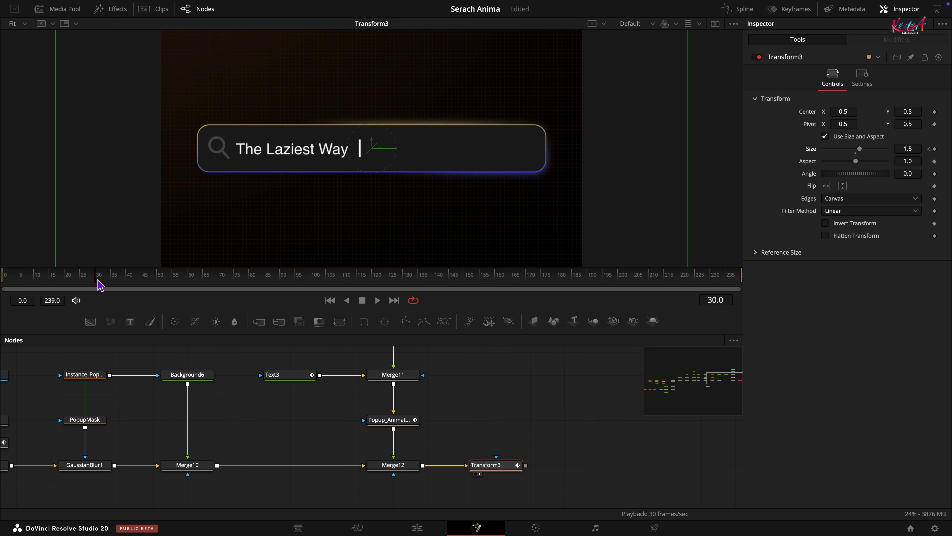
pyautogui.click(915, 149)
pyautogui.press('BackSpace')
pyautogui.press('BackSpace')
pyautogui.press('Tab')
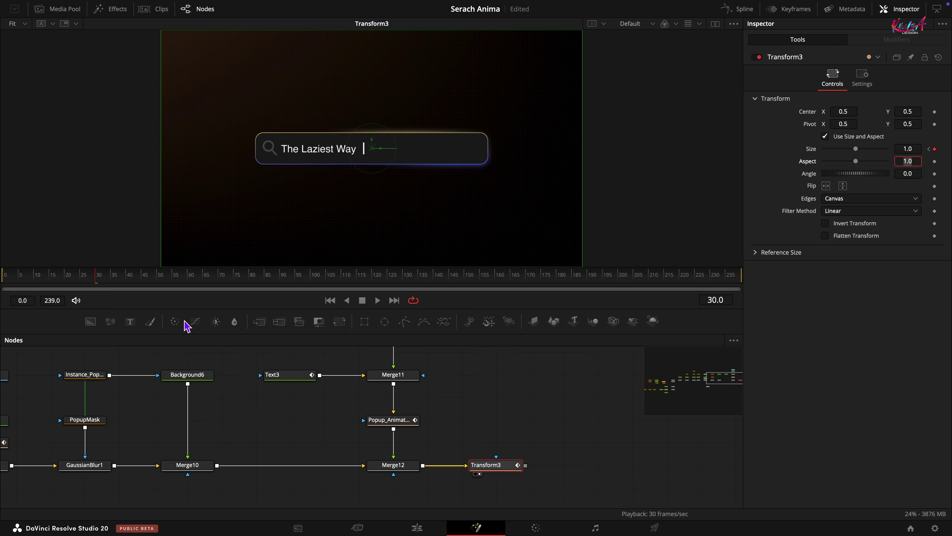
# Step: Hold Transform3's Size at 1.0 with a keyframe on frame 120, set it to 1.8 on frame 140, and scrub through the zoom
pyautogui.click(373, 277)
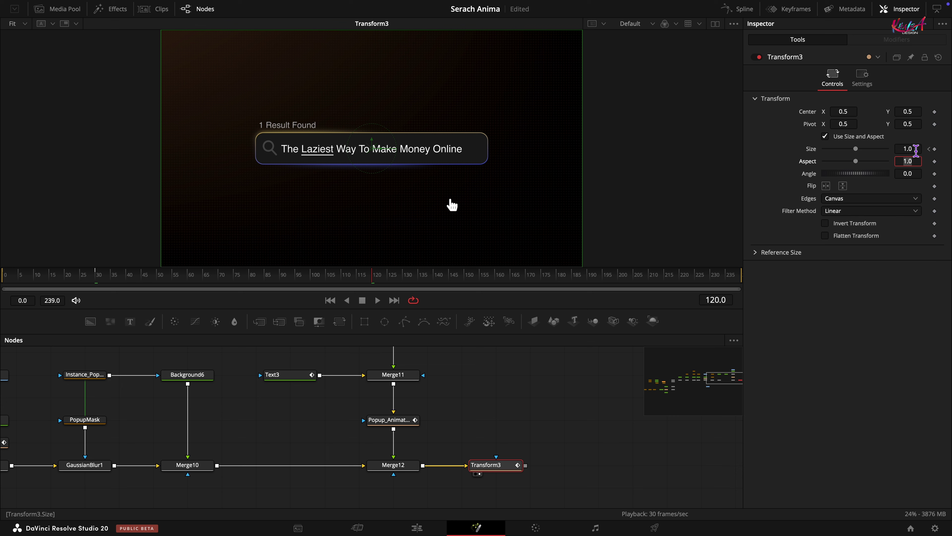
pyautogui.click(935, 149)
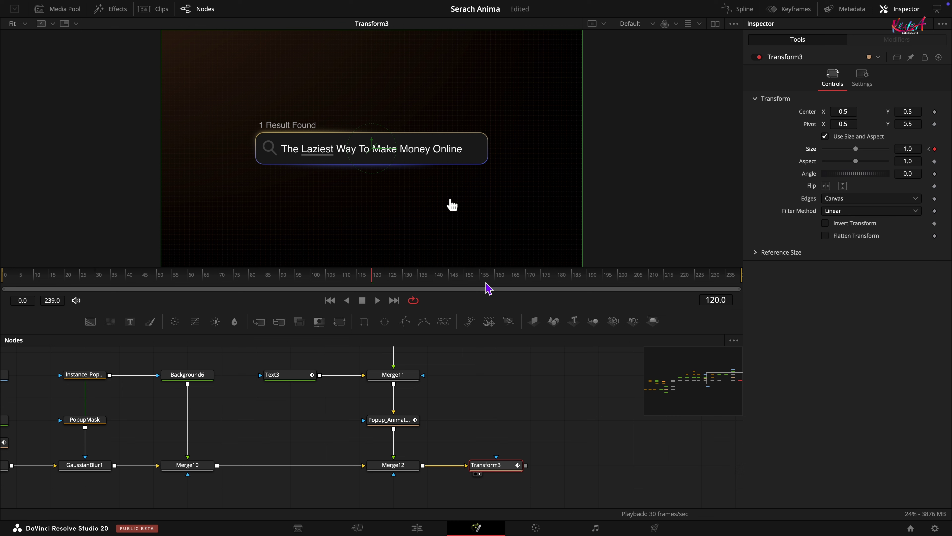
pyautogui.click(437, 280)
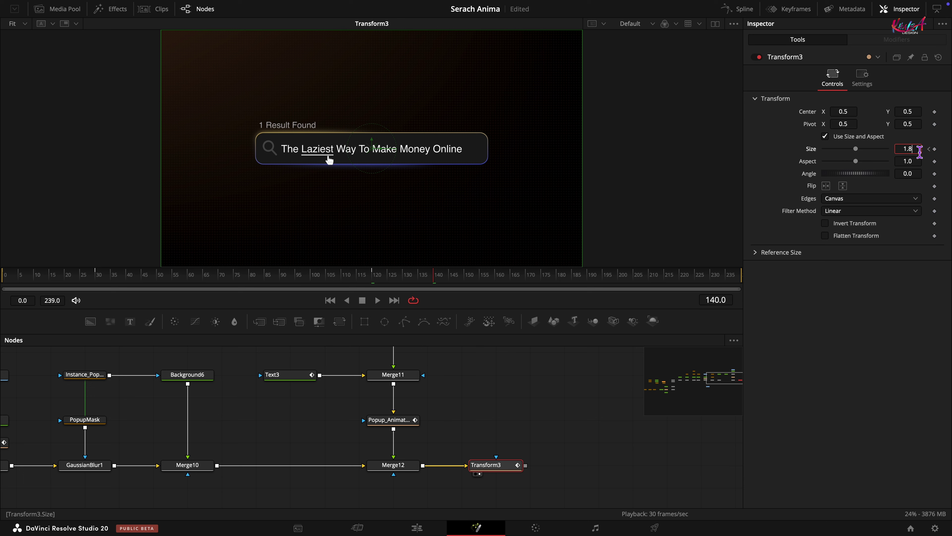
pyautogui.press('Tab')
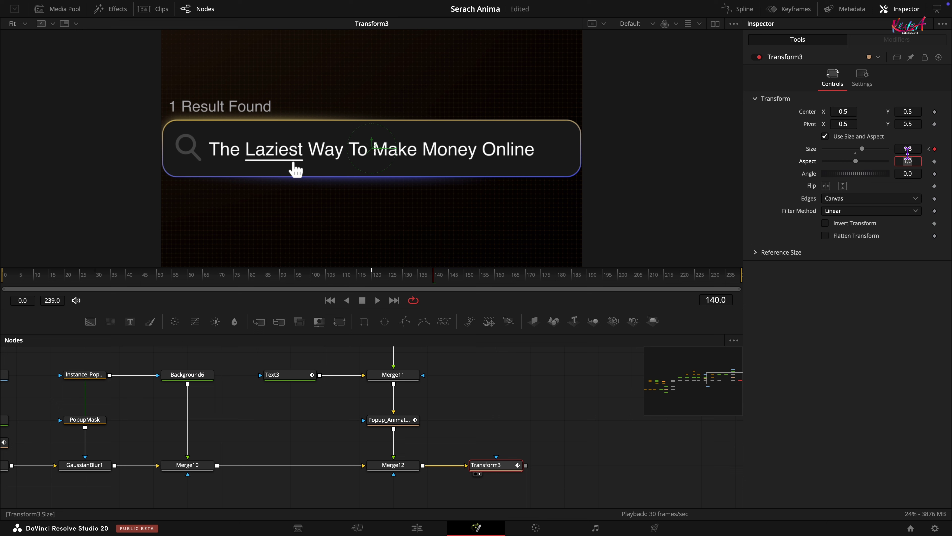
pyautogui.click(553, 388)
pyautogui.moveTo(434, 291); pyautogui.dragTo(375, 289)
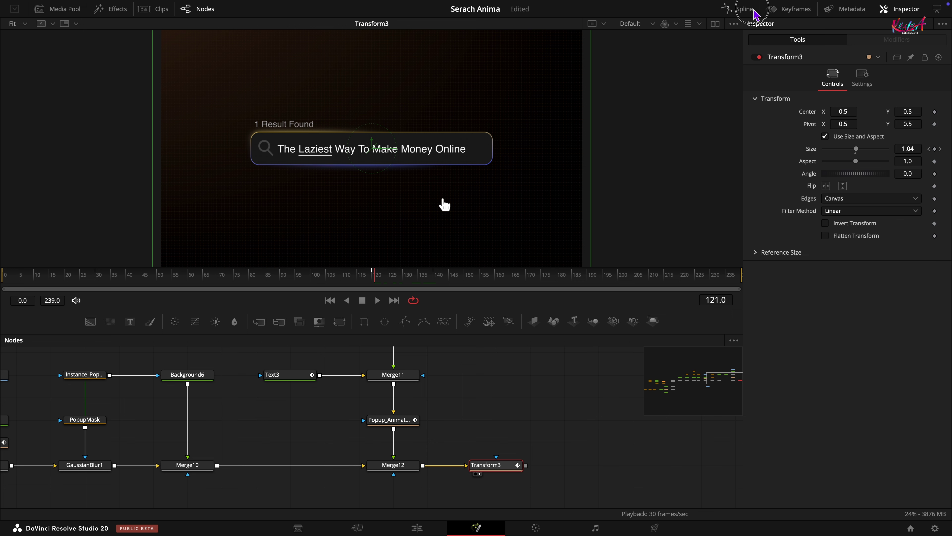
# Step: Smooth Transform3's Size curve between frames 0 and 30 and extend the frame 30 handle back to about frame 0
pyautogui.click(744, 9)
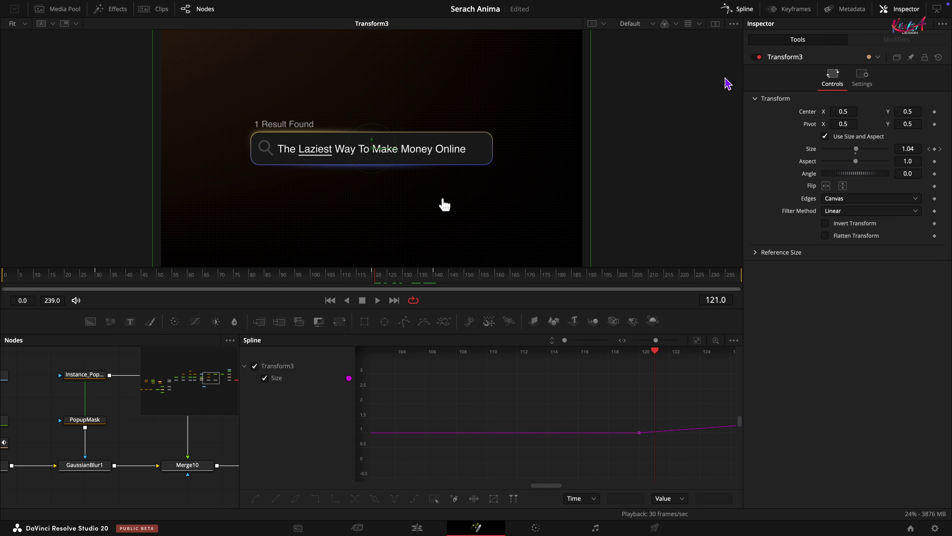
pyautogui.click(698, 341)
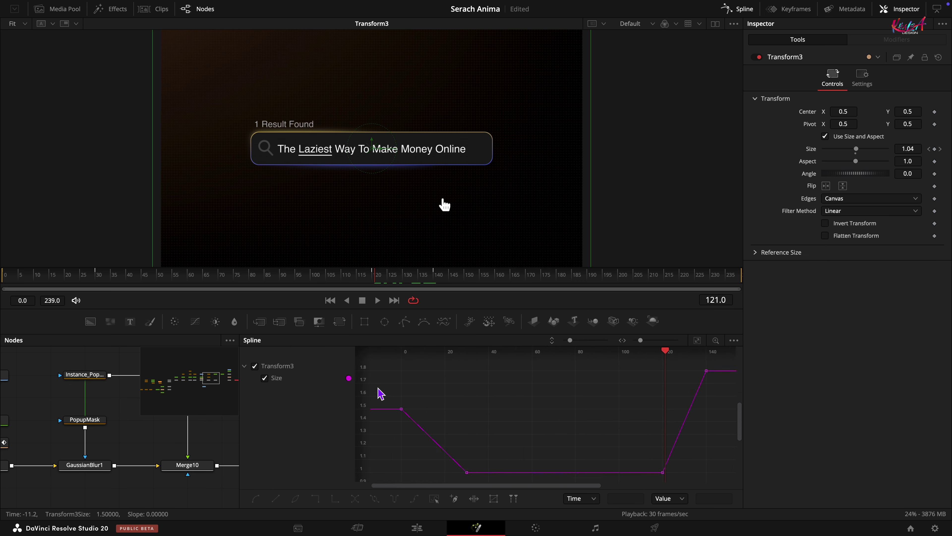
pyautogui.moveTo(377, 384); pyautogui.dragTo(471, 476)
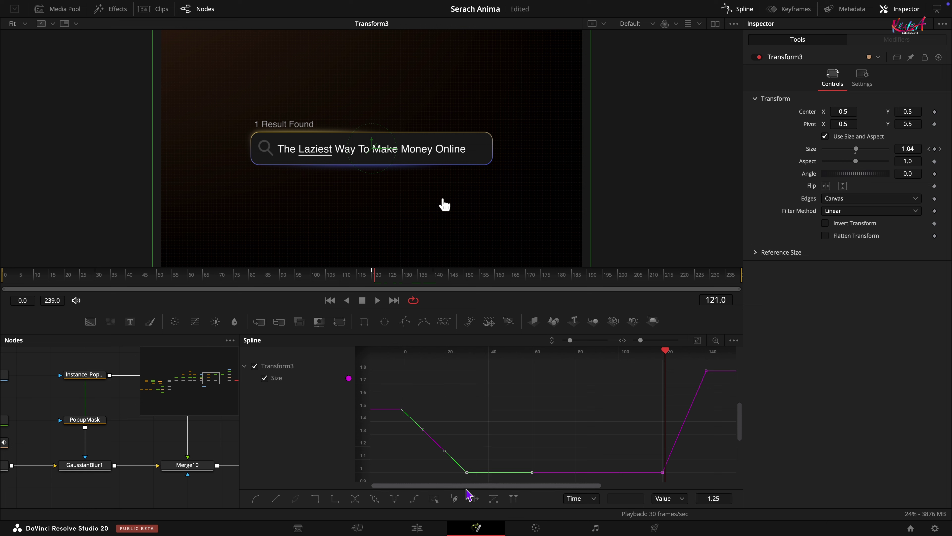
pyautogui.press('Delete')
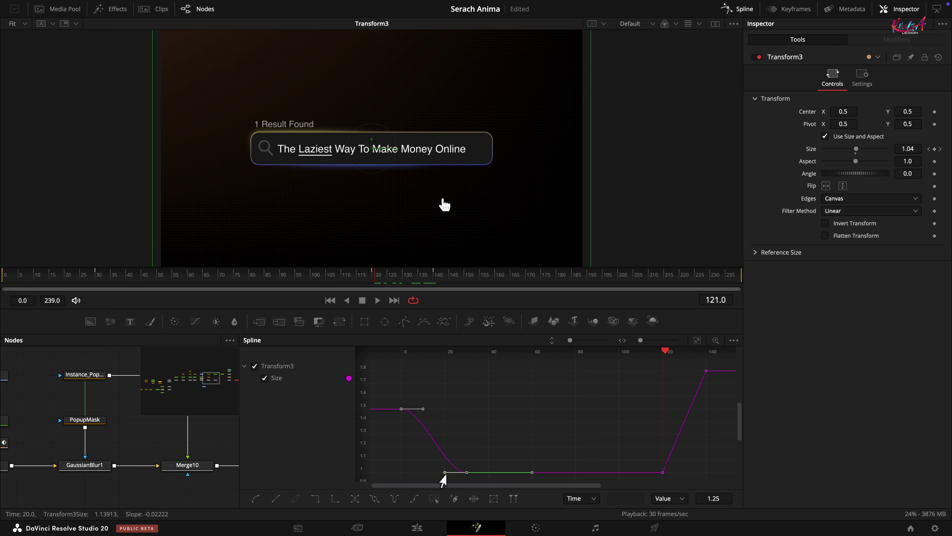
pyautogui.moveTo(443, 480); pyautogui.dragTo(400, 480)
# Step: Smooth the Size curve between frames 120 and 140, extend the frame 120 handle to about frame 139, and save the project
pyautogui.moveTo(723, 366); pyautogui.dragTo(645, 475)
pyautogui.press('s')
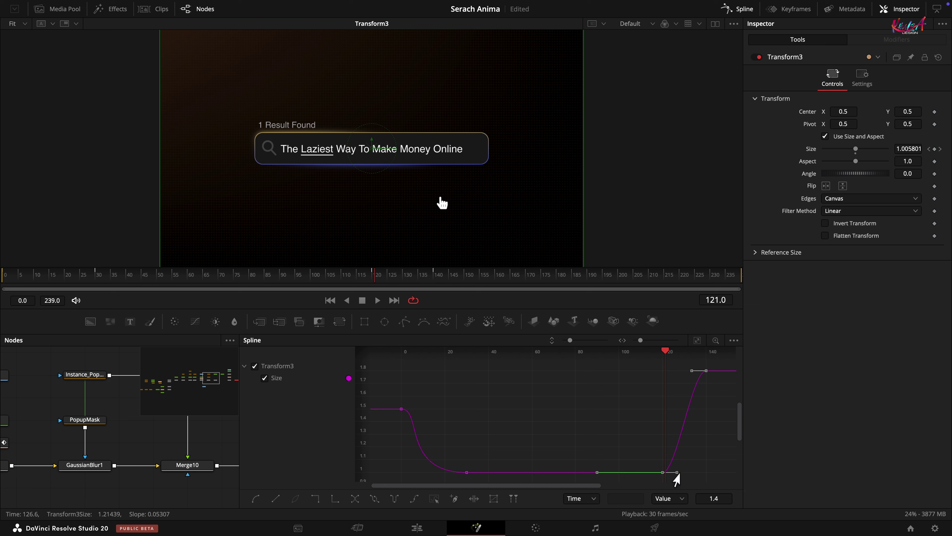
pyautogui.moveTo(676, 479); pyautogui.dragTo(703, 474)
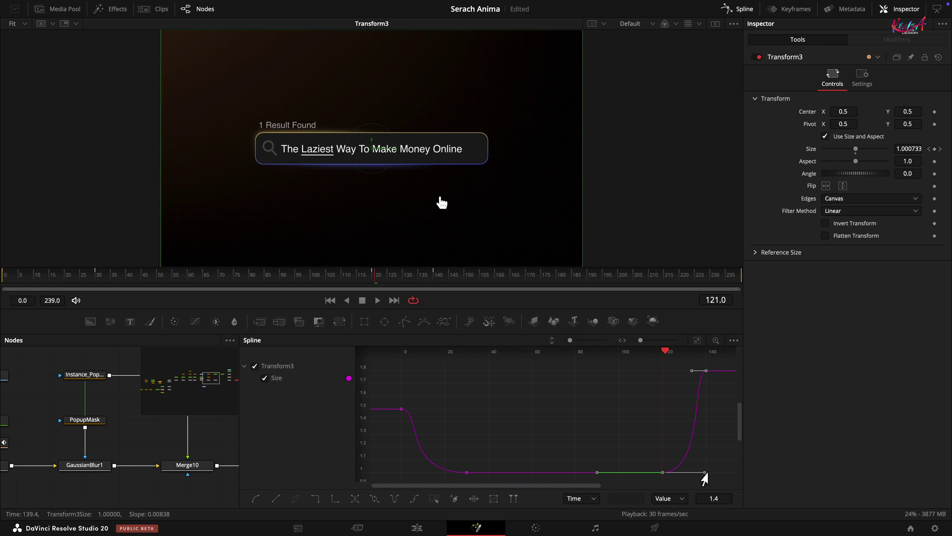
pyautogui.hotkey('ctrl', 's')
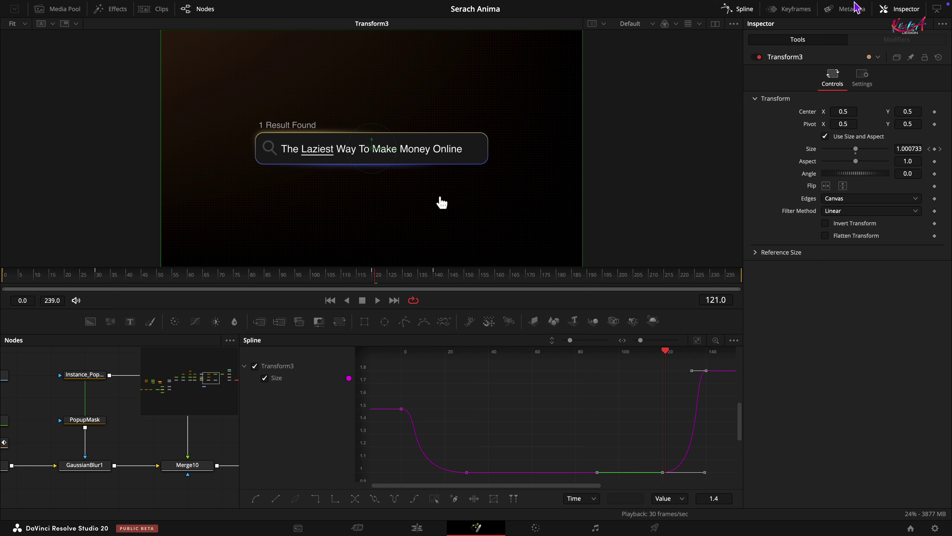
pyautogui.click(737, 9)
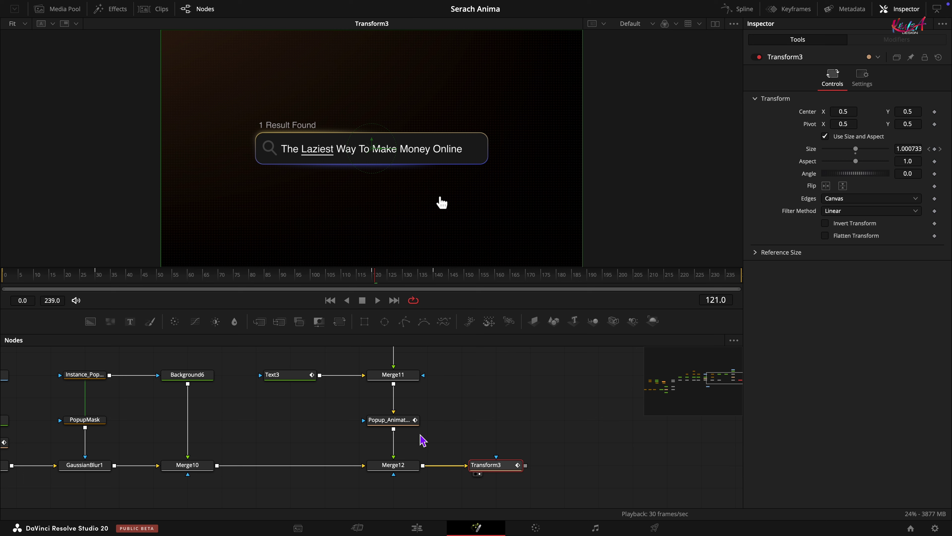
# Step: Keyframe Transform3's Center at X 0.5 on frame 120 and X 0.74 on frame 140, and scrub to the popup
pyautogui.click(373, 279)
pyautogui.click(935, 112)
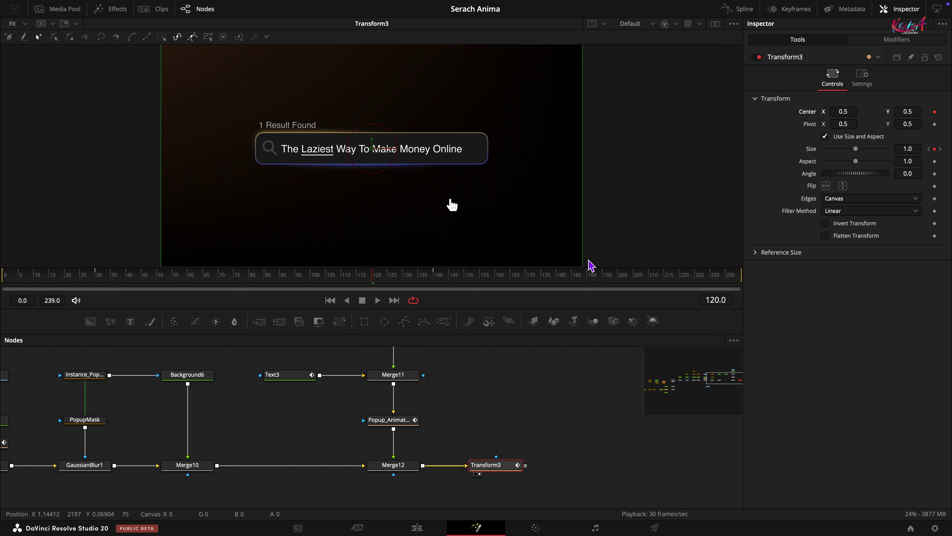
pyautogui.click(437, 281)
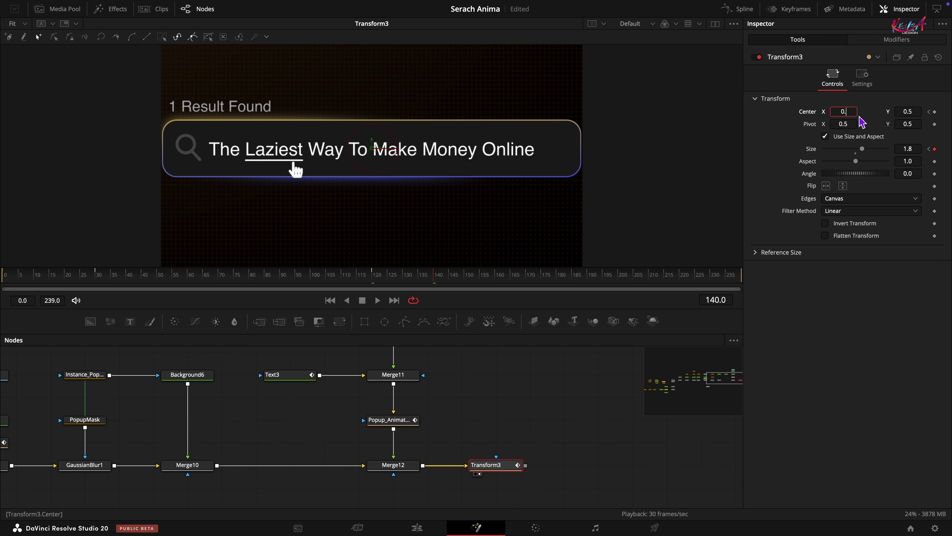
pyautogui.press('Tab')
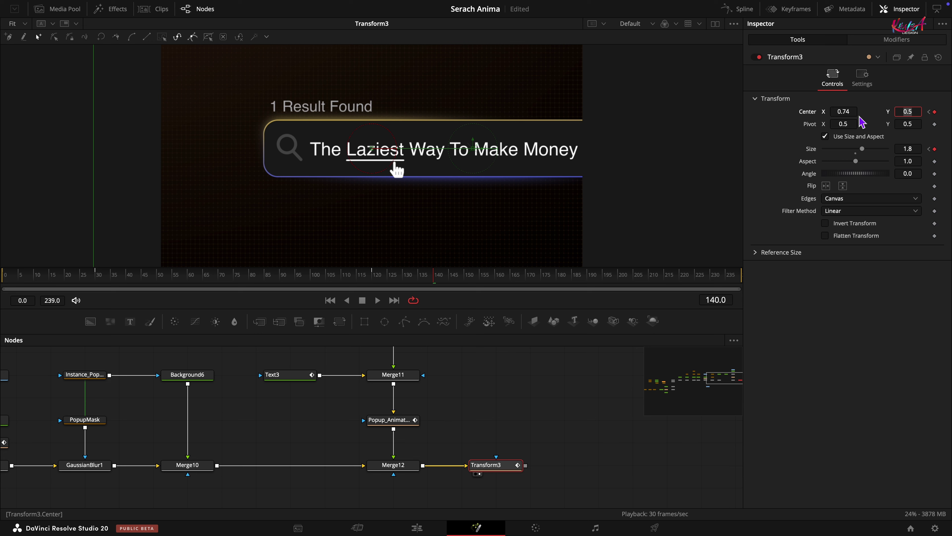
pyautogui.click(505, 403)
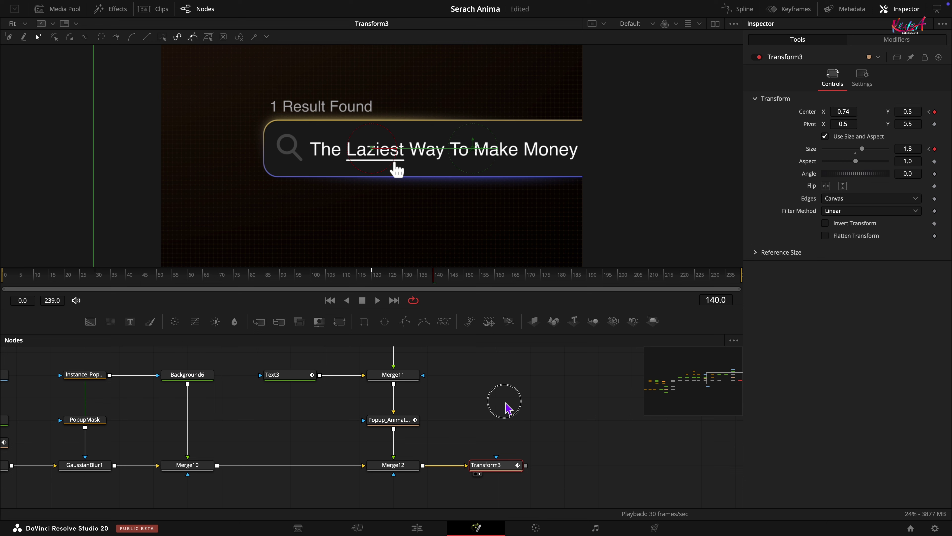
pyautogui.moveTo(440, 282); pyautogui.dragTo(473, 285)
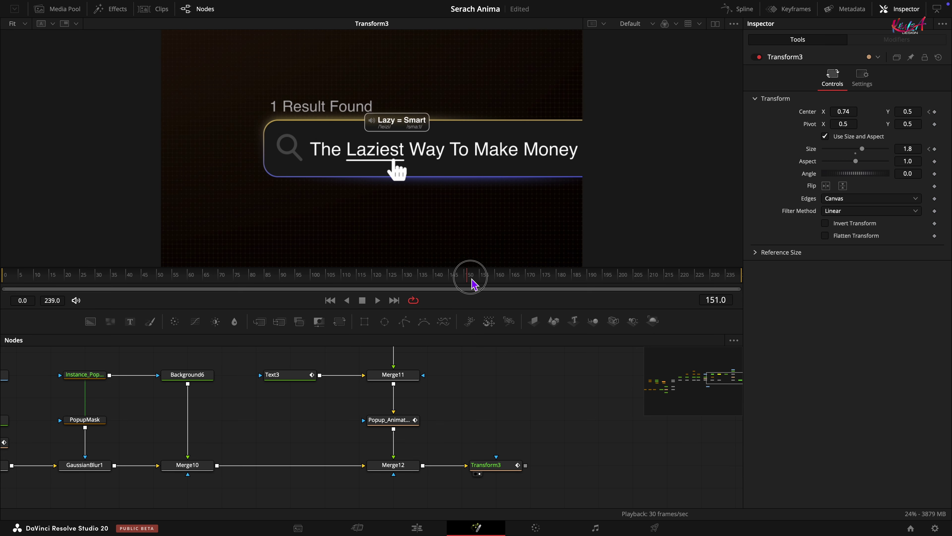
# Step: Isolate Transform3's Center displacement curve, smooth both keyframes, extend the frame 120 handle to about frame 140, and preview the move
pyautogui.click(495, 467)
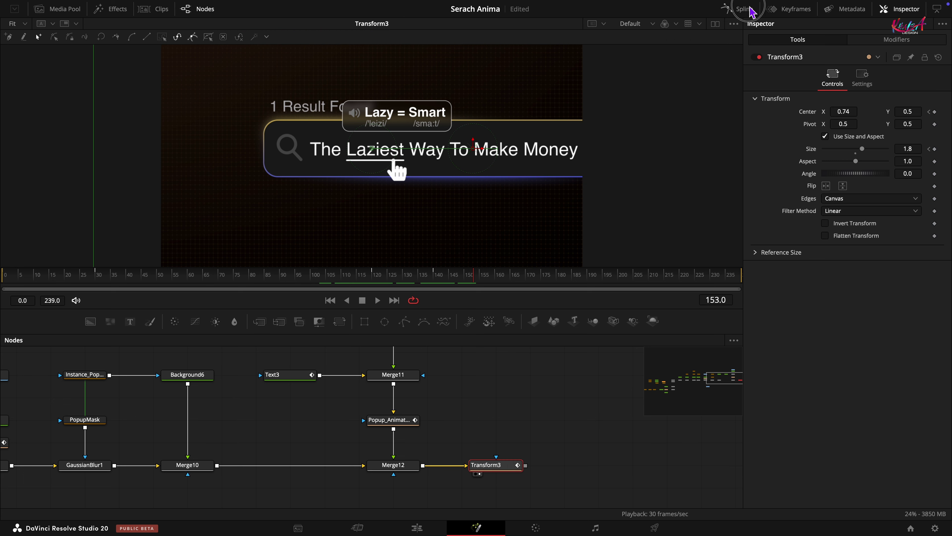
pyautogui.click(737, 9)
pyautogui.click(697, 339)
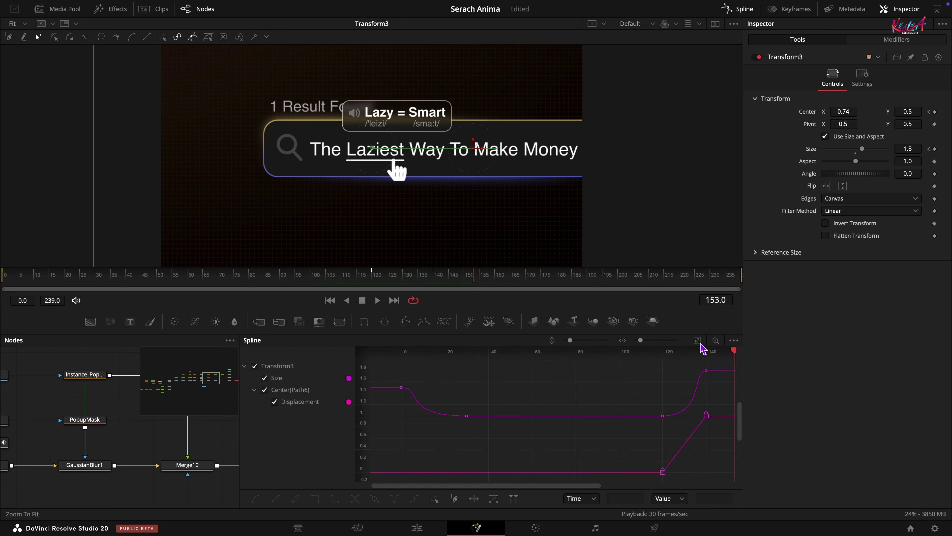
pyautogui.click(264, 378)
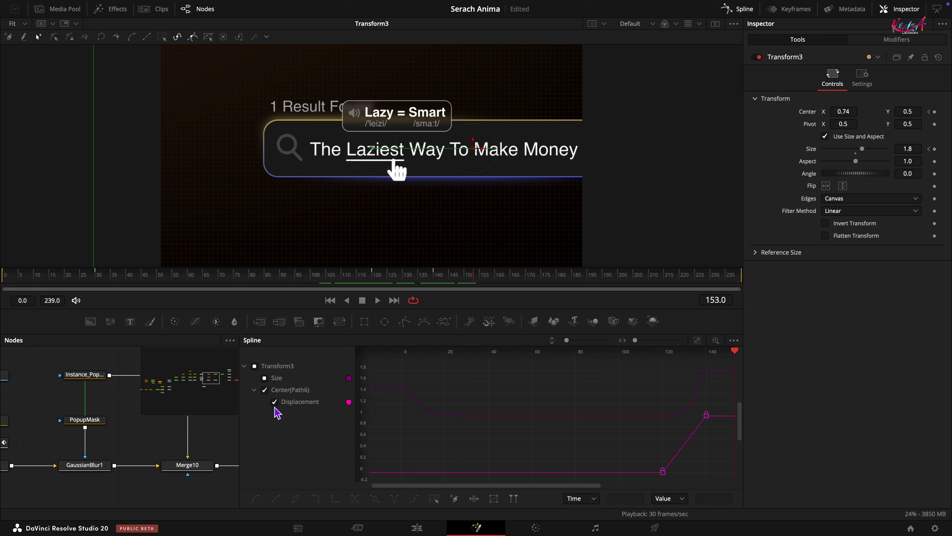
pyautogui.click(697, 340)
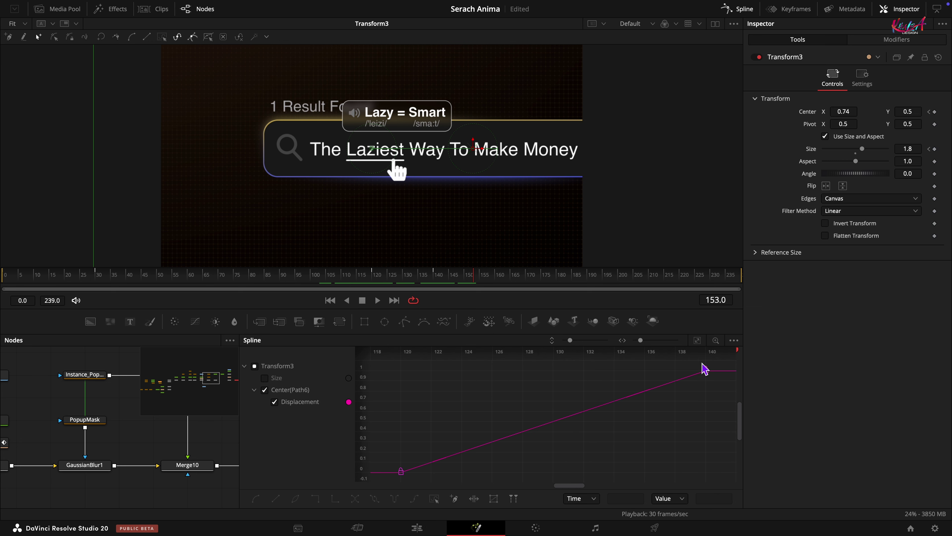
pyautogui.moveTo(724, 363); pyautogui.dragTo(386, 510)
pyautogui.click(255, 500)
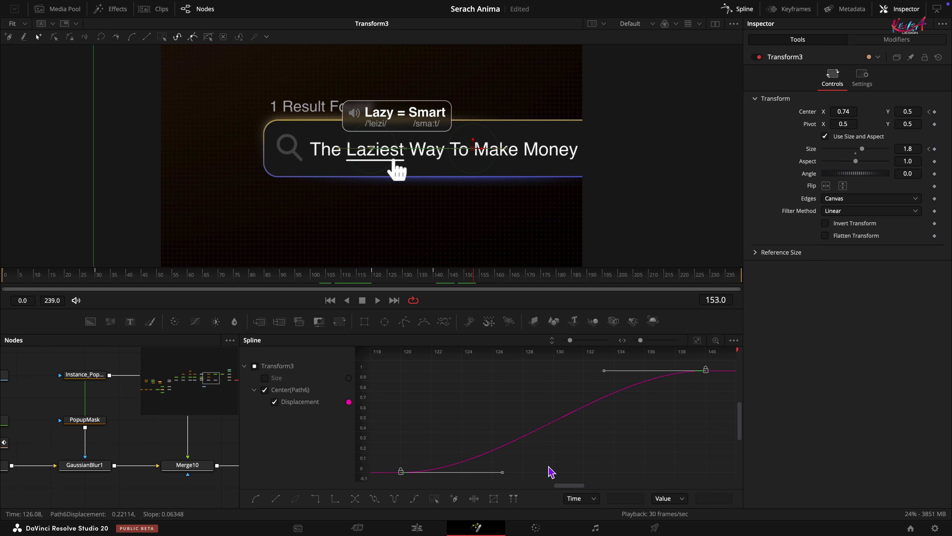
pyautogui.click(501, 473)
pyautogui.moveTo(501, 473); pyautogui.dragTo(706, 477)
pyautogui.click(744, 8)
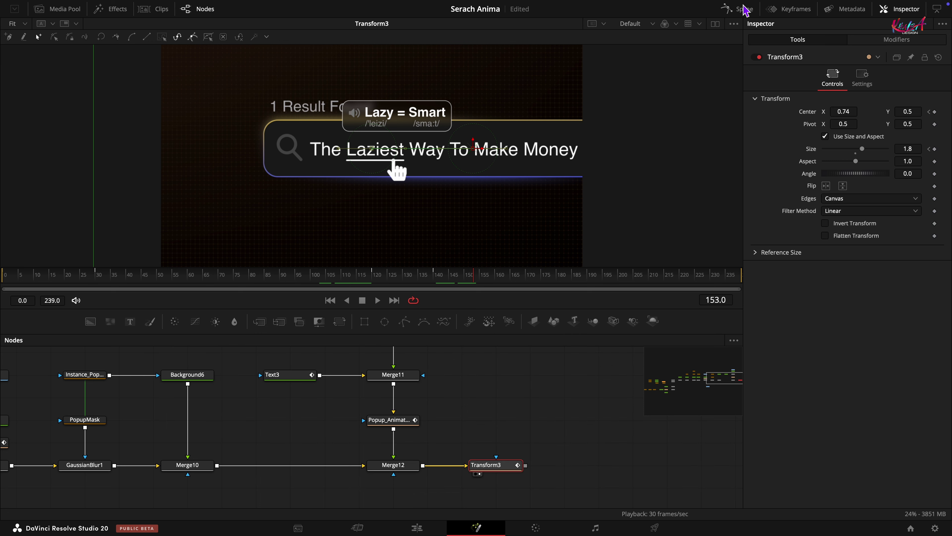
pyautogui.moveTo(334, 273); pyautogui.dragTo(479, 286)
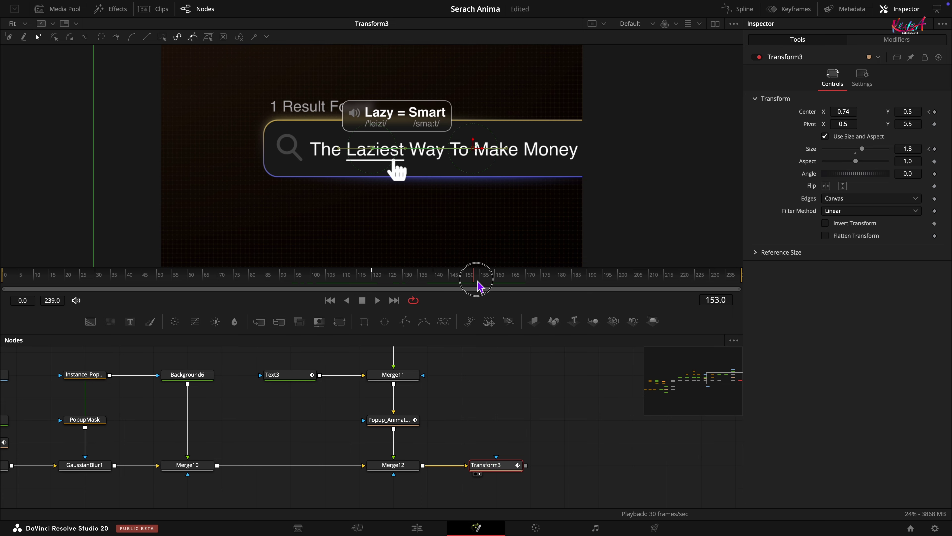